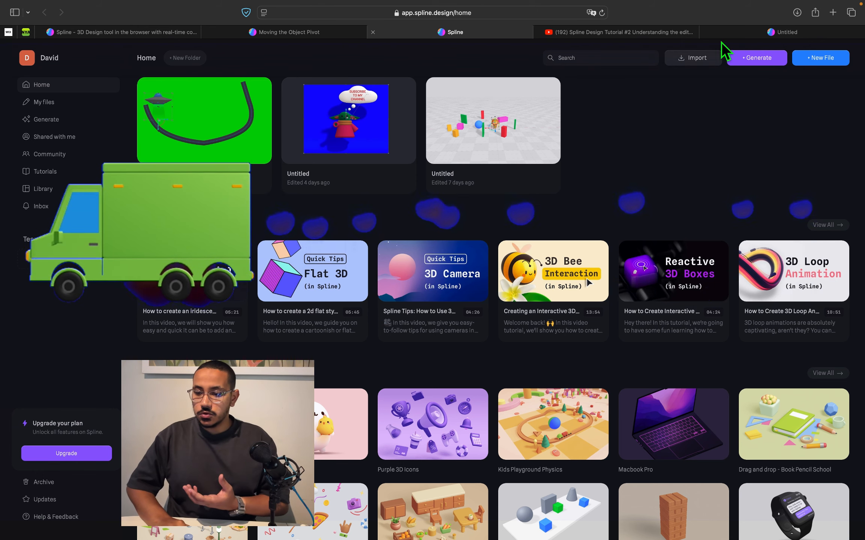
- View the published example scene, return to the home page and create a new file without using a template
left_click(738, 37)
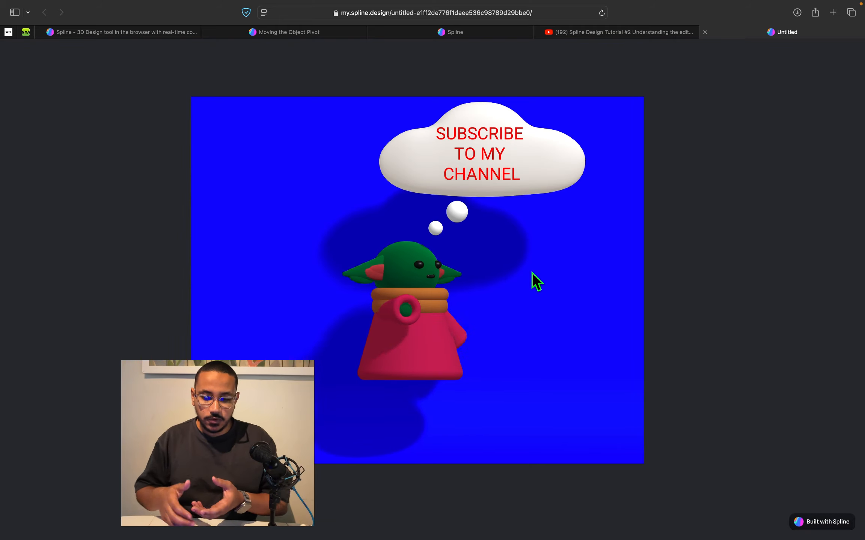
left_click(498, 37)
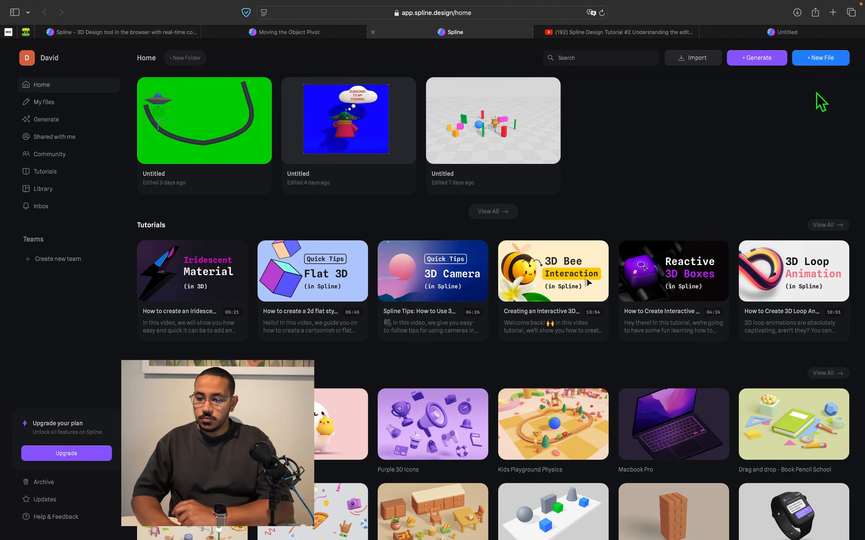
left_click(825, 59)
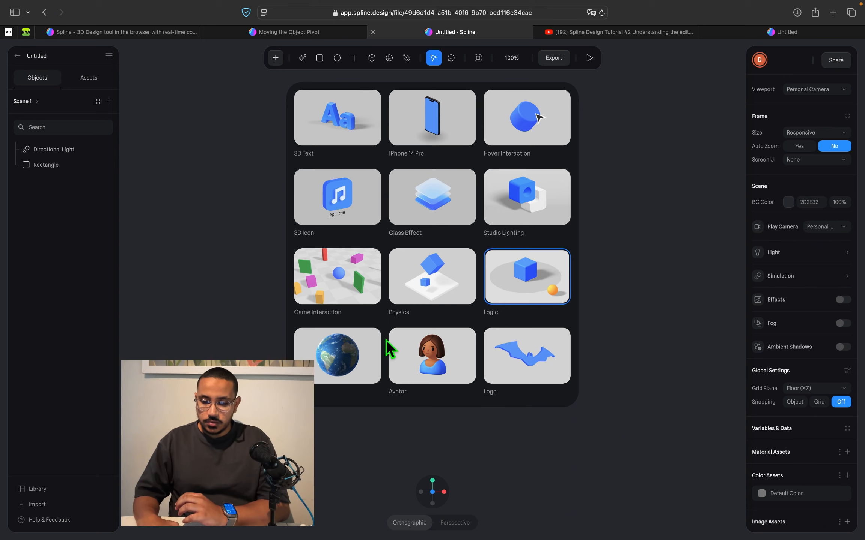
left_click(617, 229)
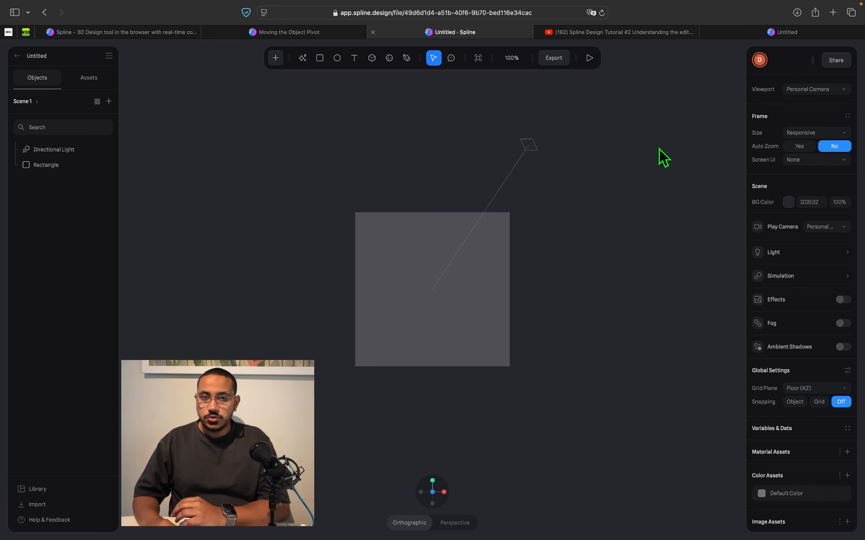
- View the earlier Spline tutorial video on YouTube and return to the new Spline file
left_click(668, 38)
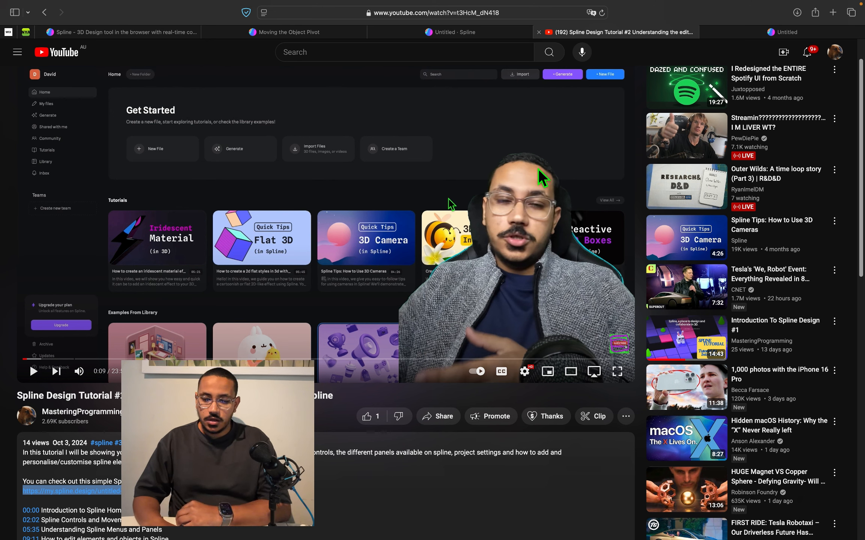
left_click(443, 33)
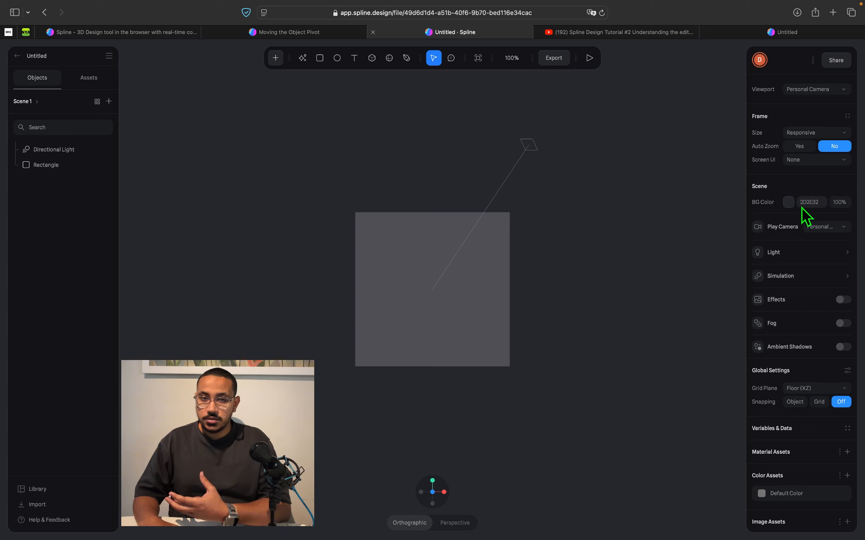
- Set the scene's background color to bright green, 00CB20
left_click(788, 203)
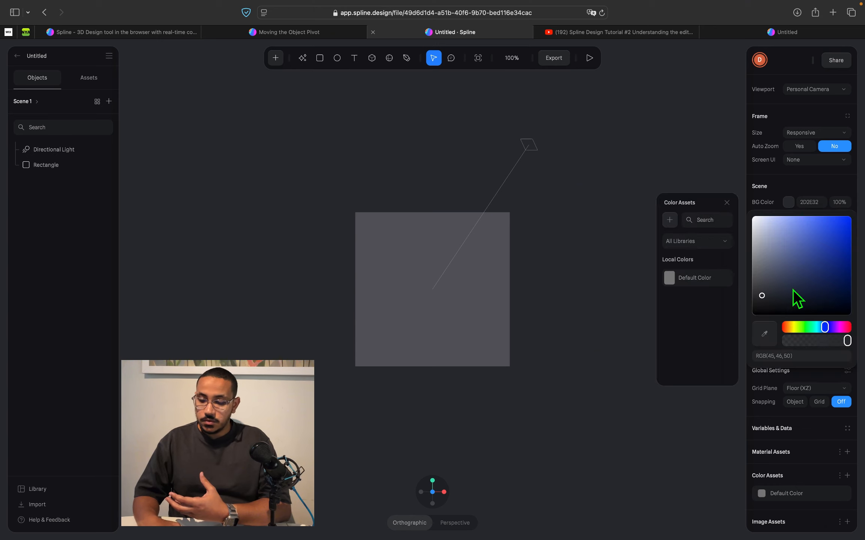
left_click_drag(801, 328, 817, 337)
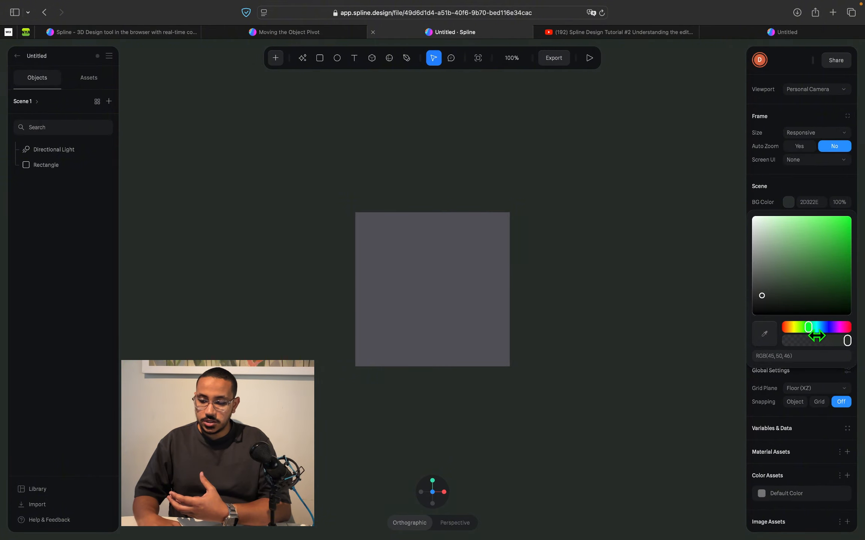
left_click(851, 242)
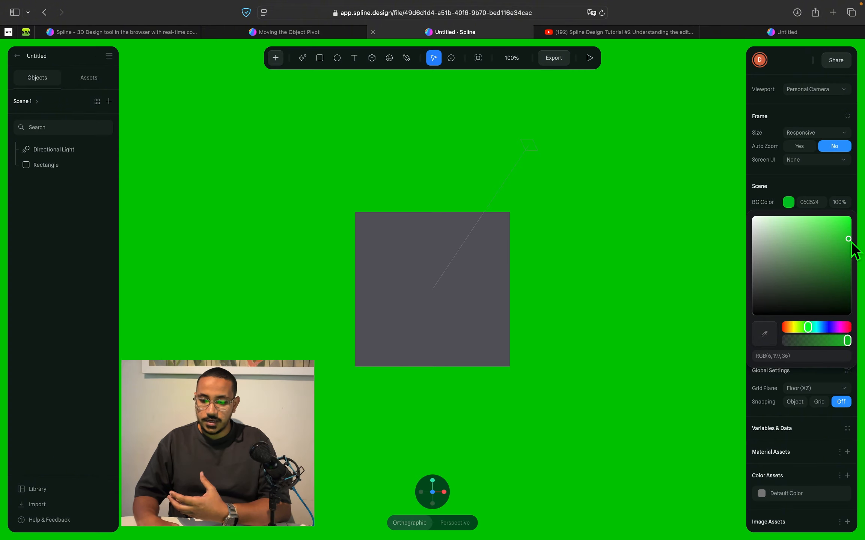
left_click_drag(851, 243, 860, 241)
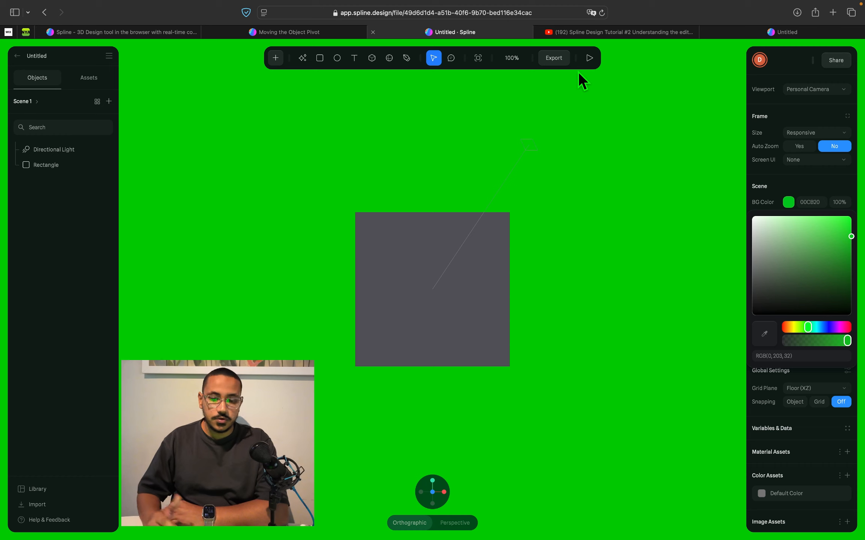
- Delete the default rectangle from the scene
left_click(380, 222)
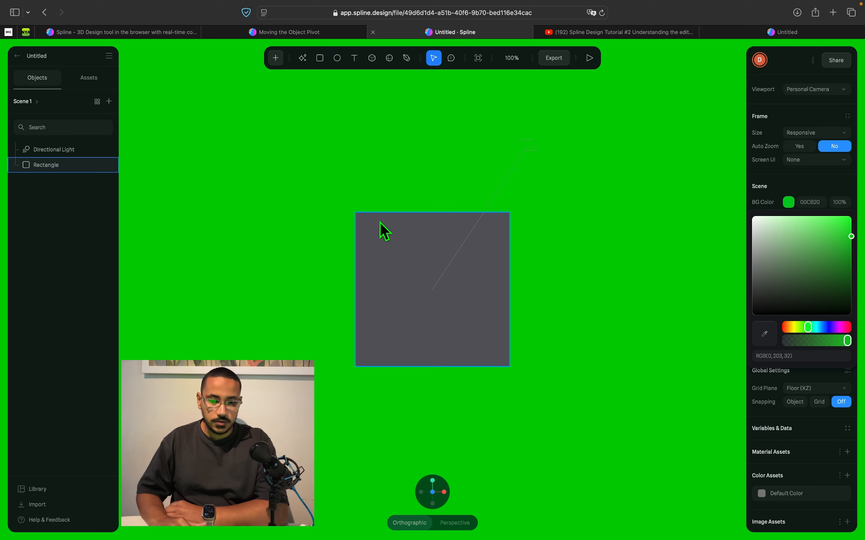
left_click(72, 167)
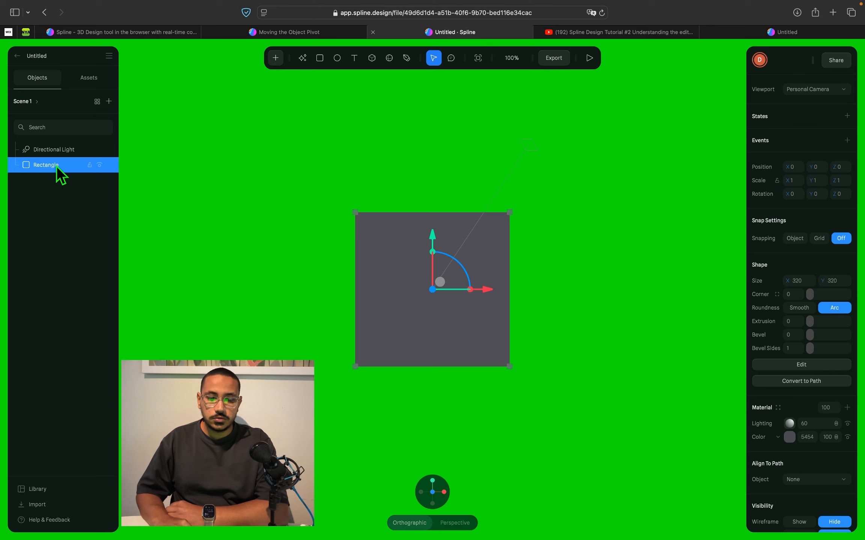
key("BackSpace")
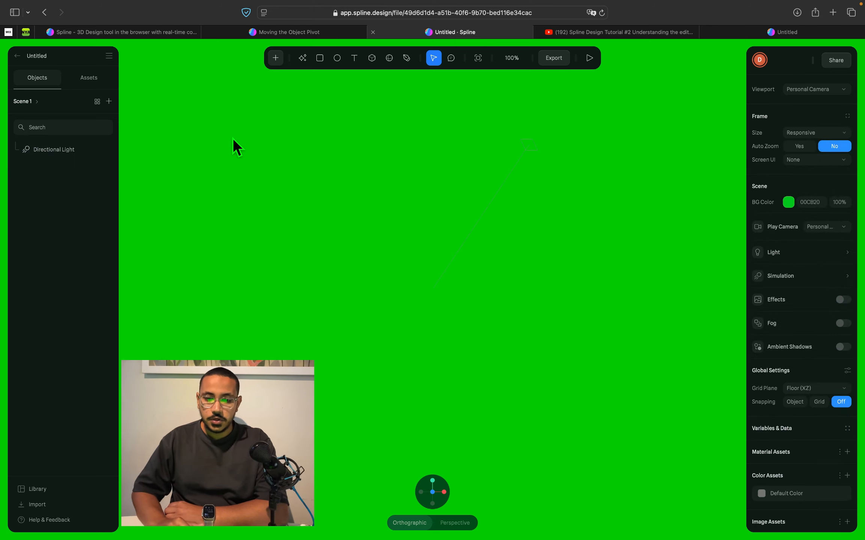
- Open the object library, search it for "character" and browse through the available models
left_click(278, 59)
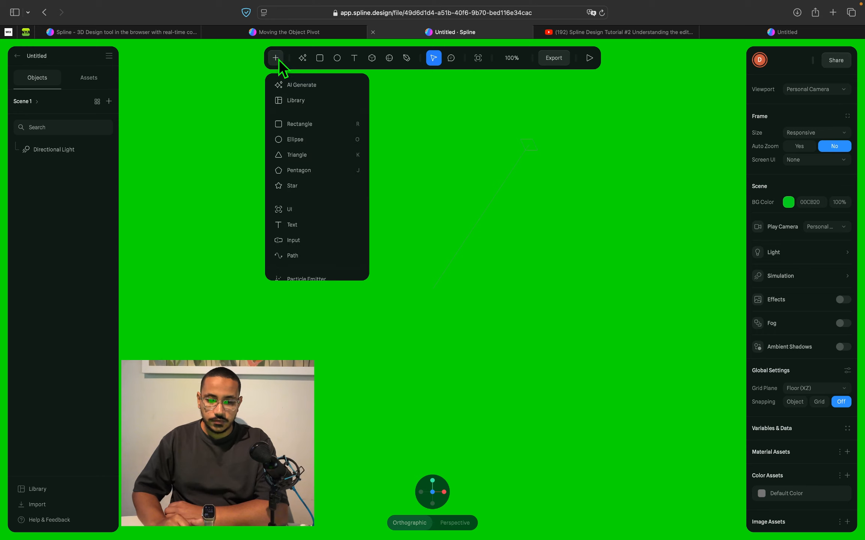
left_click(310, 107)
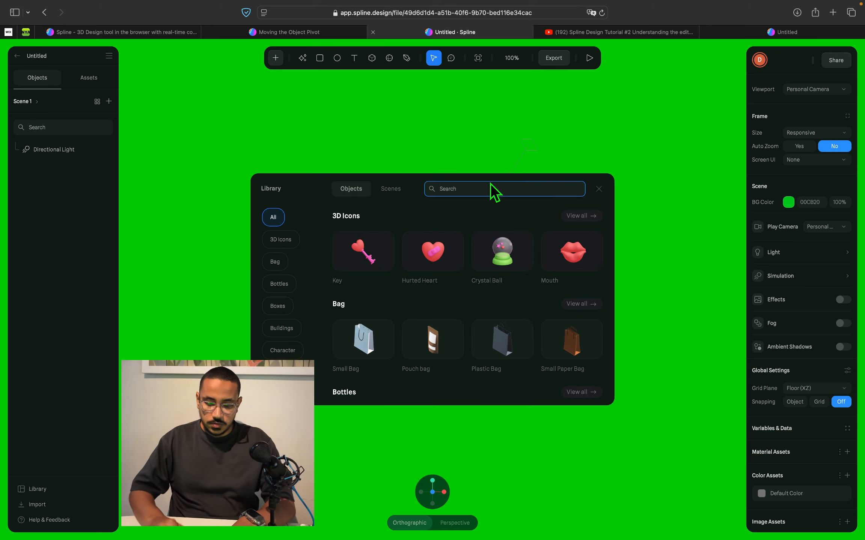
type("character")
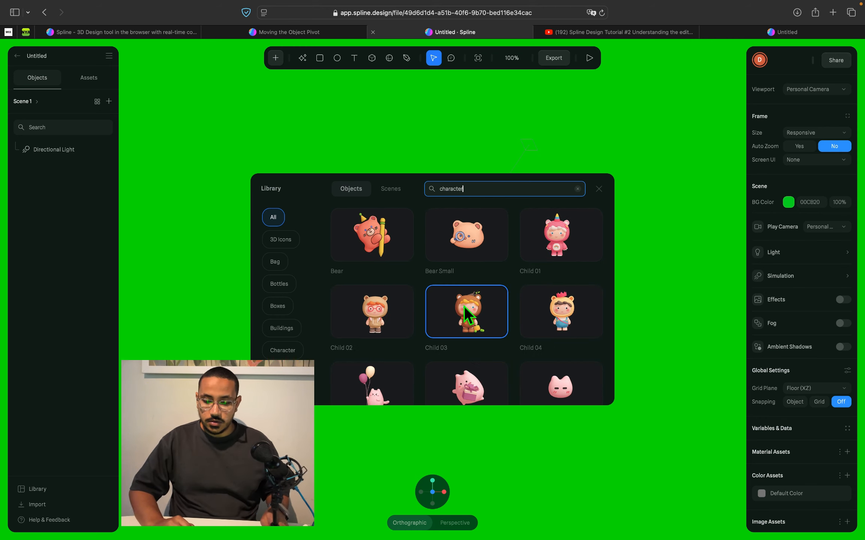
scroll(464, 306, "down", 5)
scroll(465, 306, "down", 5)
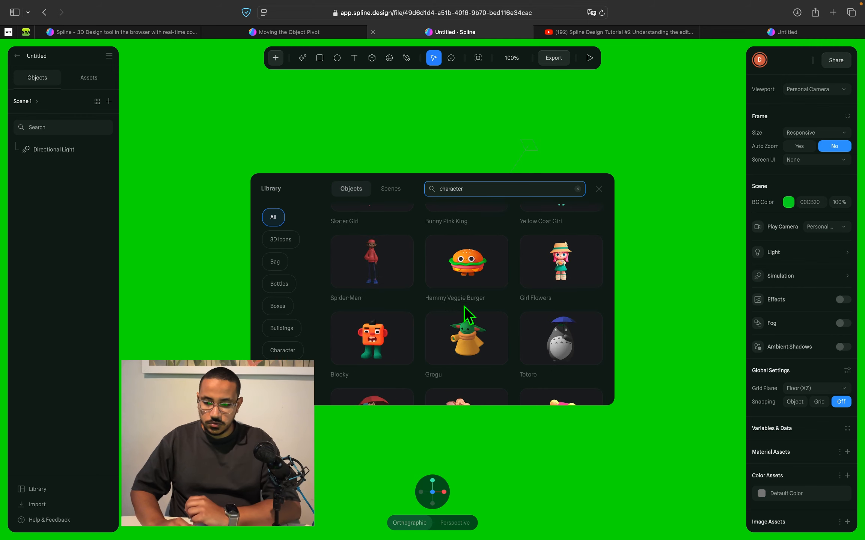
scroll(465, 306, "down", 15)
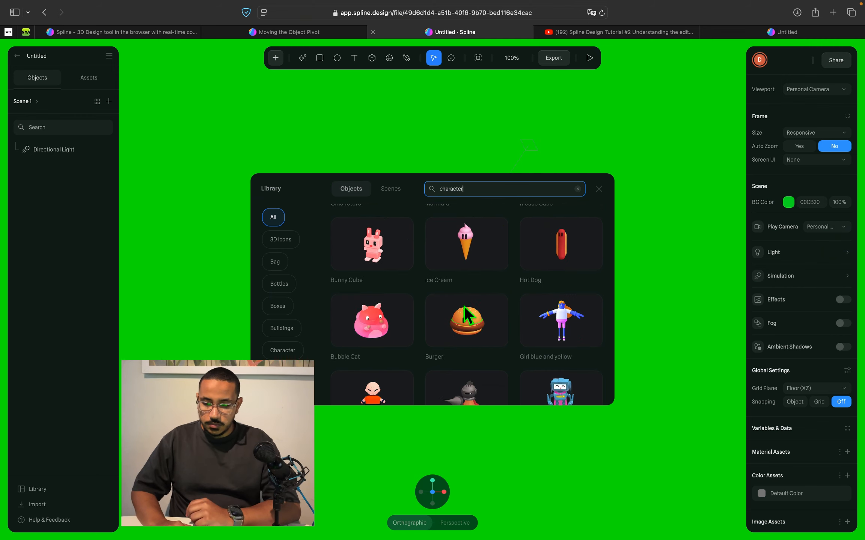
scroll(464, 306, "down", 10)
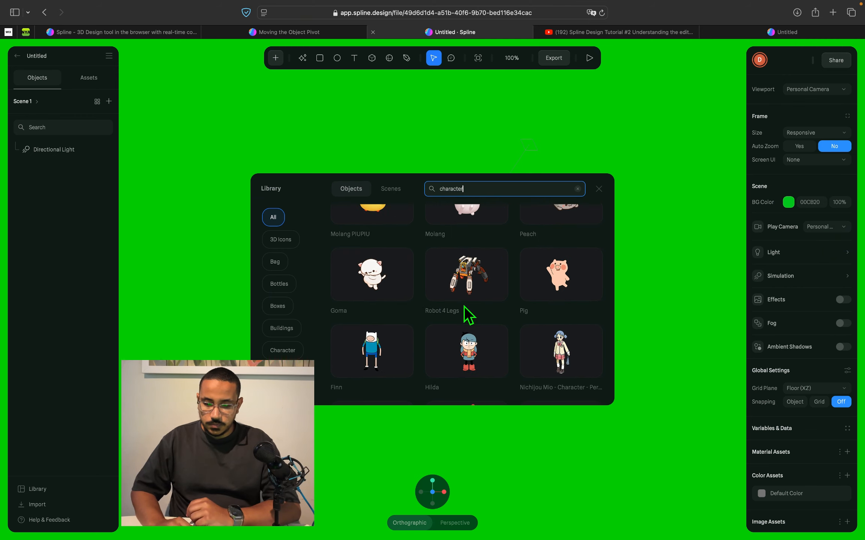
scroll(464, 305, "down", 12)
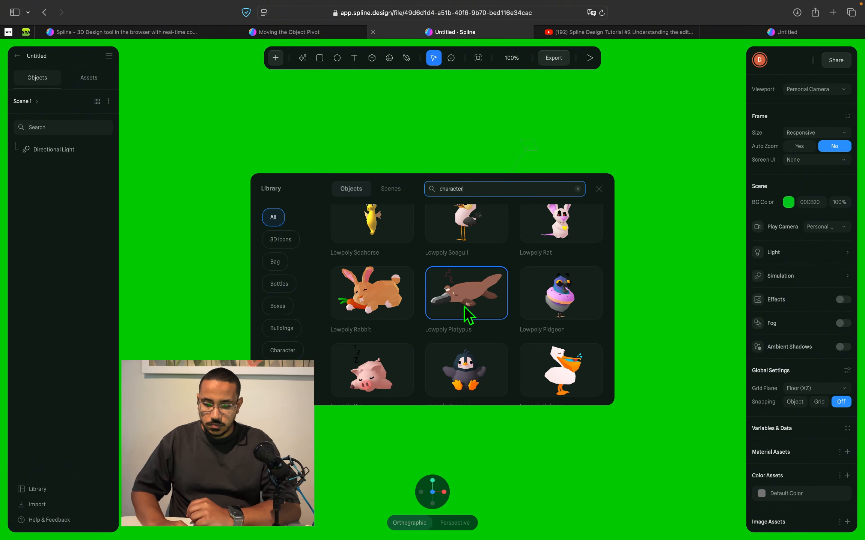
scroll(464, 305, "down", 2)
- Search the library for "gr", add the Grogu character at the center of the scene and close the library
key("BackSpace")
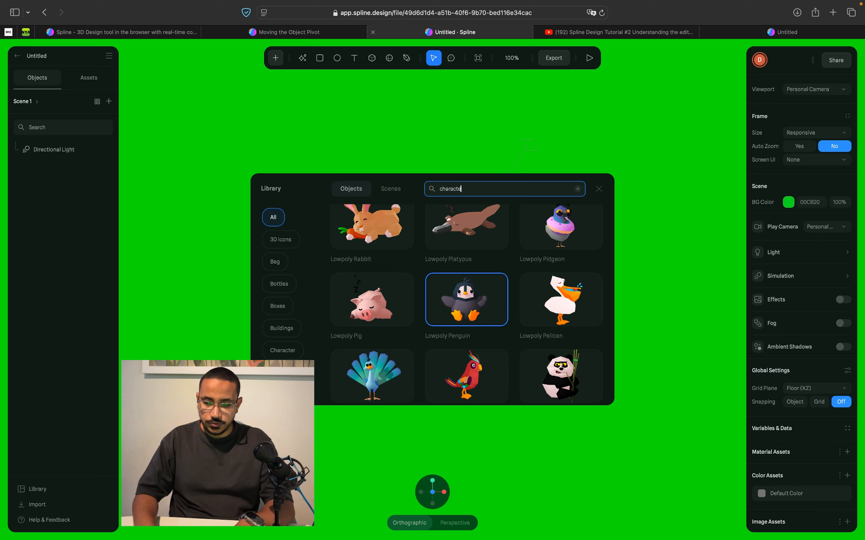
type("gr")
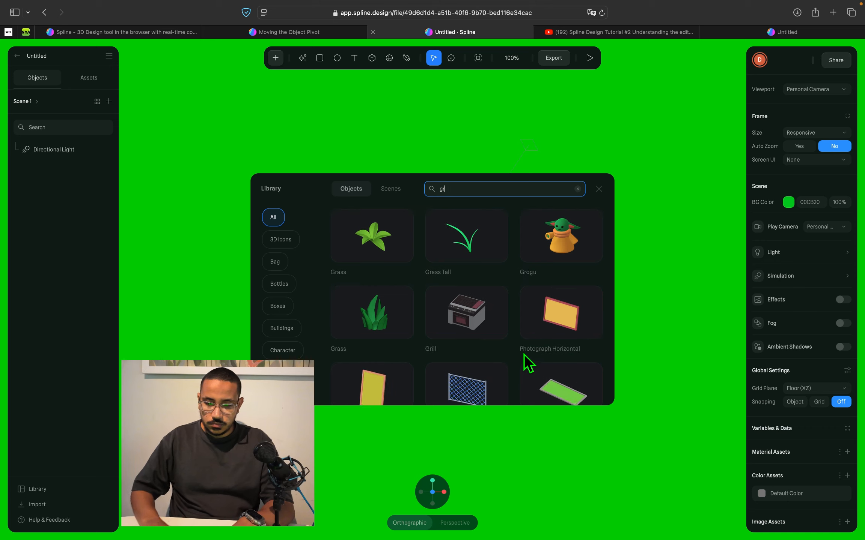
type("ugu")
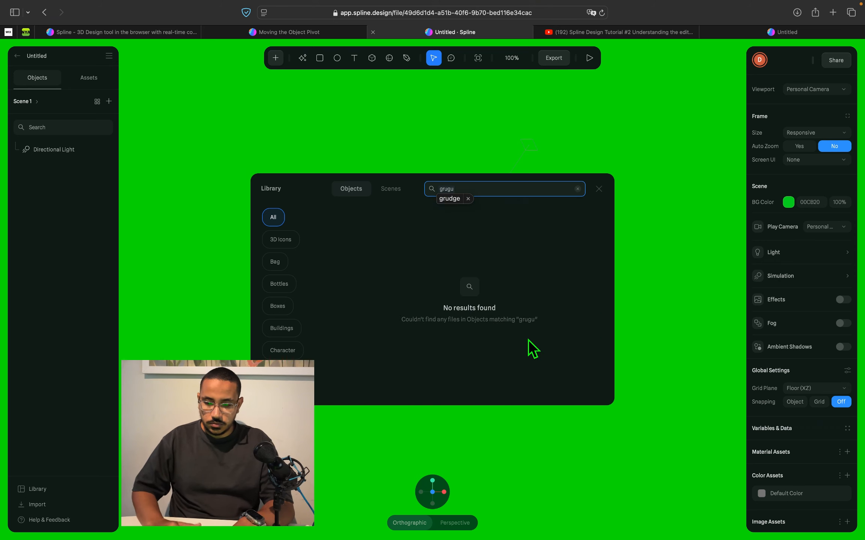
key("BackSpace")
key("BackSpace")
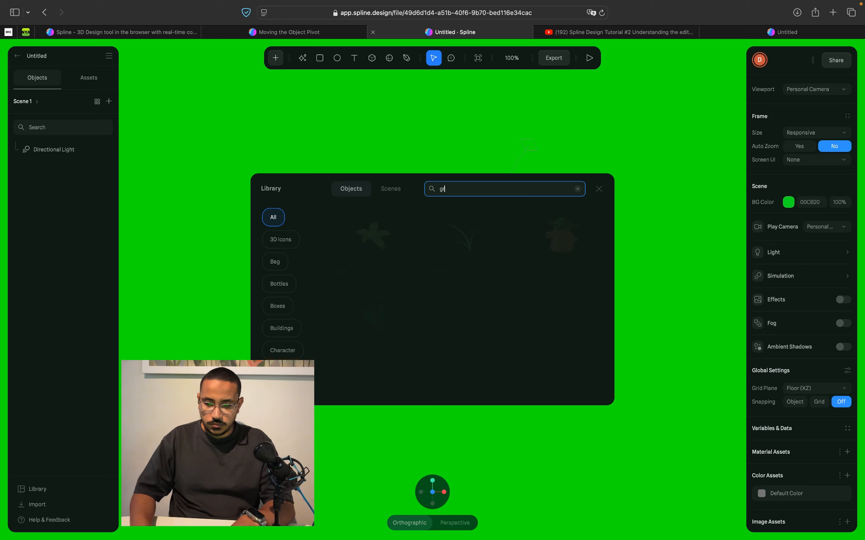
left_click(573, 249)
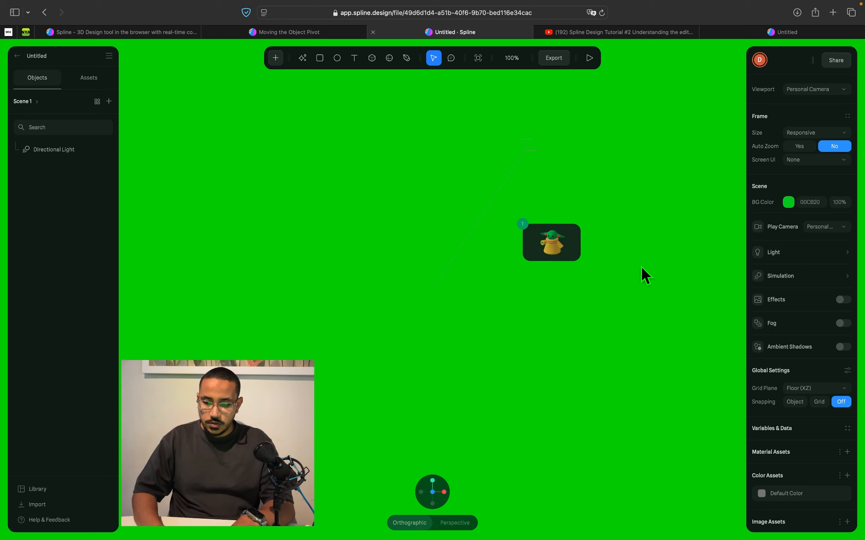
left_click(448, 293)
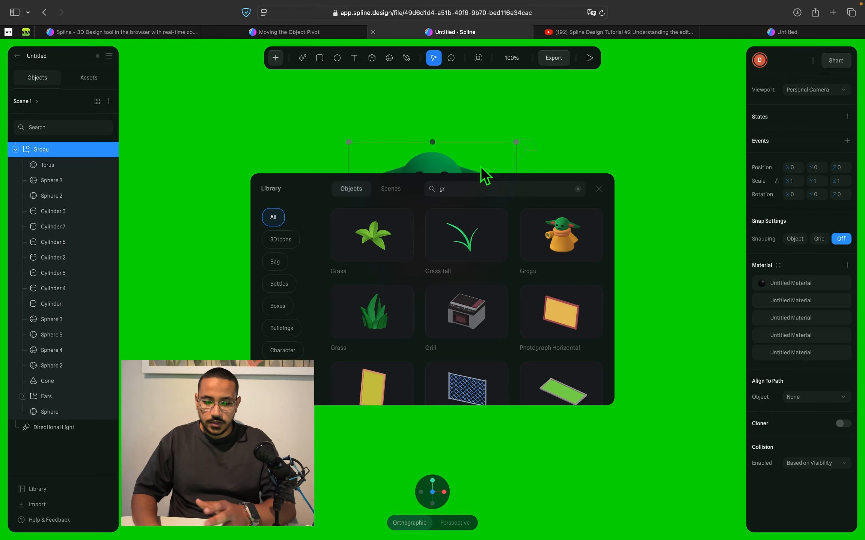
left_click(600, 190)
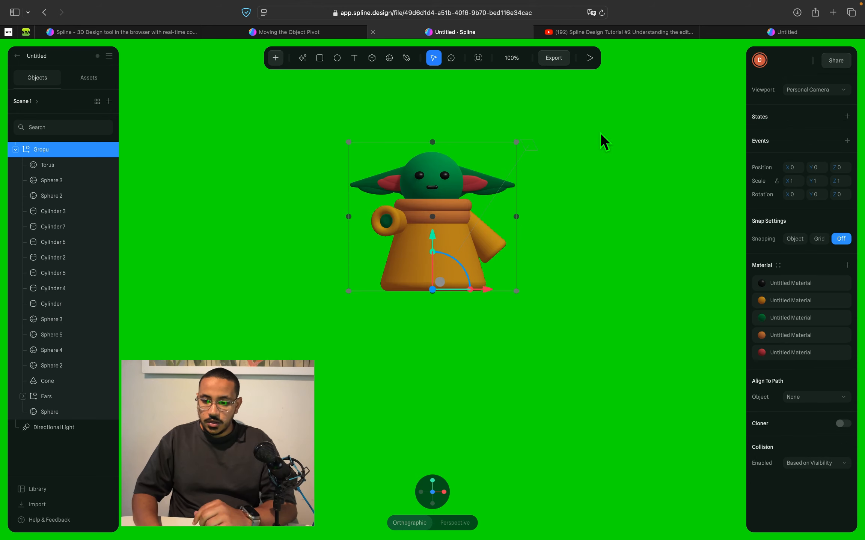
- Preview the scene in play mode, orbit around the Grogu character and return to the editor
left_click(589, 59)
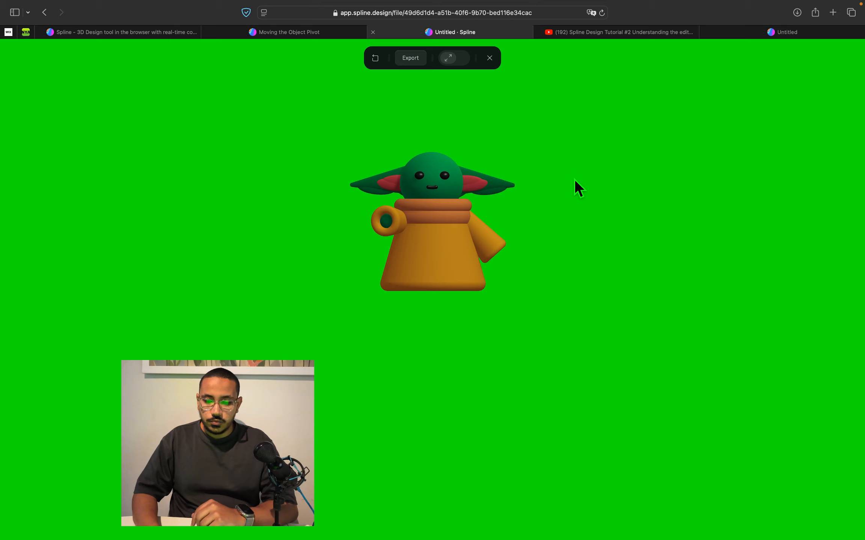
left_click_drag(496, 229, 547, 209)
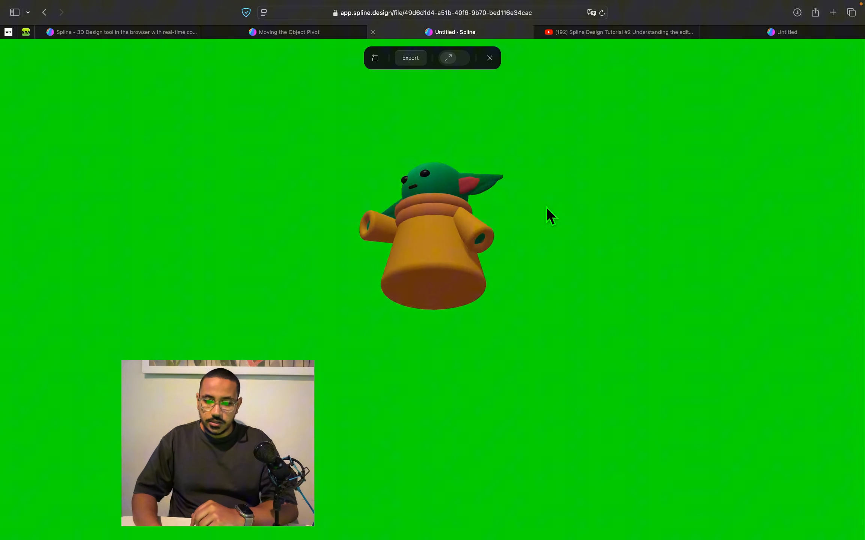
left_click(489, 58)
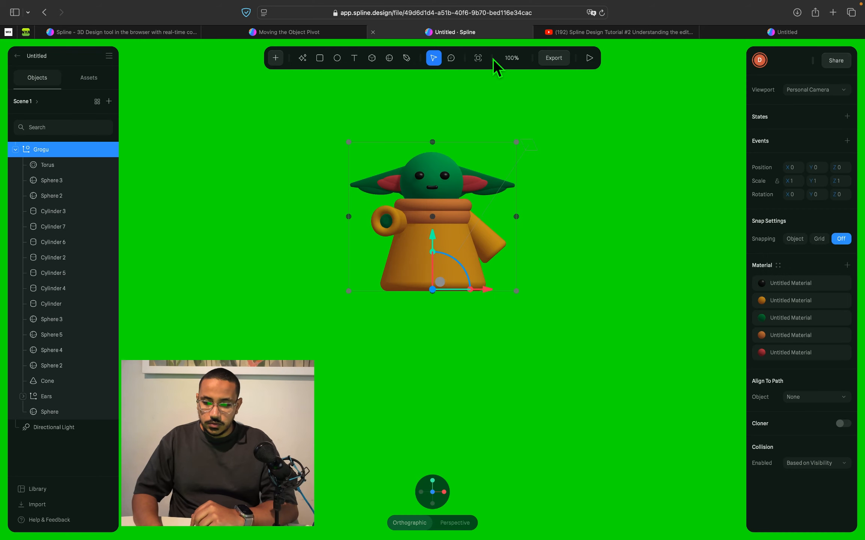
left_click(612, 187)
left_click(447, 211)
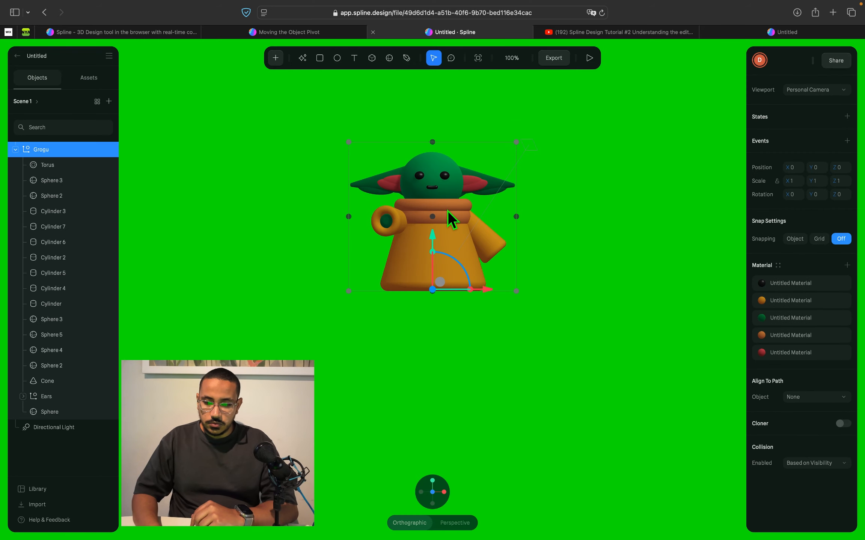
- Check the published example scene and move the whole Grogu character to about X -384, Y -52 in the new file
left_click(721, 33)
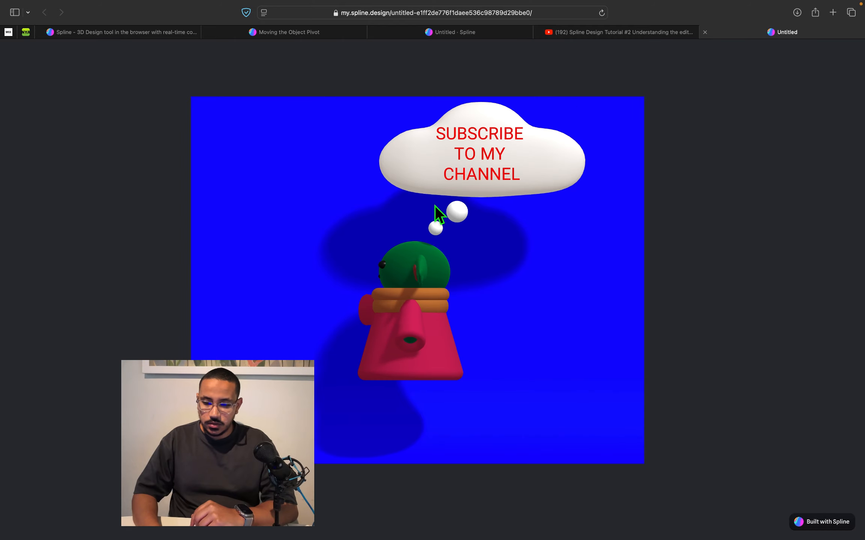
left_click(518, 34)
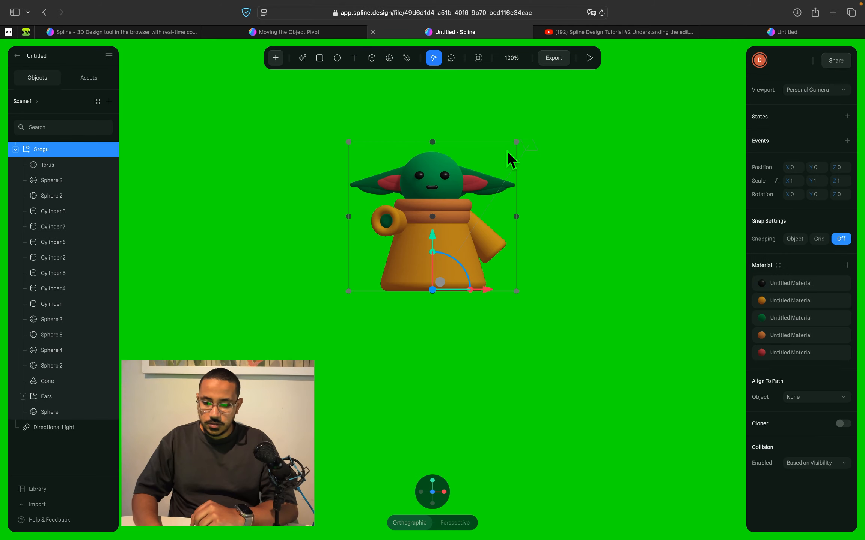
left_click_drag(451, 168, 266, 193)
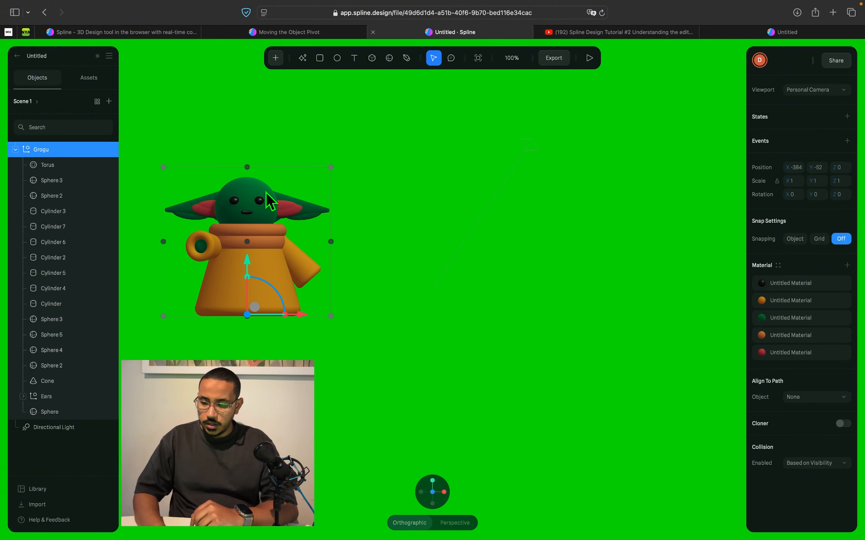
left_click(579, 264)
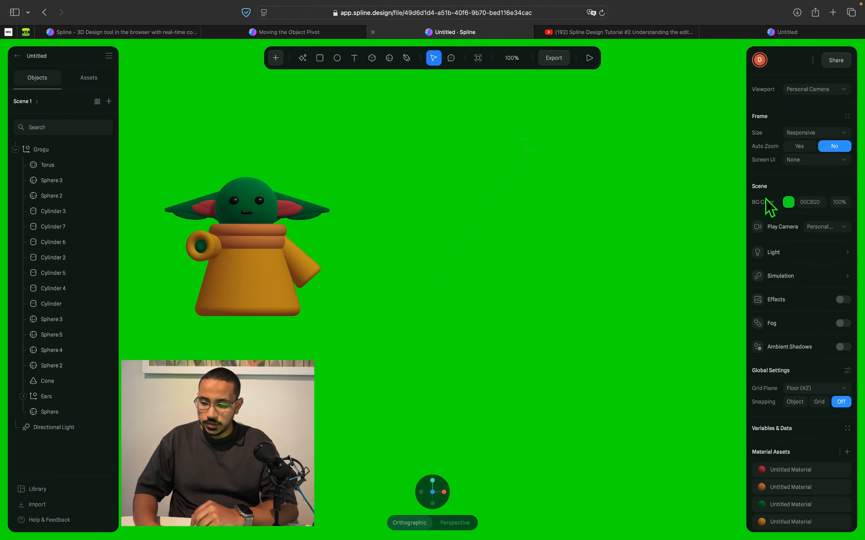
- Change the scene's background color from green to the blue 0033CB
left_click(791, 205)
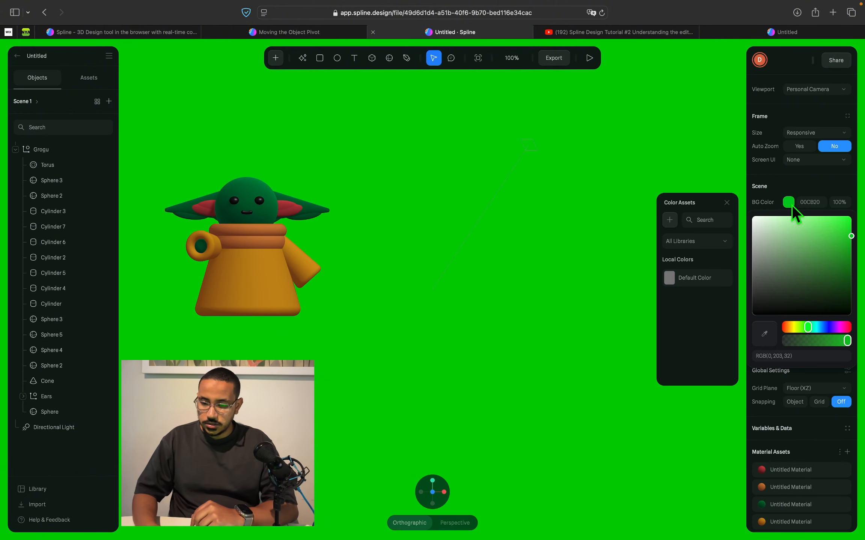
left_click(823, 328)
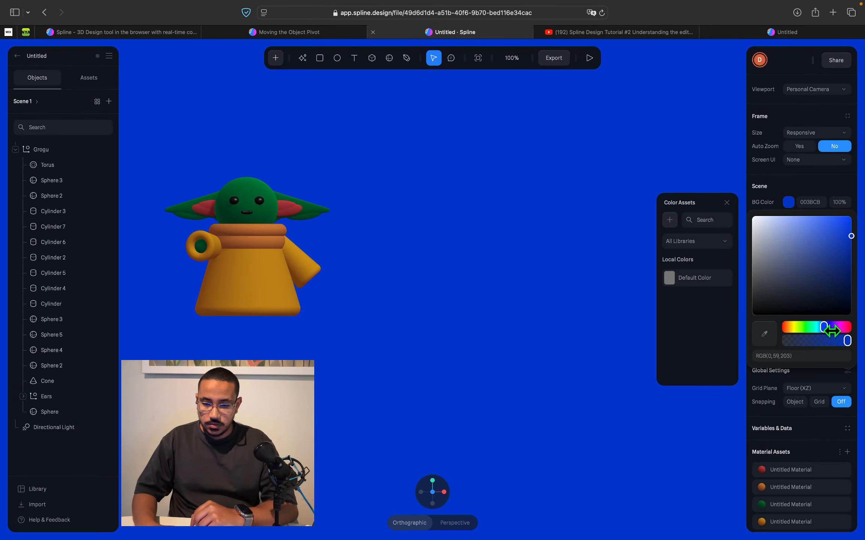
left_click_drag(824, 328, 824, 328)
left_click(557, 256)
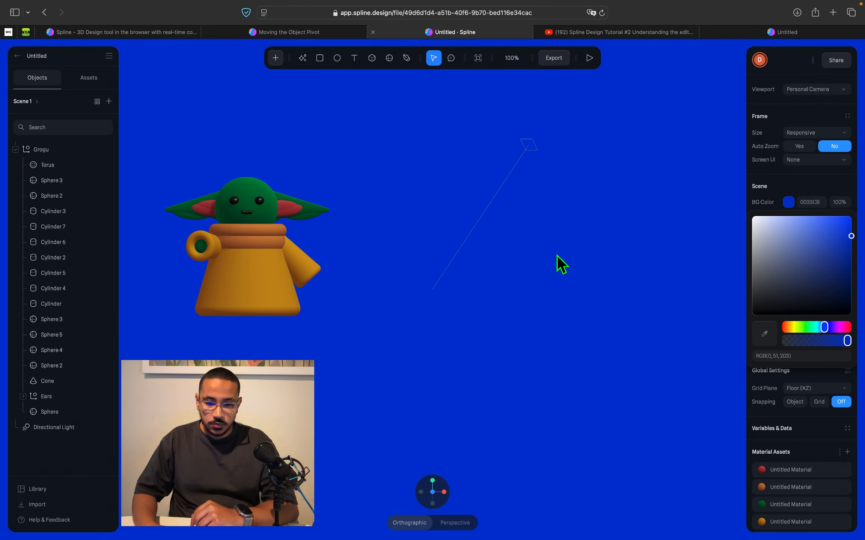
left_click(557, 256)
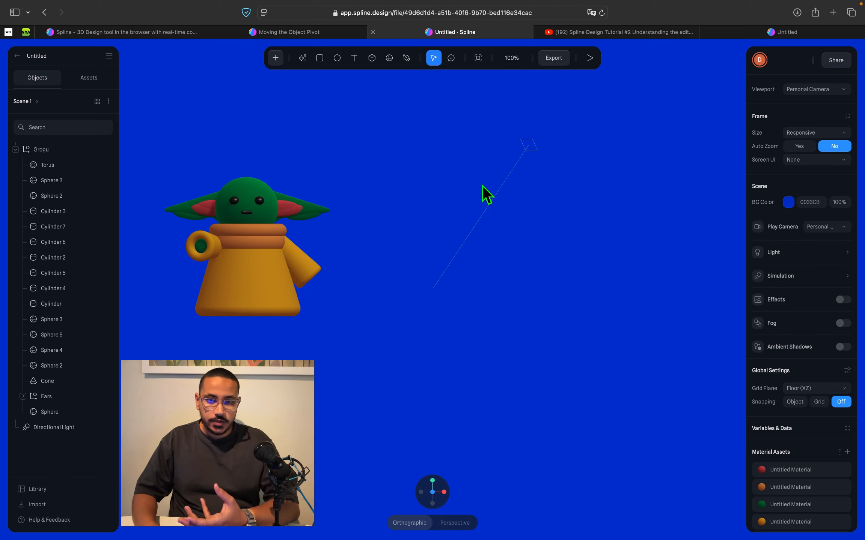
- Add a second state to the whole Grogu group, collapse its object list and switch between Base State and the new state
left_click(242, 250)
left_click(616, 243)
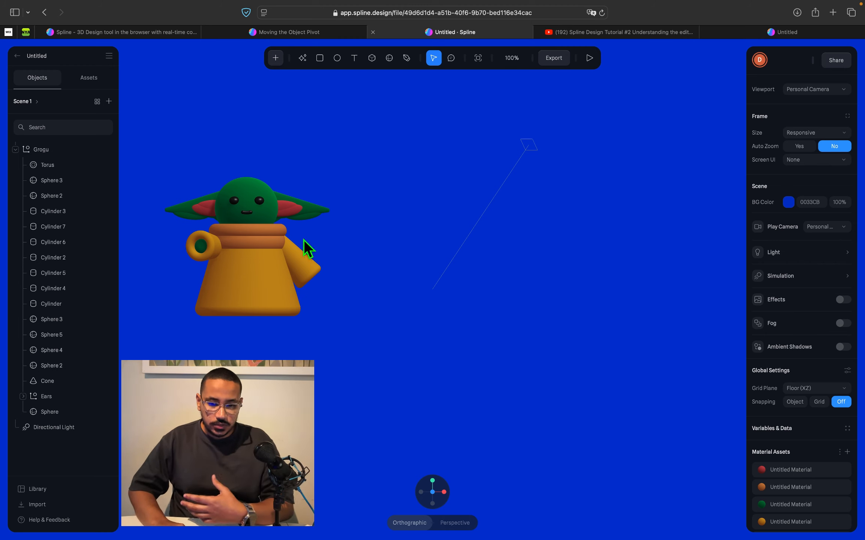
left_click(220, 243)
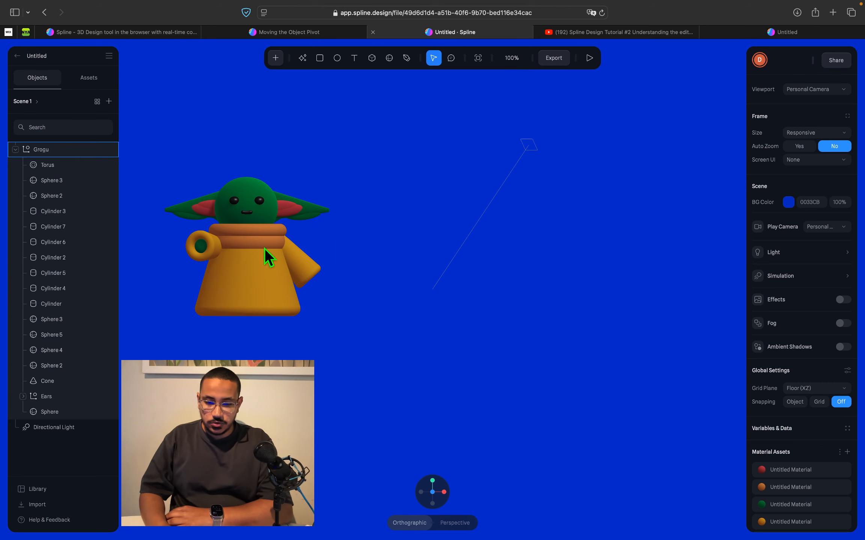
left_click(252, 228)
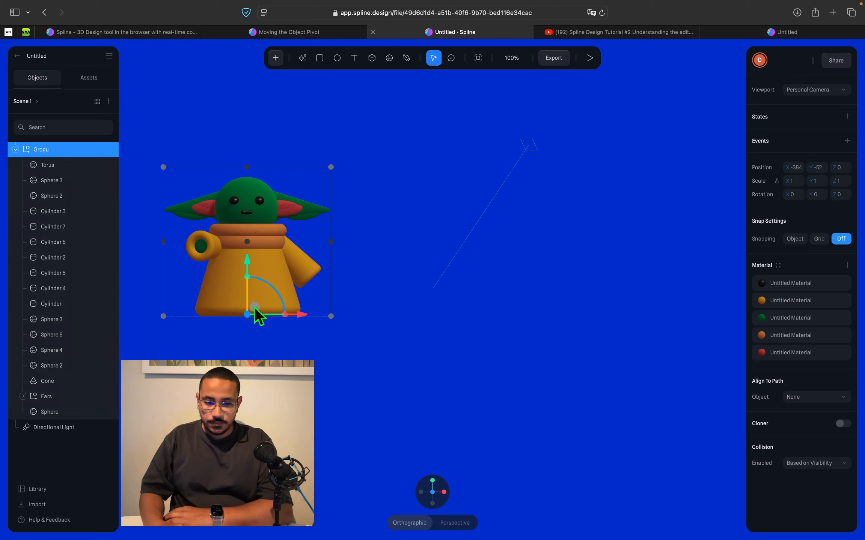
left_click(18, 152)
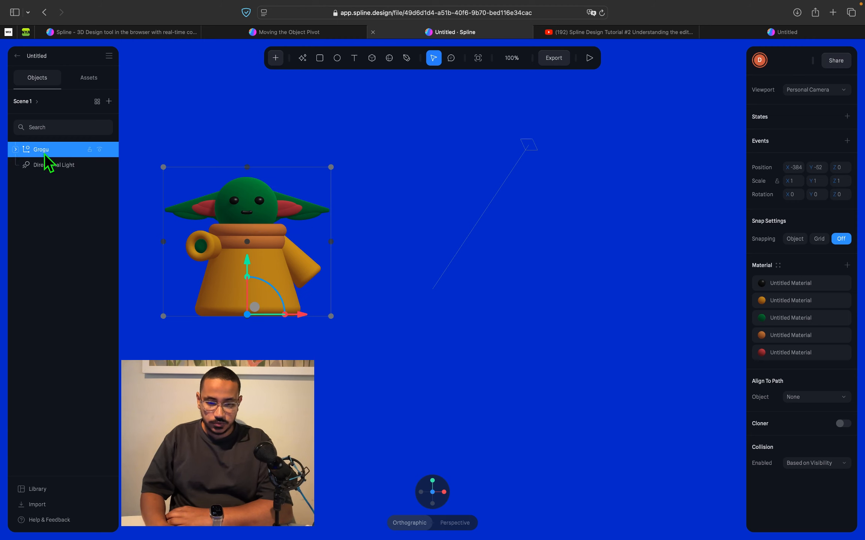
left_click(847, 117)
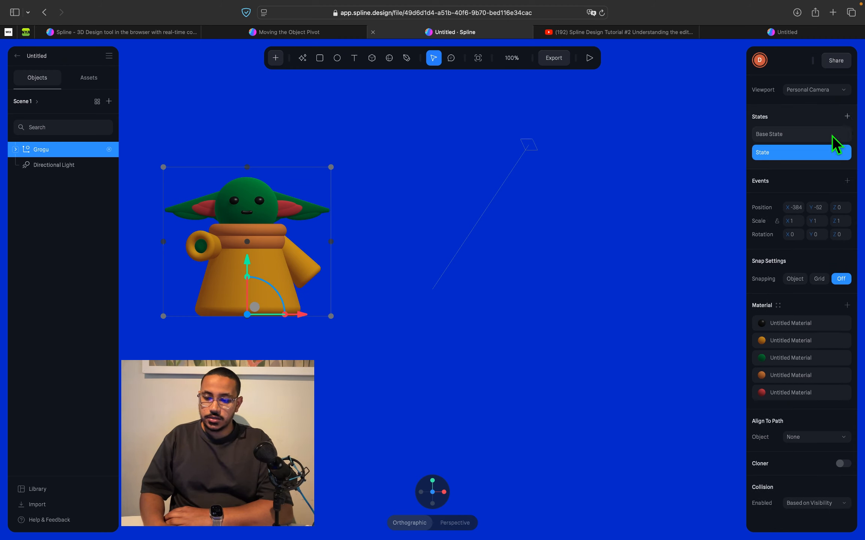
left_click(810, 139)
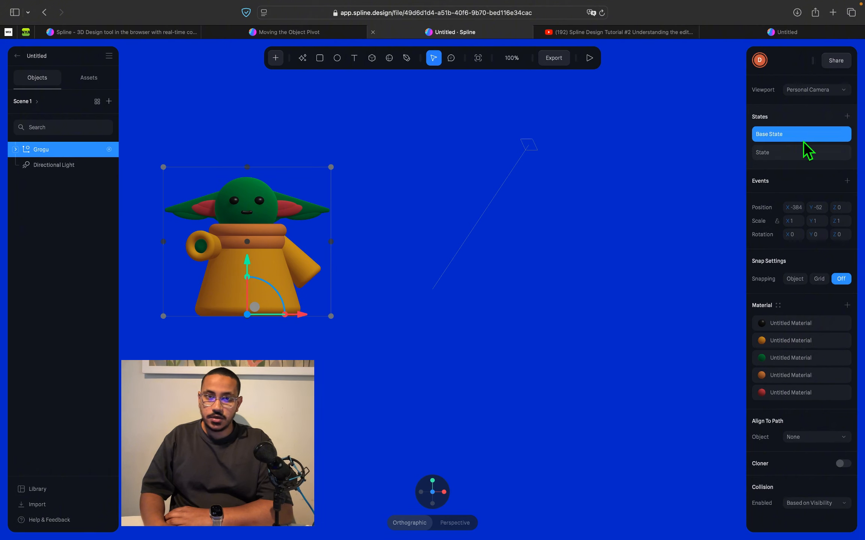
left_click(798, 154)
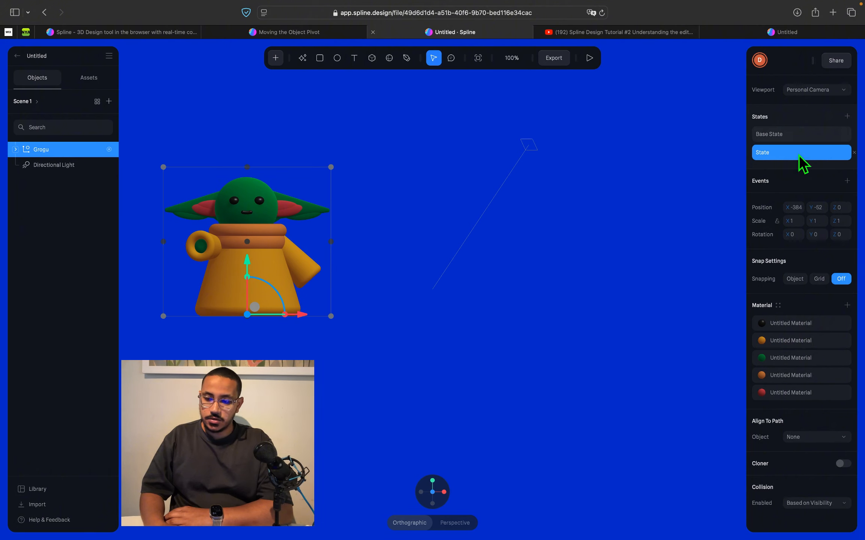
left_click(758, 139)
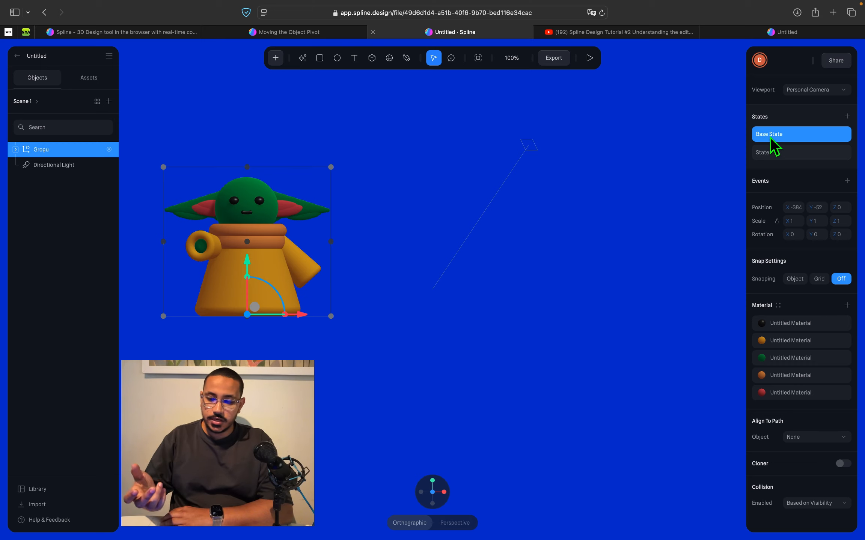
left_click(777, 157)
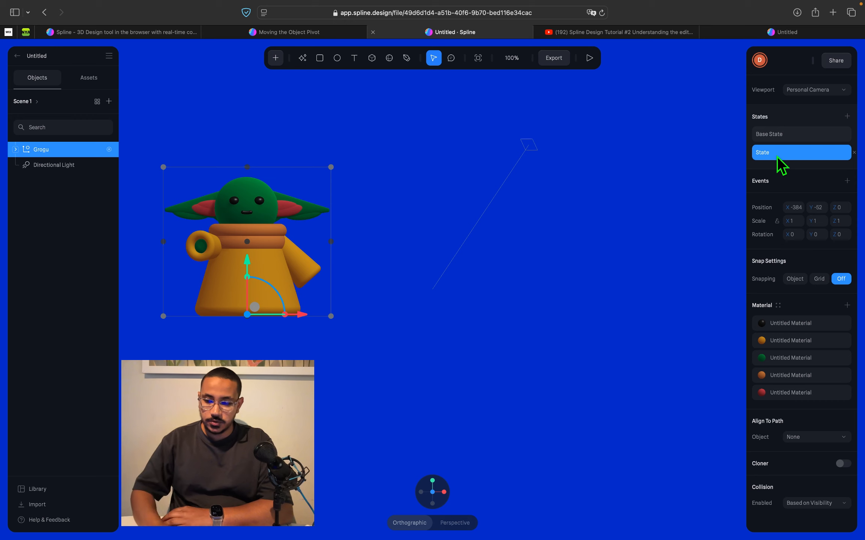
left_click(778, 135)
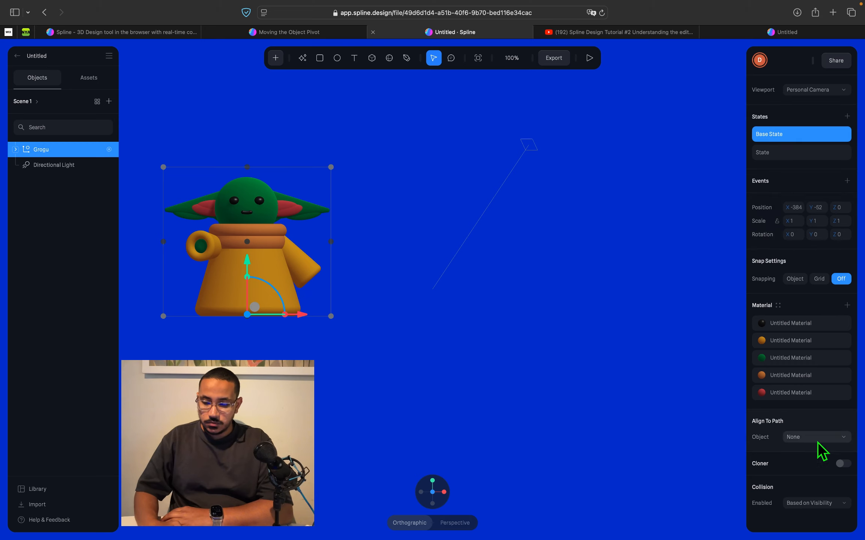
- In Grogu's second state, move the character across the scene to about X 397, Y -84
left_click(777, 154)
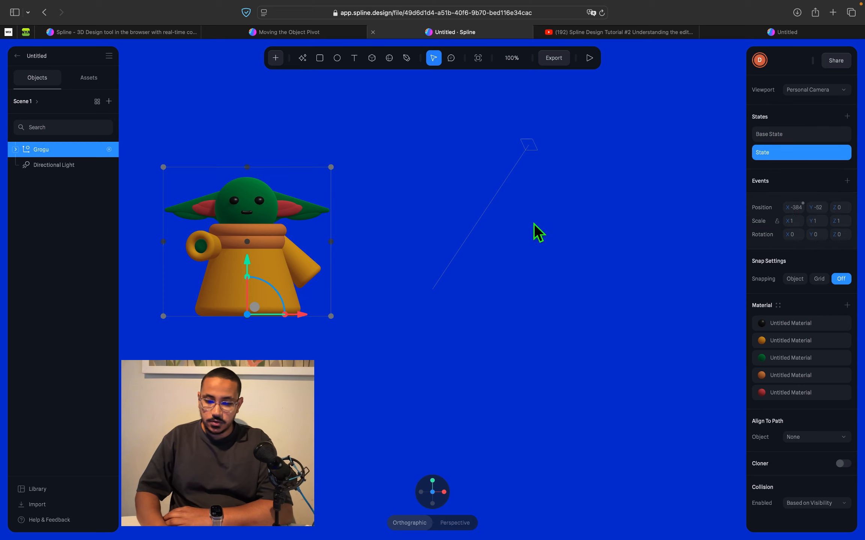
left_click_drag(237, 201, 459, 217)
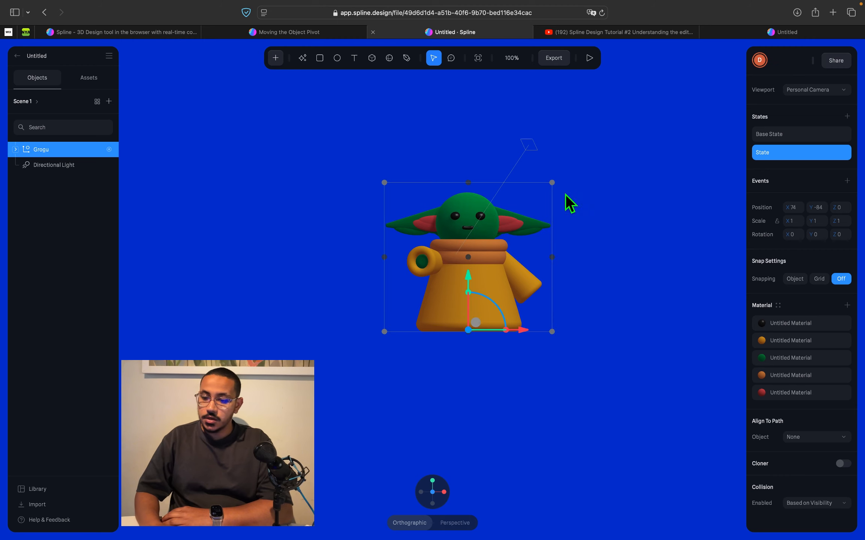
left_click(773, 138)
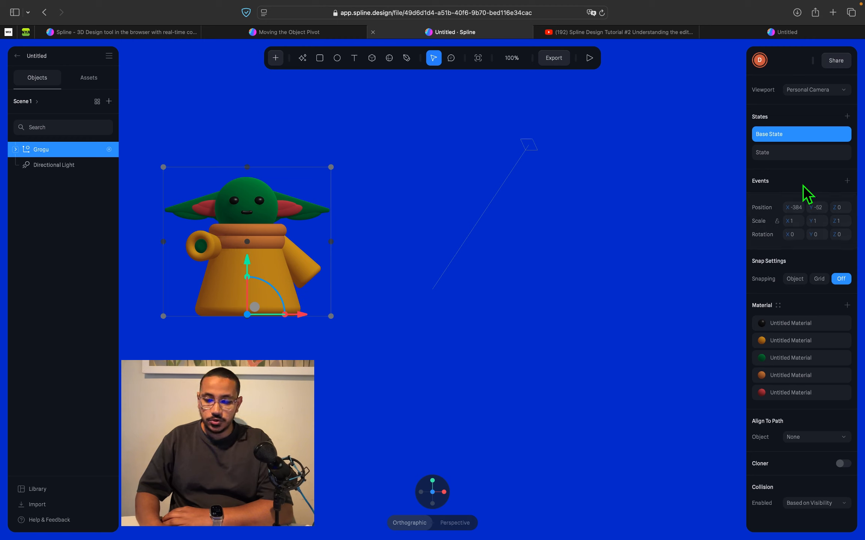
left_click(787, 158)
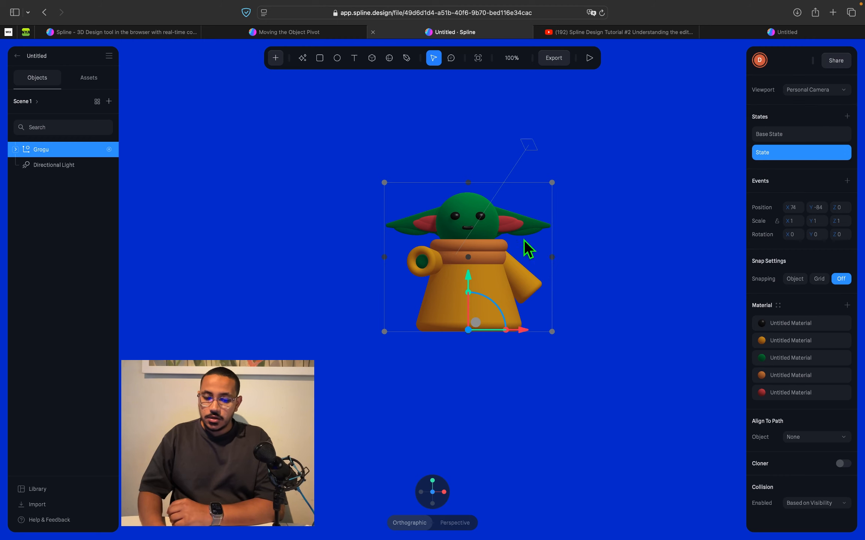
left_click_drag(529, 332, 681, 333)
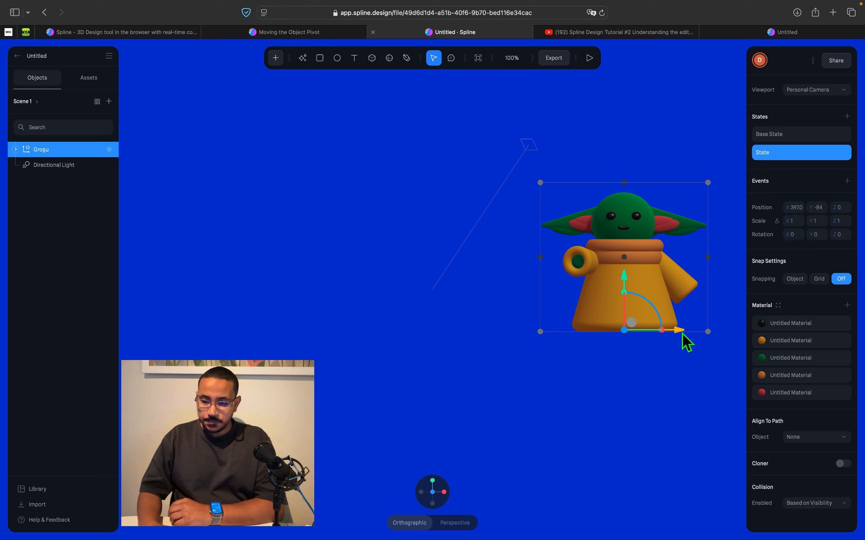
- Reselect the Grogu group and compare its positions in Base State and State, ending on Base State
key("Escape")
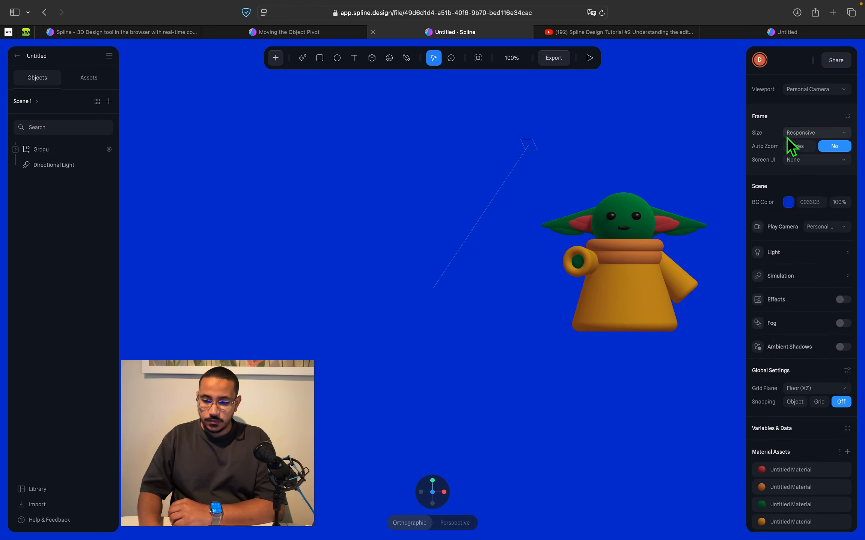
left_click(649, 231)
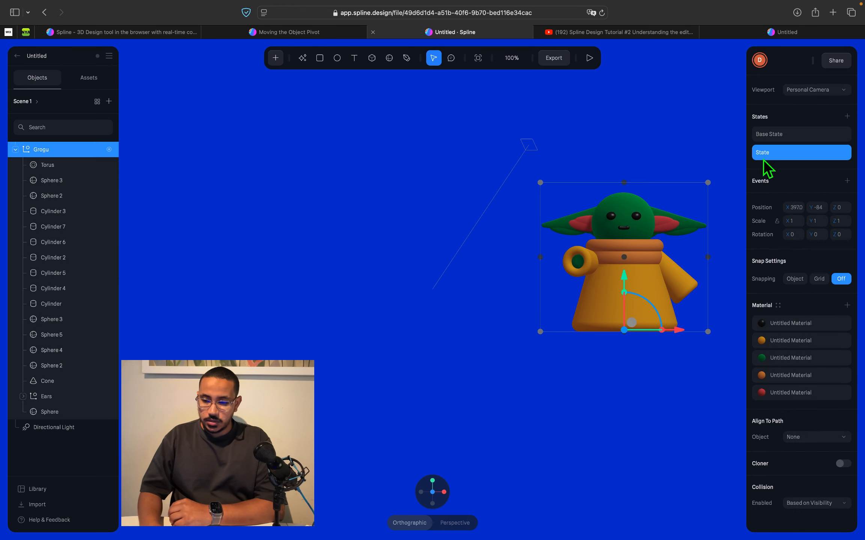
left_click(774, 136)
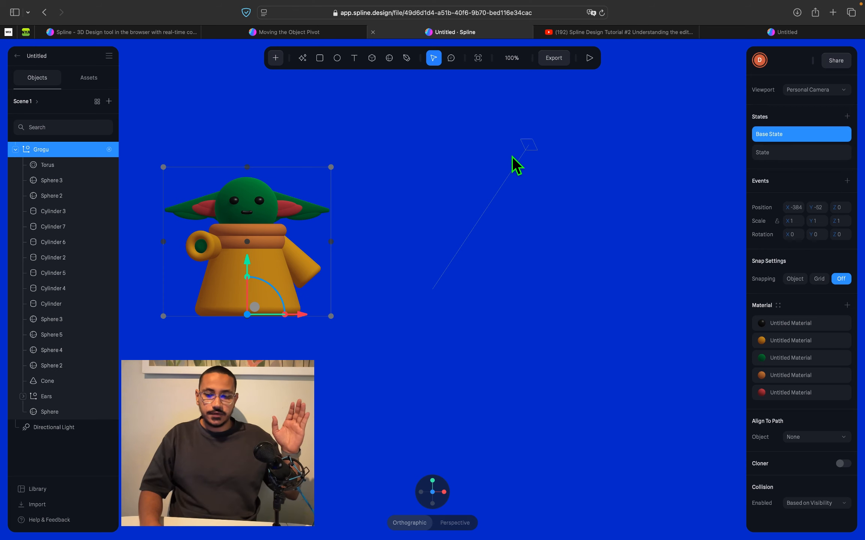
left_click(778, 152)
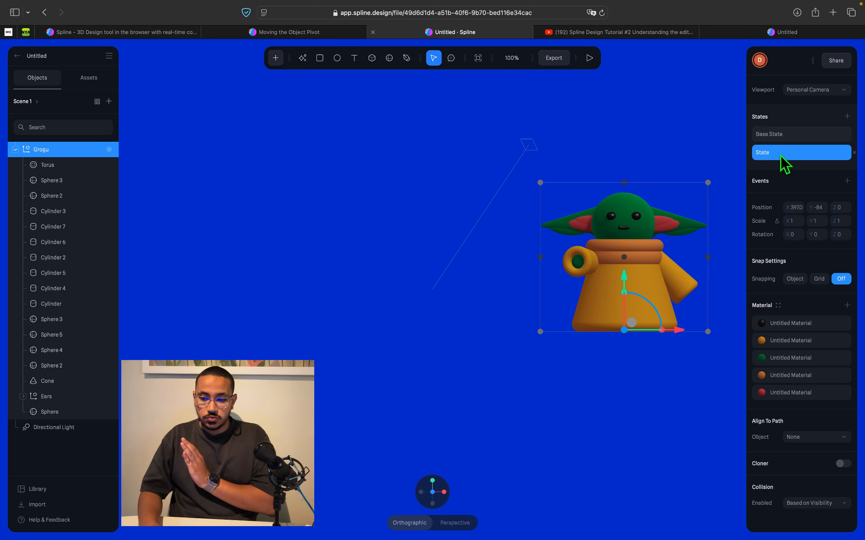
left_click(783, 137)
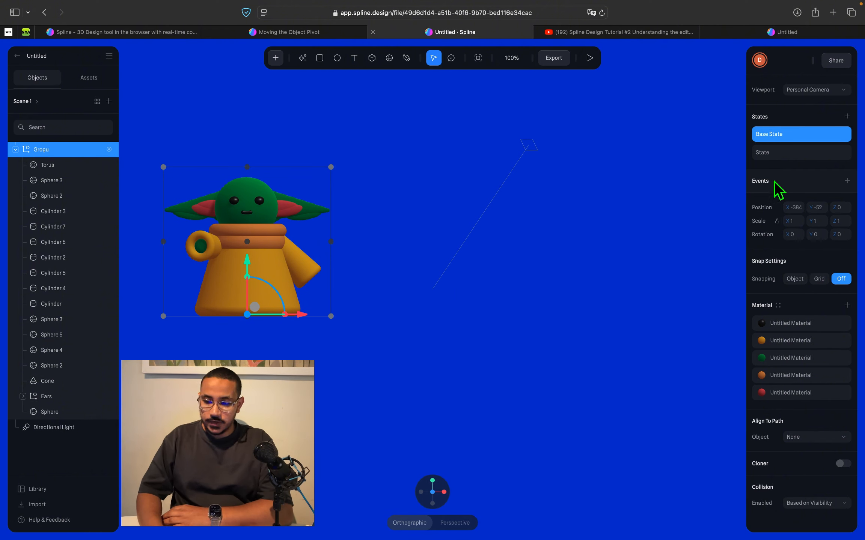
- Add a Start event to Grogu with a Transition action and expand the action's settings
left_click(847, 181)
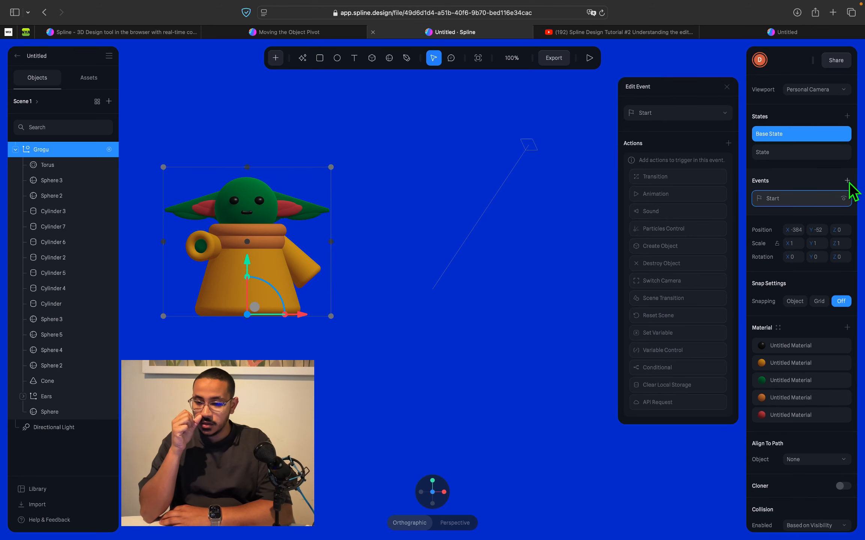
left_click(723, 115)
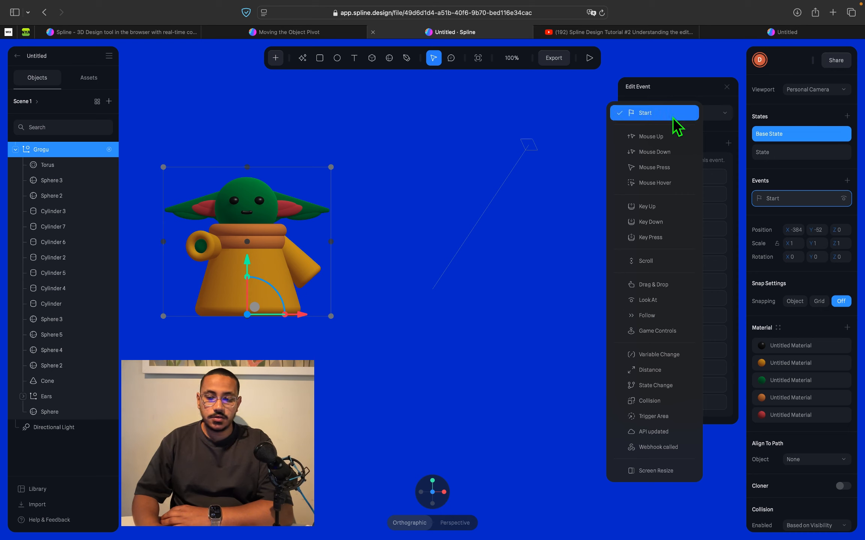
left_click(660, 113)
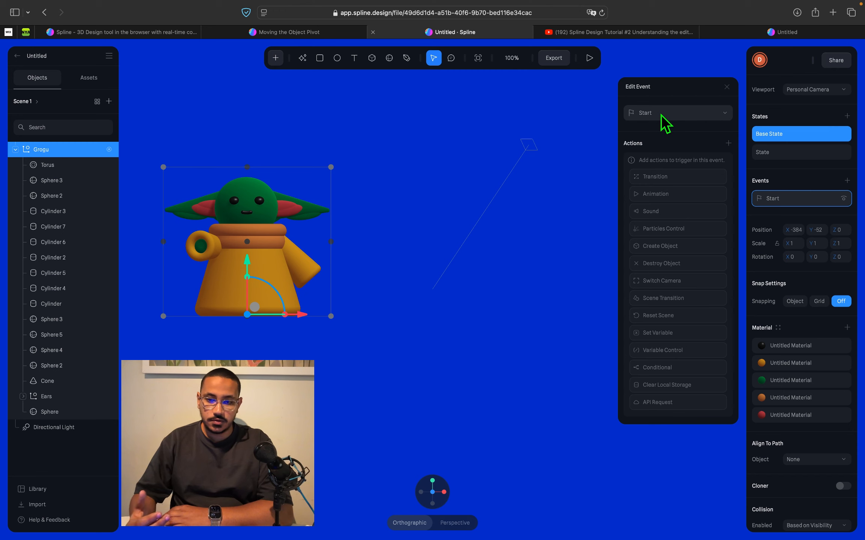
left_click(721, 177)
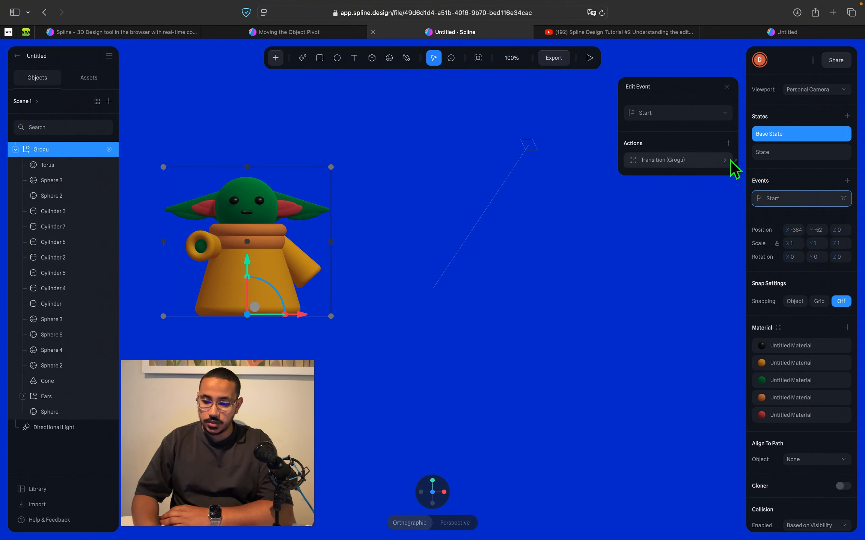
left_click(728, 163)
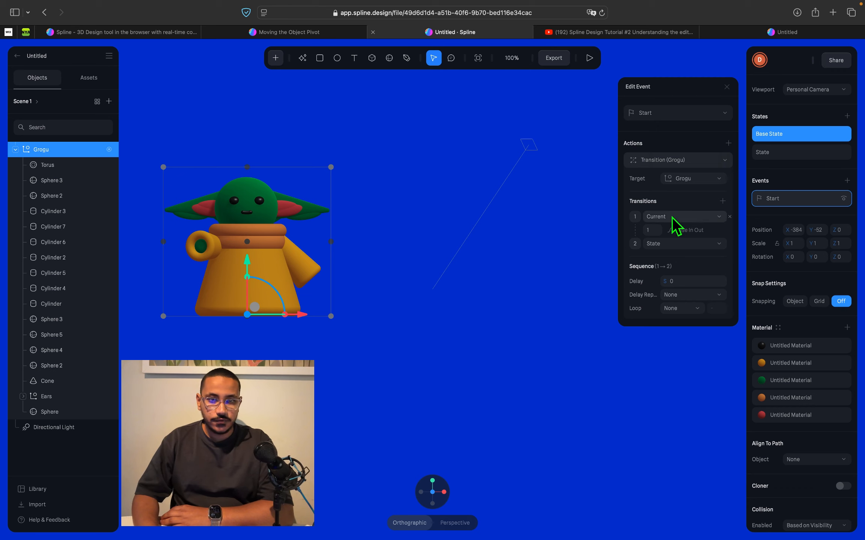
- Keep Grogu as the transition's target and set the transition to run from Base State to State
left_click(695, 180)
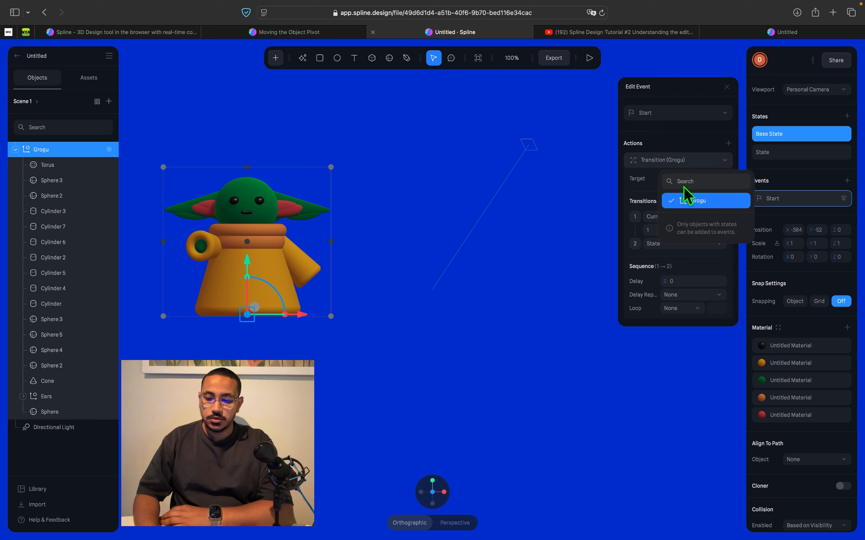
left_click(642, 184)
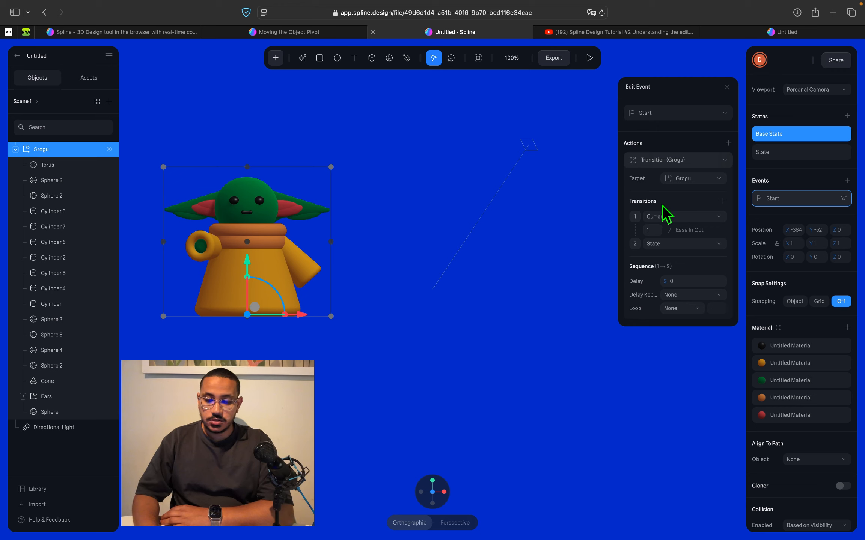
left_click(688, 221)
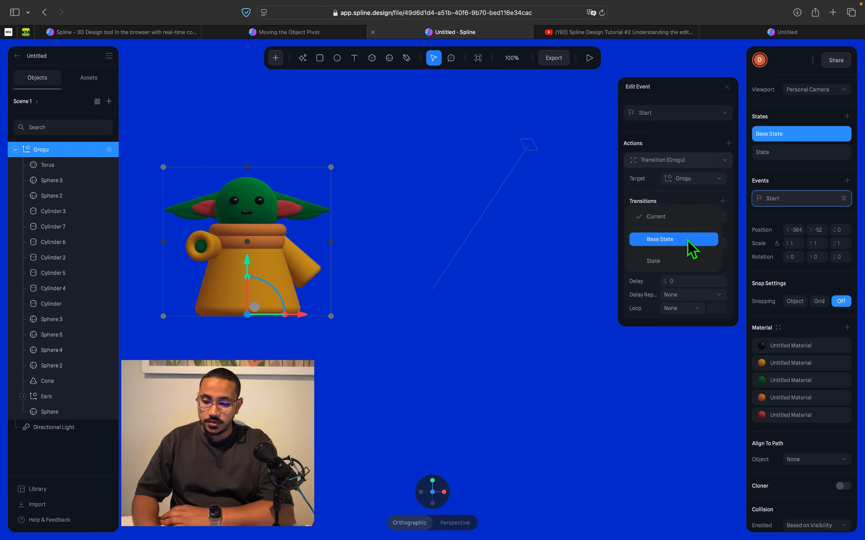
left_click(687, 239)
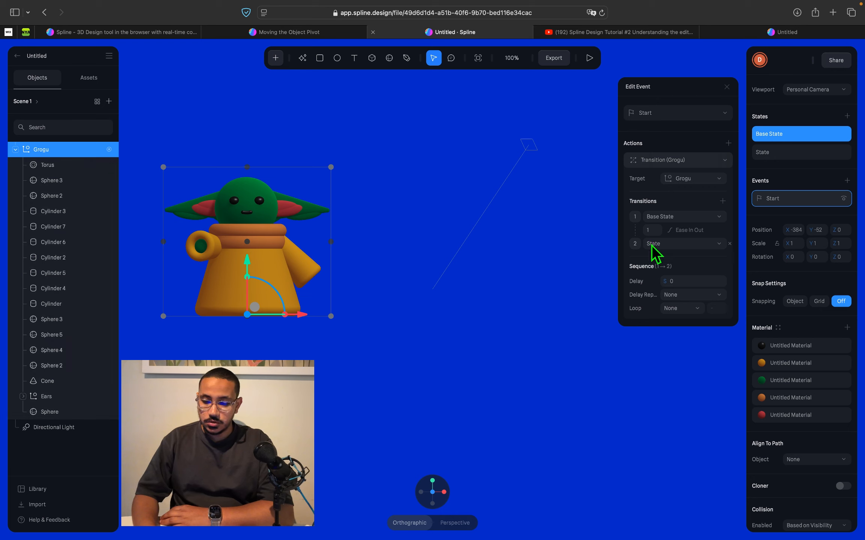
left_click(667, 246)
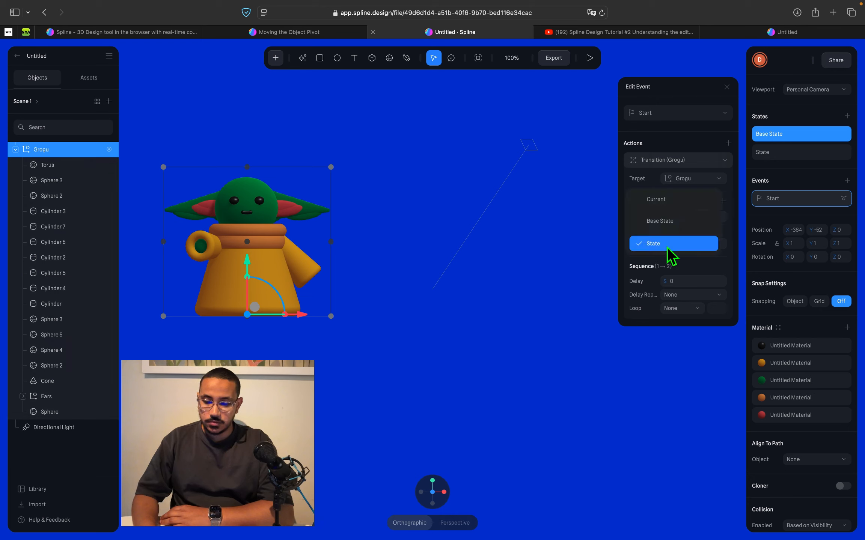
left_click(694, 138)
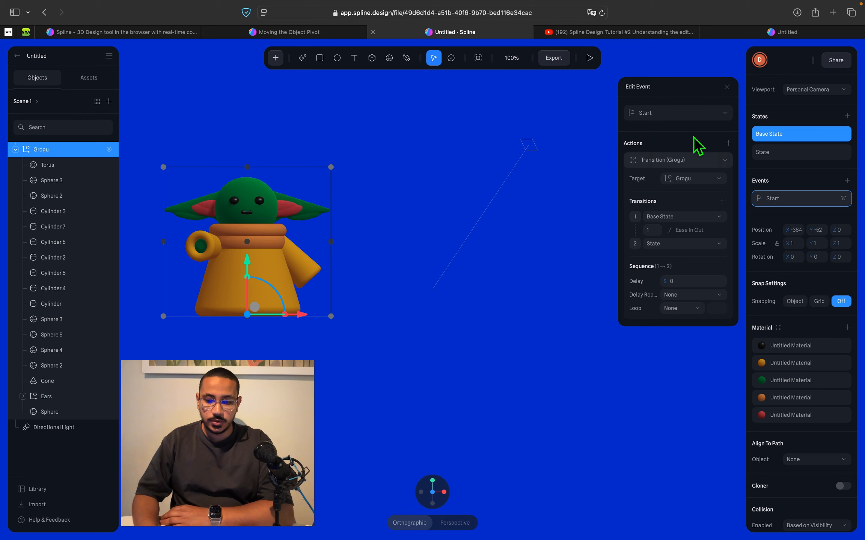
- Examine the easing options for the transition from Base State to State, keeping Ease In Out
left_click(693, 232)
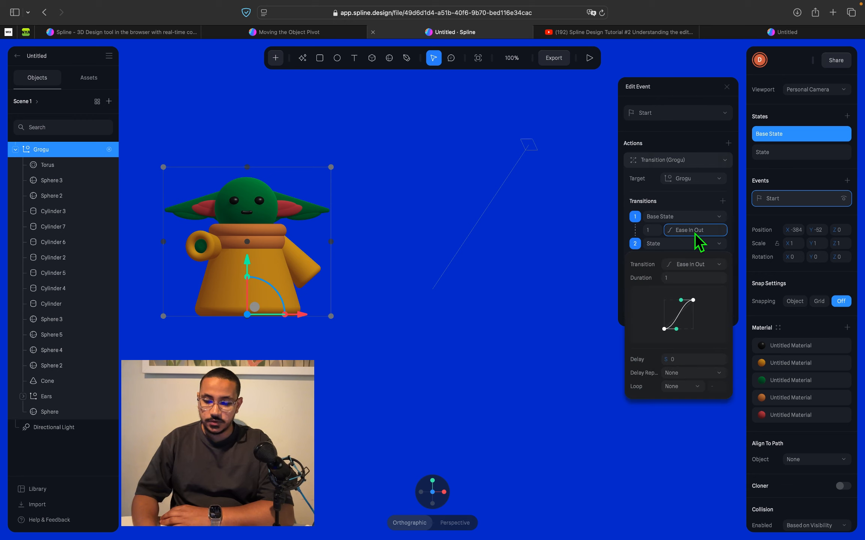
left_click(704, 265)
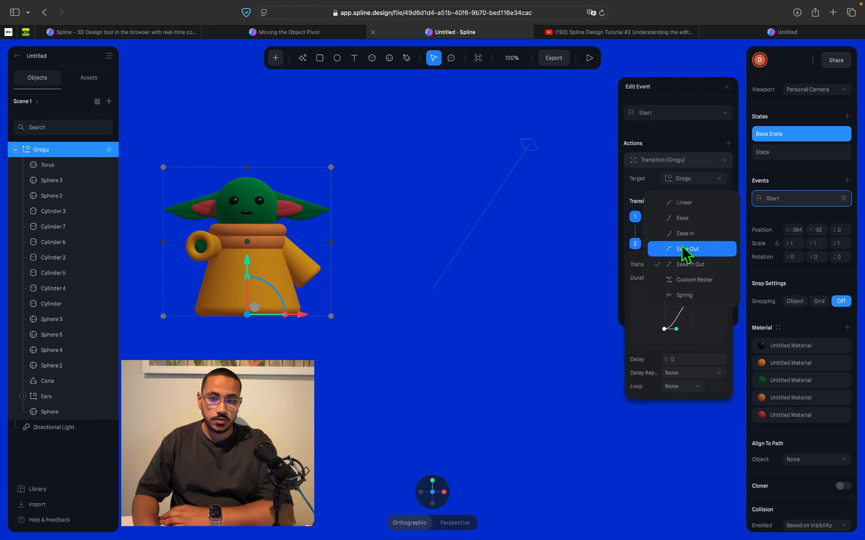
left_click(626, 200)
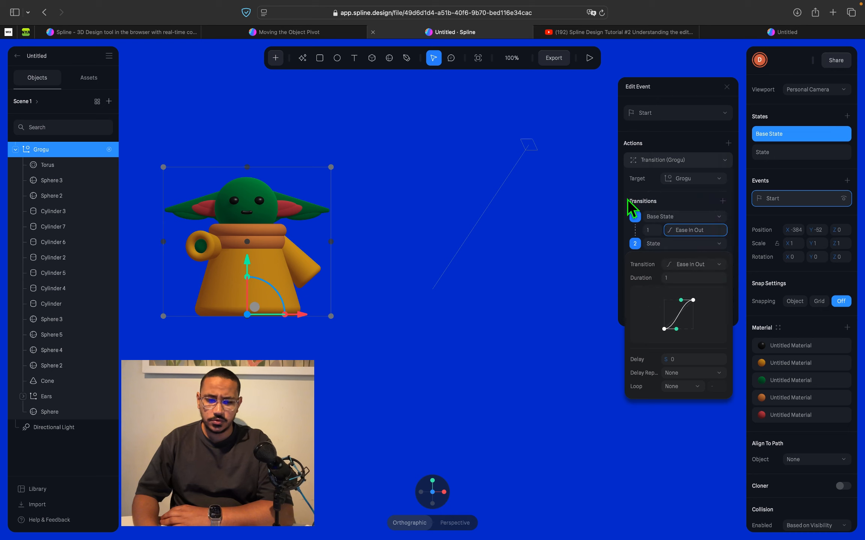
- Set the transition sequence's delay to 2 seconds, preview the animation and return to the editor
left_click(653, 234)
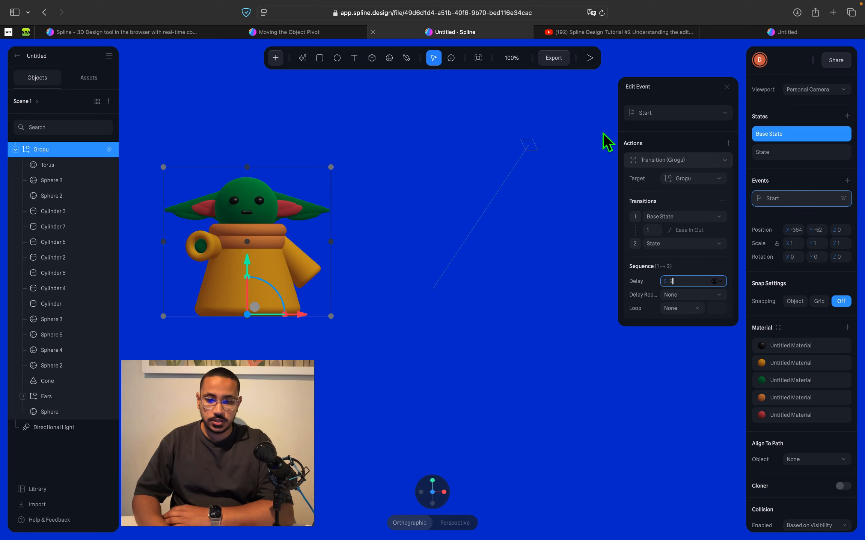
left_click(590, 58)
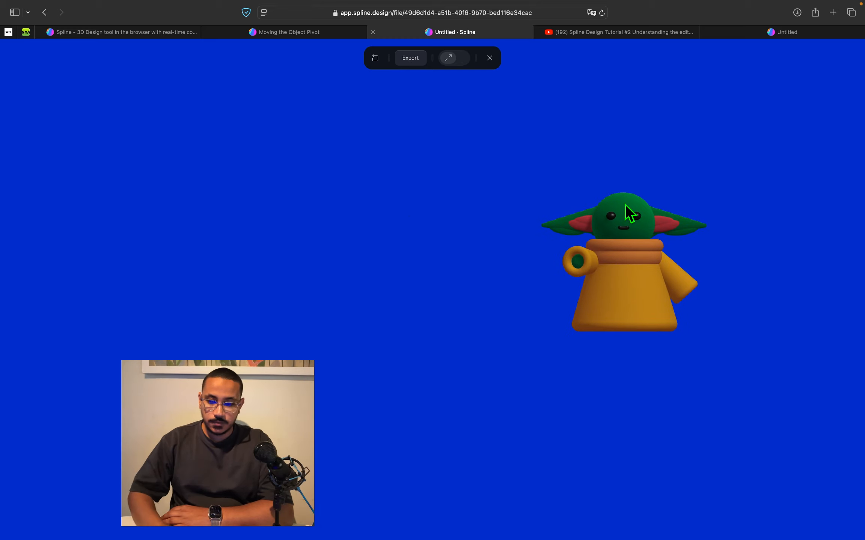
left_click(495, 63)
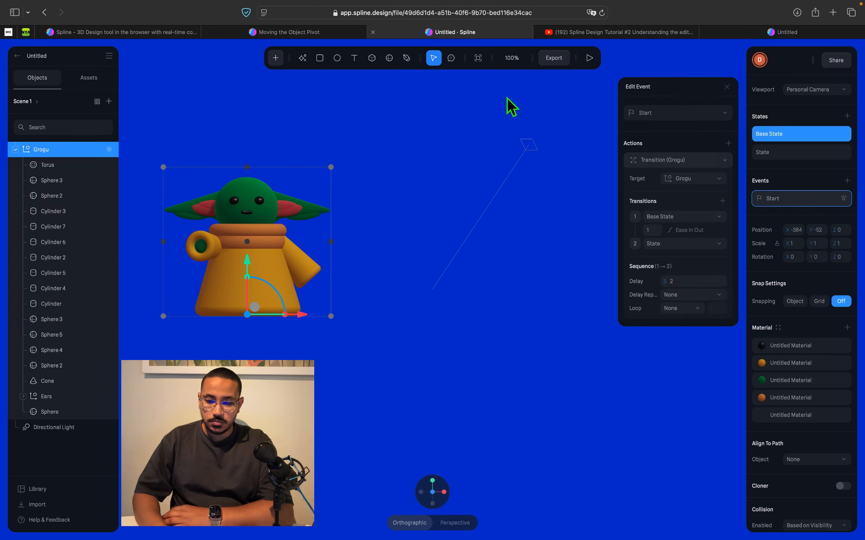
- Set the duration of the transition from Base State to State to 2, keeping delay repeat at None
left_click(652, 232)
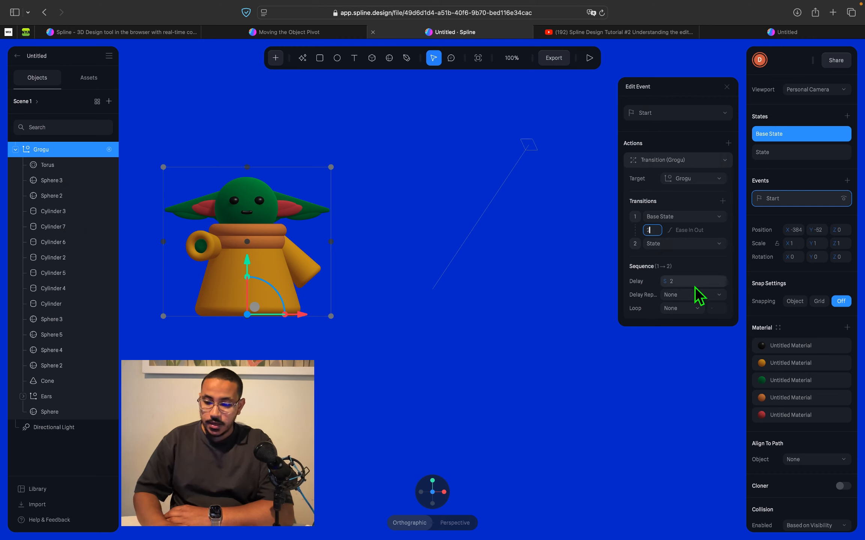
left_click(694, 299)
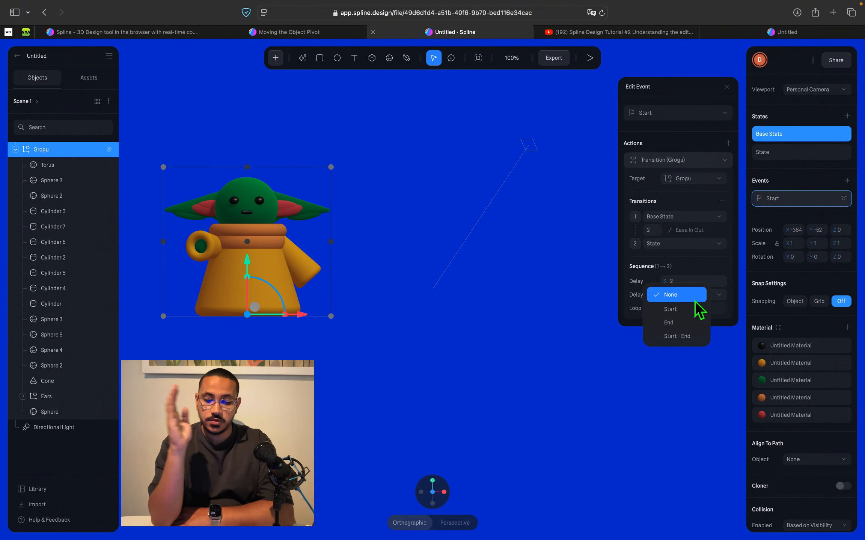
left_click(695, 301)
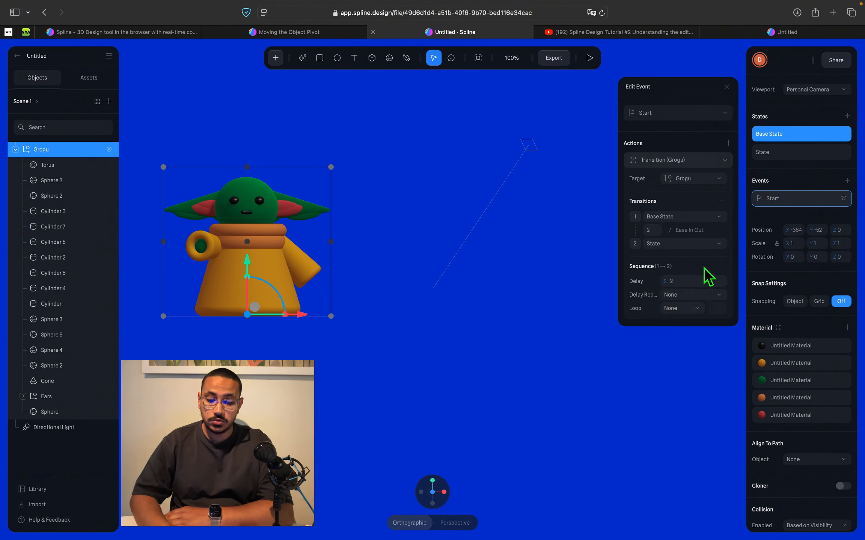
- Set the sequence's loop to Infinite with a Ping Pong cycle and preview Grogu's movement
left_click(683, 308)
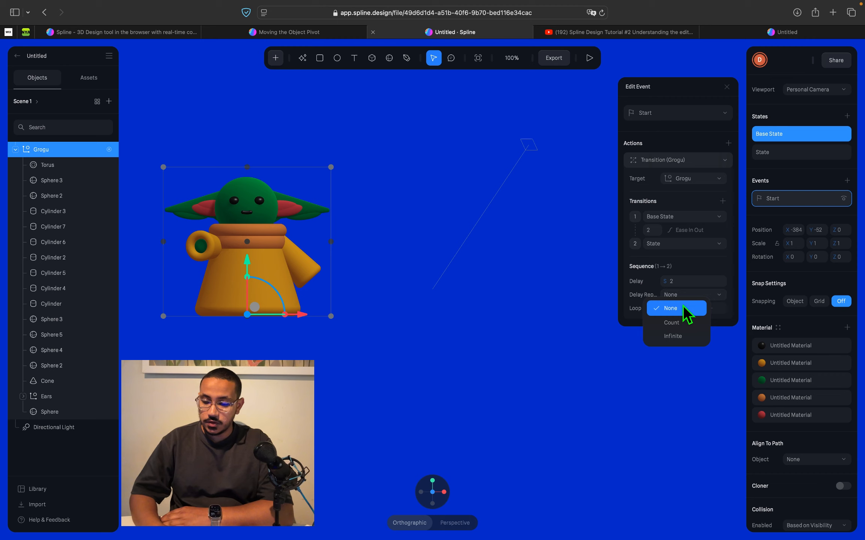
left_click(676, 336)
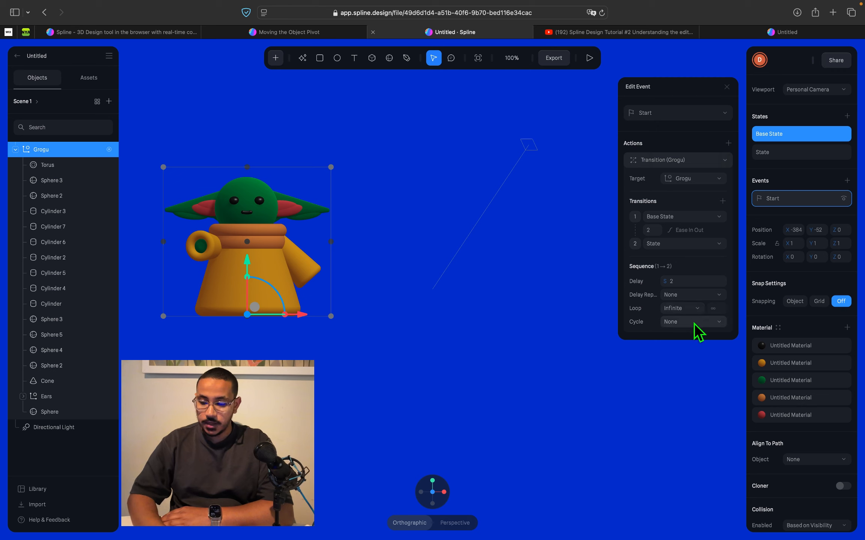
left_click(694, 324)
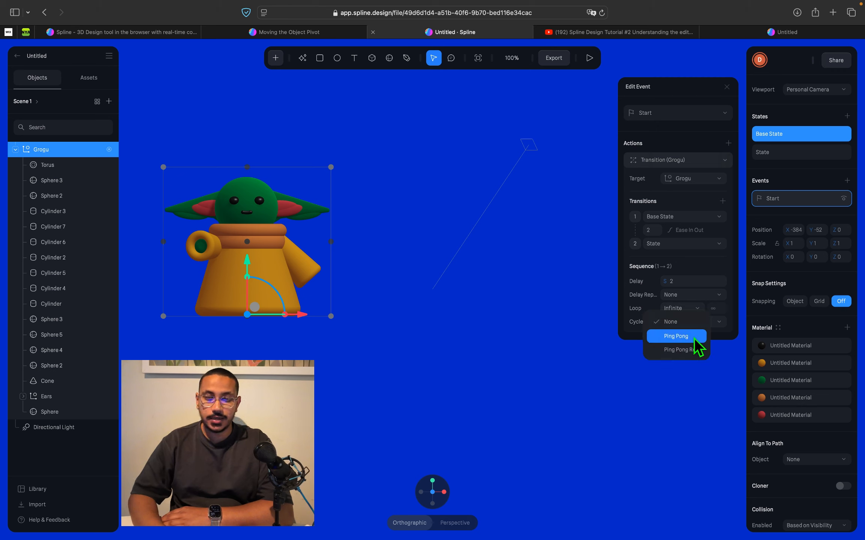
left_click(694, 338)
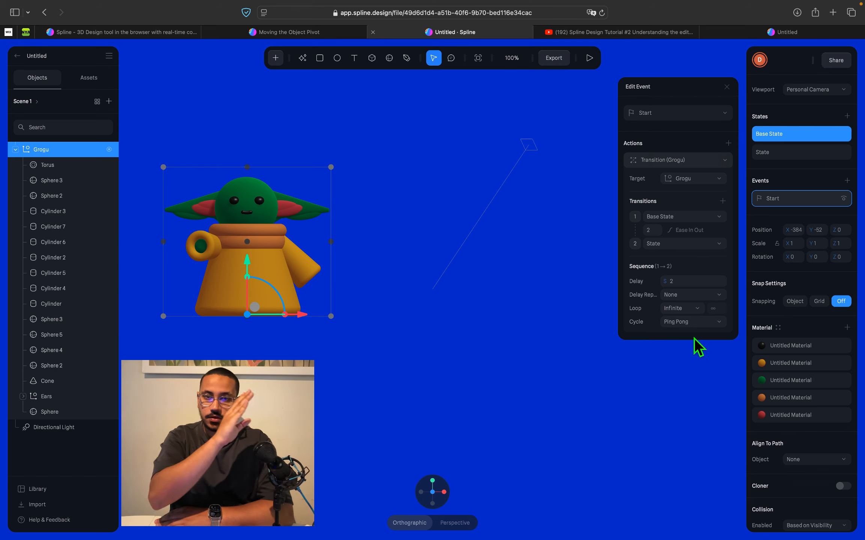
left_click(589, 58)
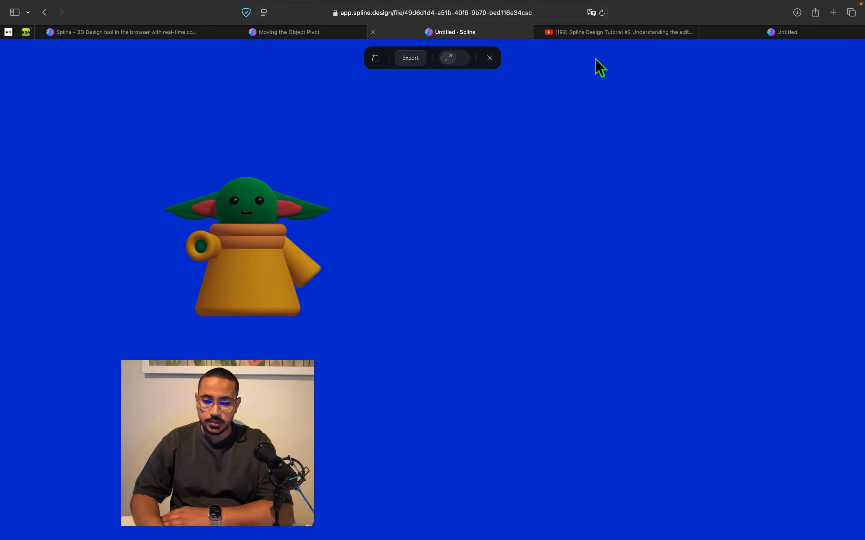
left_click(258, 167)
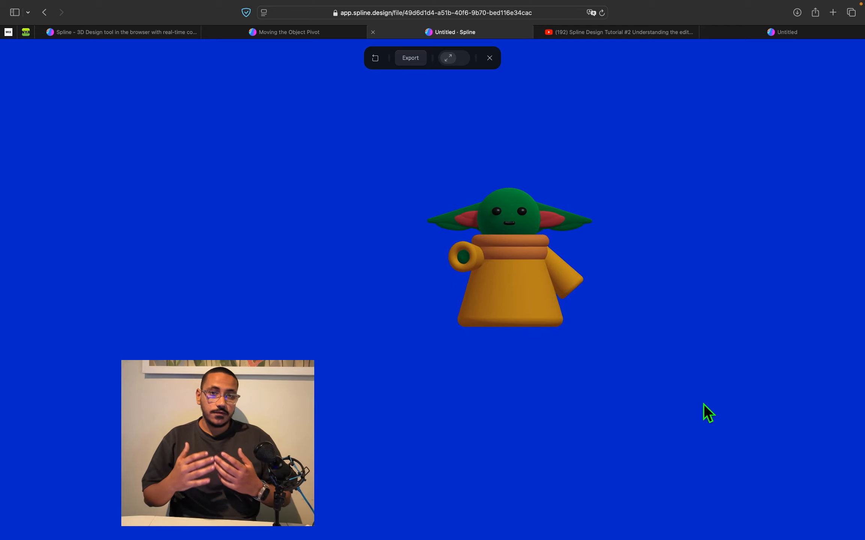
left_click(493, 61)
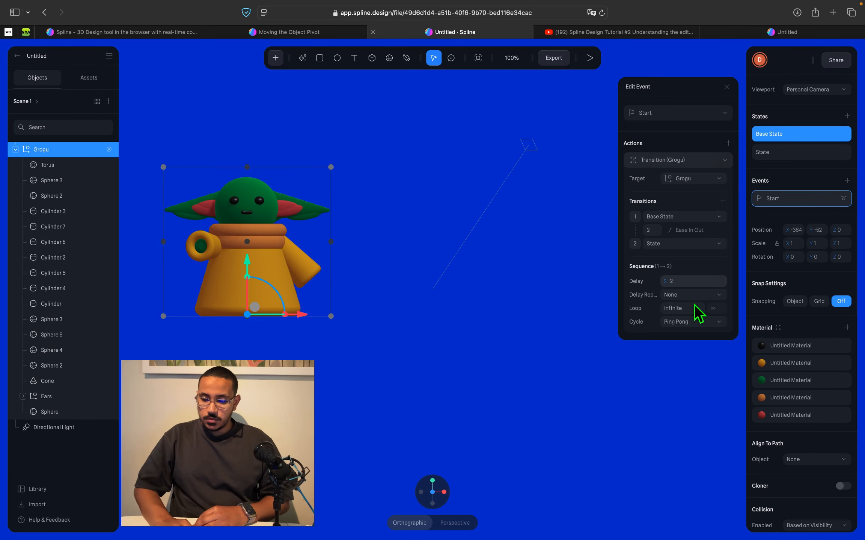
- Set the sequence's cycle to None and preview the infinite loop
left_click(689, 322)
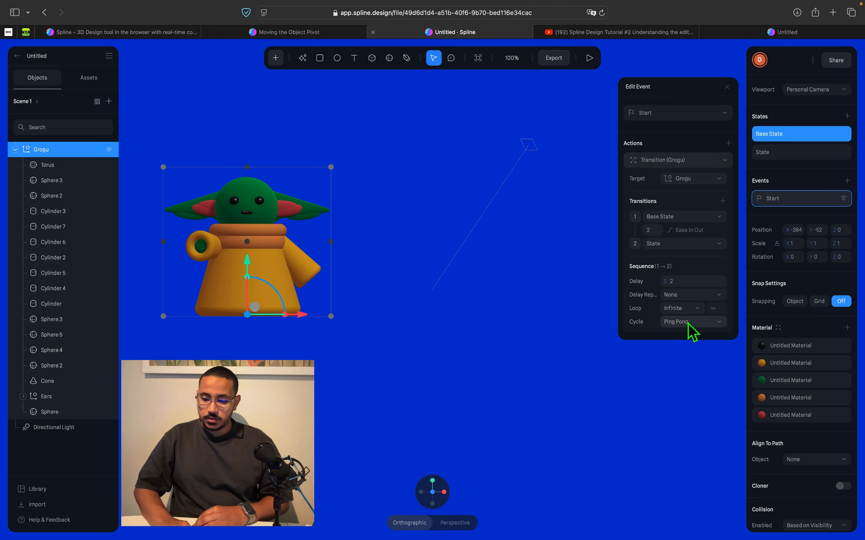
left_click(686, 309)
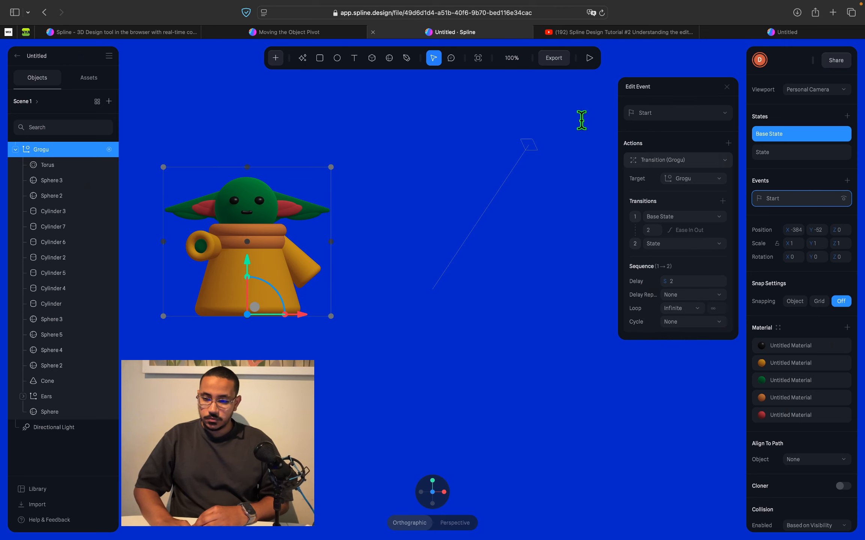
left_click(589, 59)
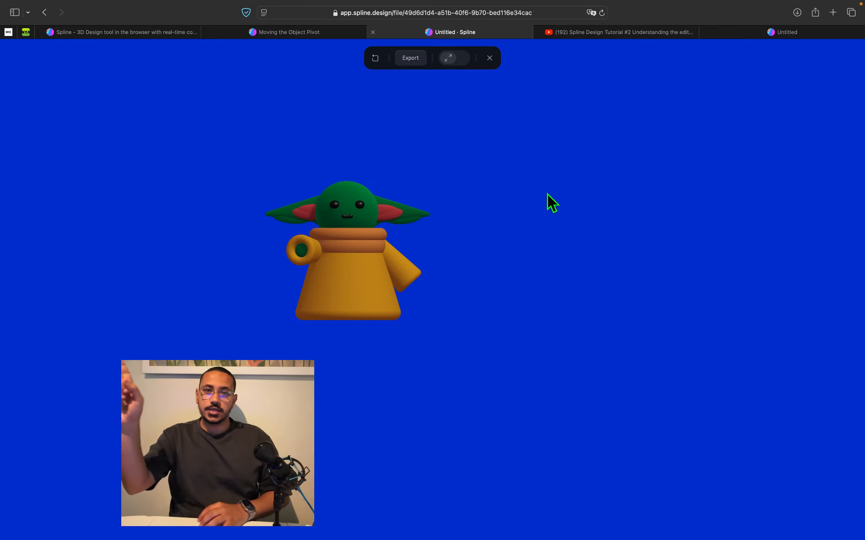
left_click(490, 58)
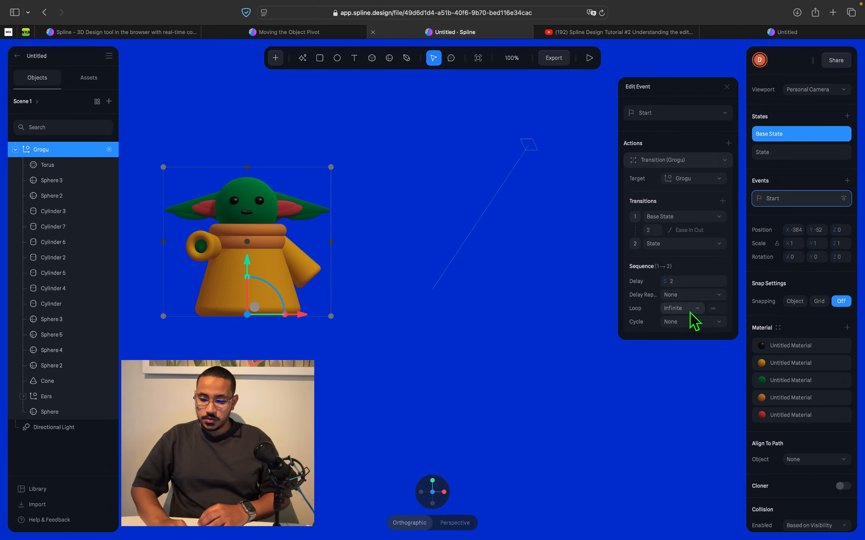
- Set the sequence's loop to a Count of 2 with a Ping Pong cycle and preview the animation
left_click(695, 311)
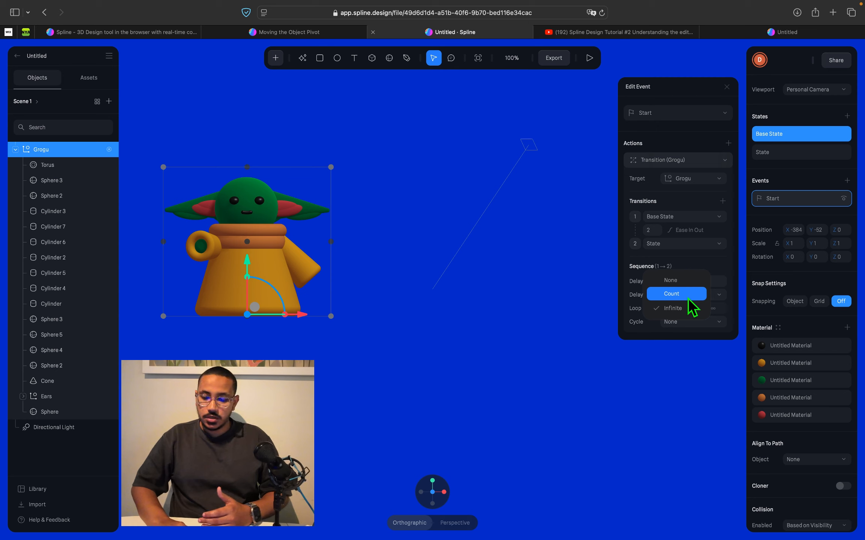
left_click(692, 295)
left_click(685, 324)
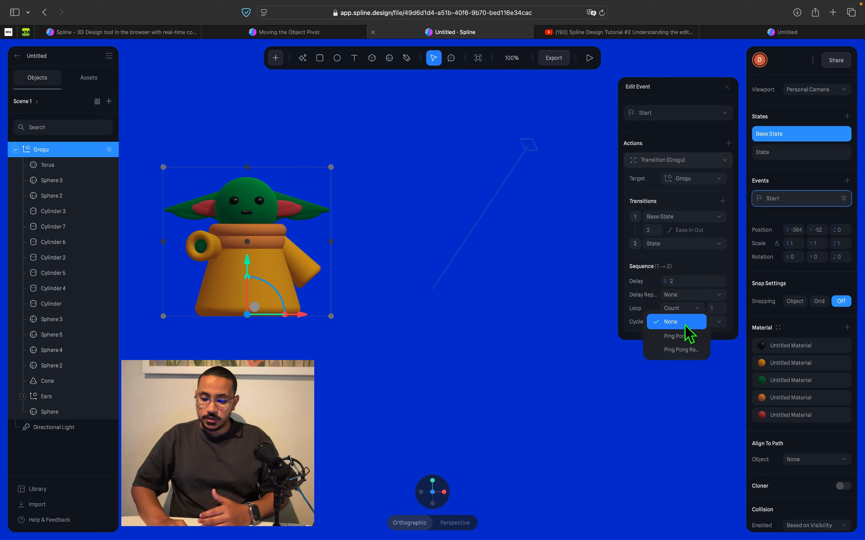
left_click(687, 336)
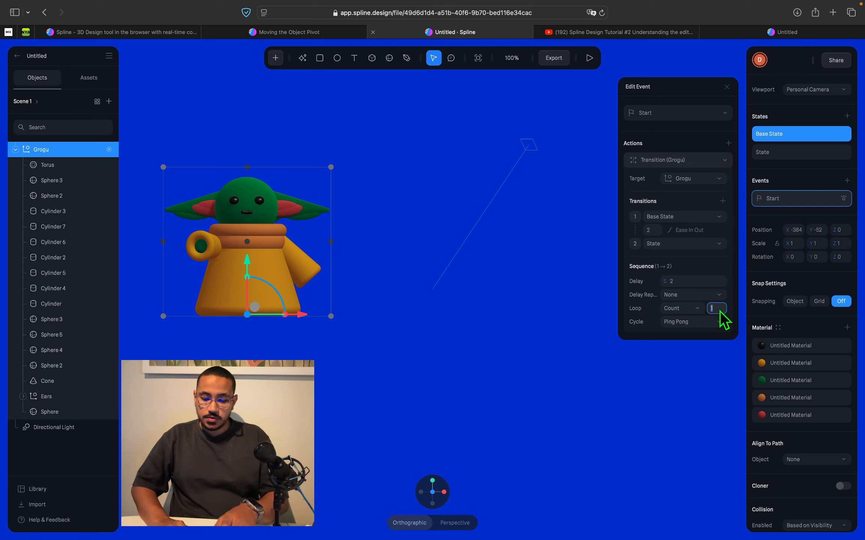
type("2")
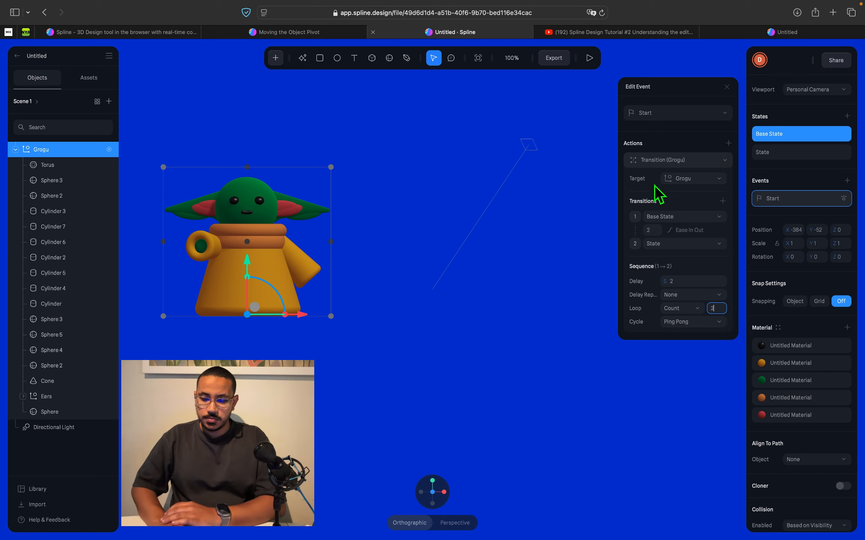
left_click(590, 62)
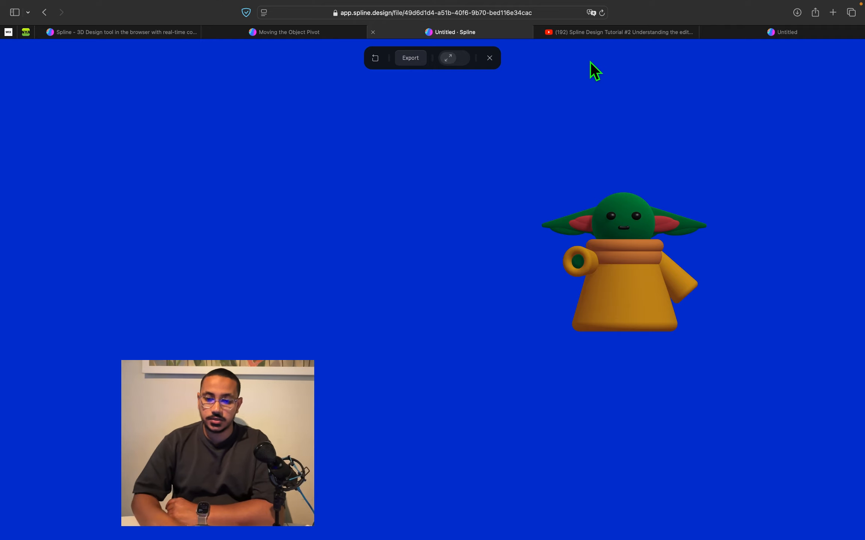
left_click(491, 58)
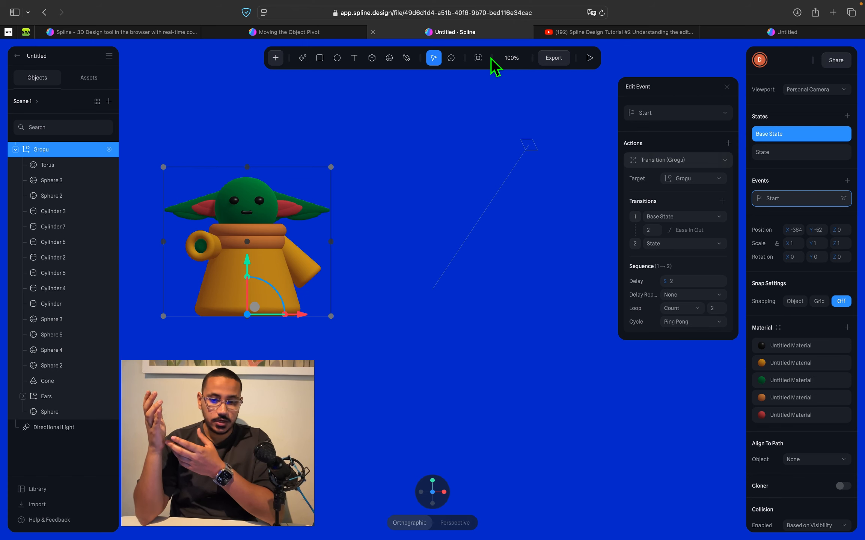
- Delete the Grogu character from the scene, keeping the directional light
left_click(406, 372)
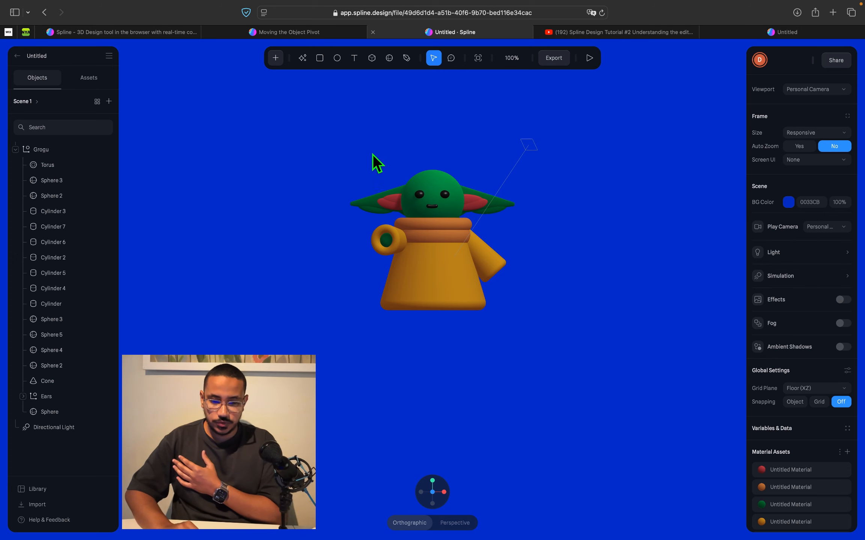
left_click(370, 193)
left_click(154, 163)
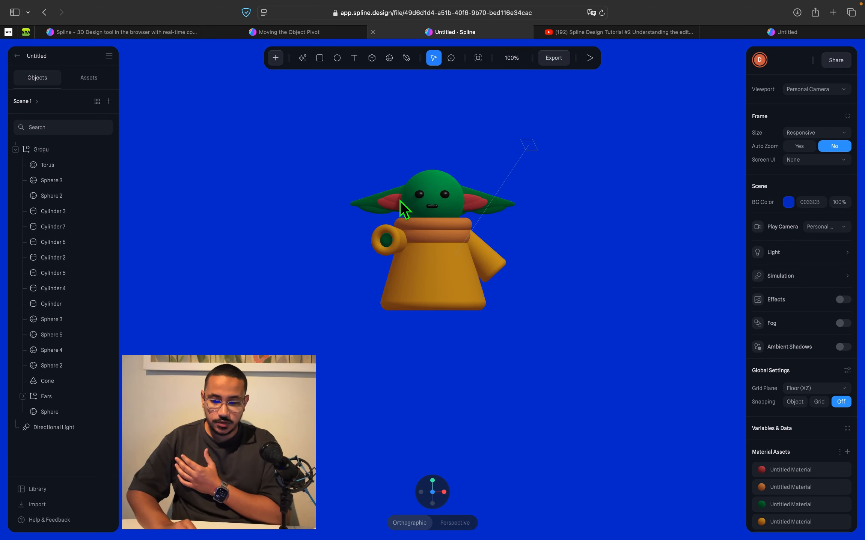
left_click(416, 197)
key("Delete")
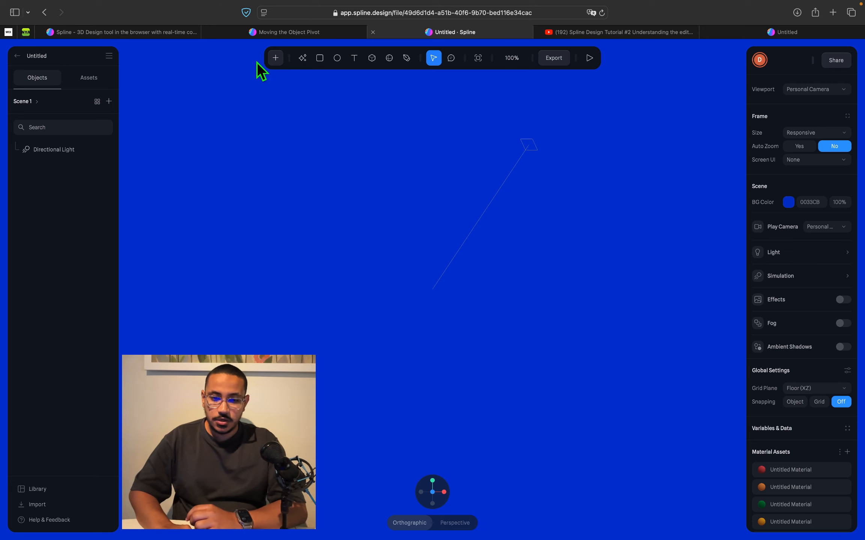
- Search the object library for "character" and add the Girl blue and yellow character to the scene
left_click(279, 61)
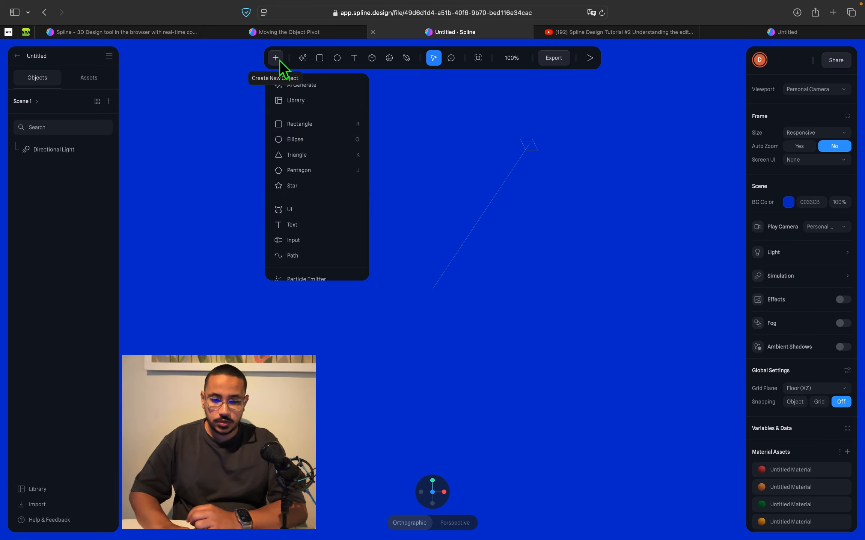
left_click(308, 102)
type("gr")
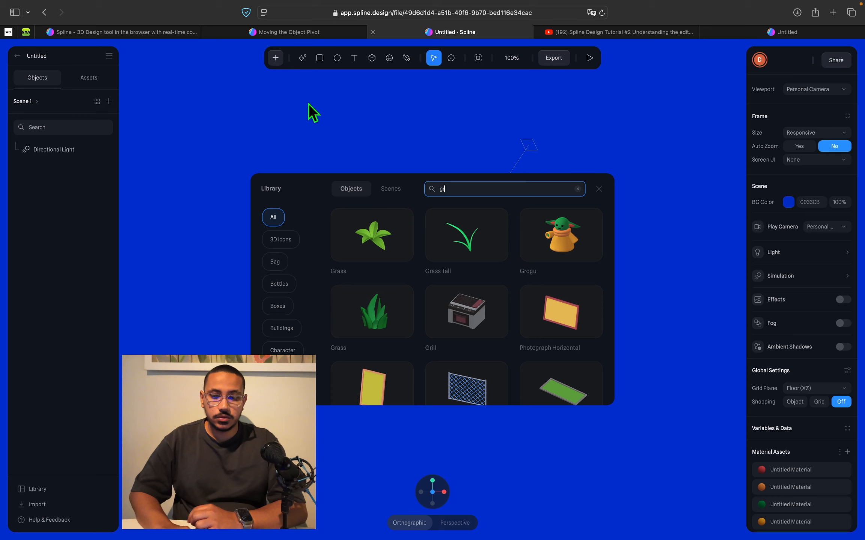
key("BackSpace")
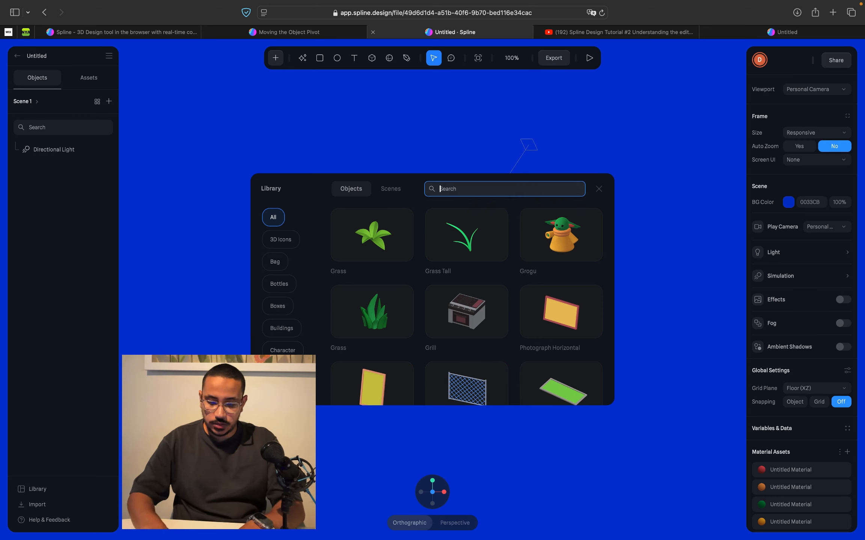
type("character")
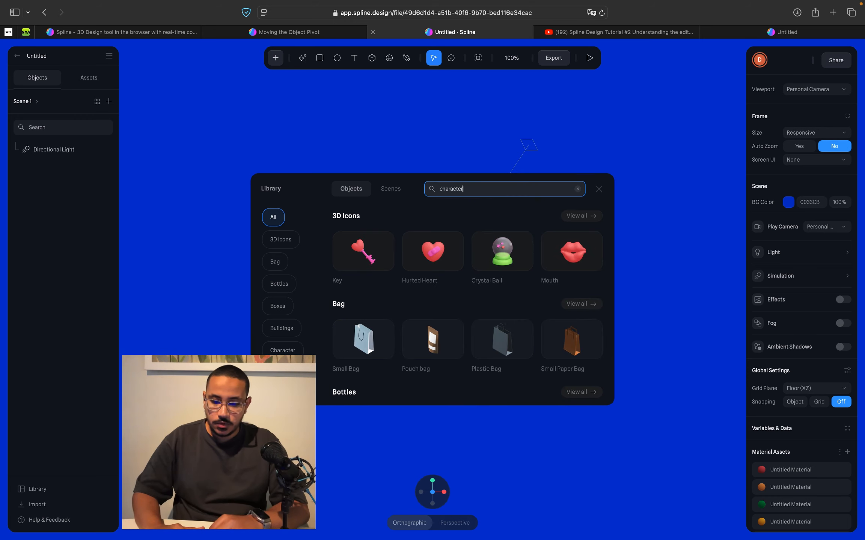
scroll(454, 246, "down", 5)
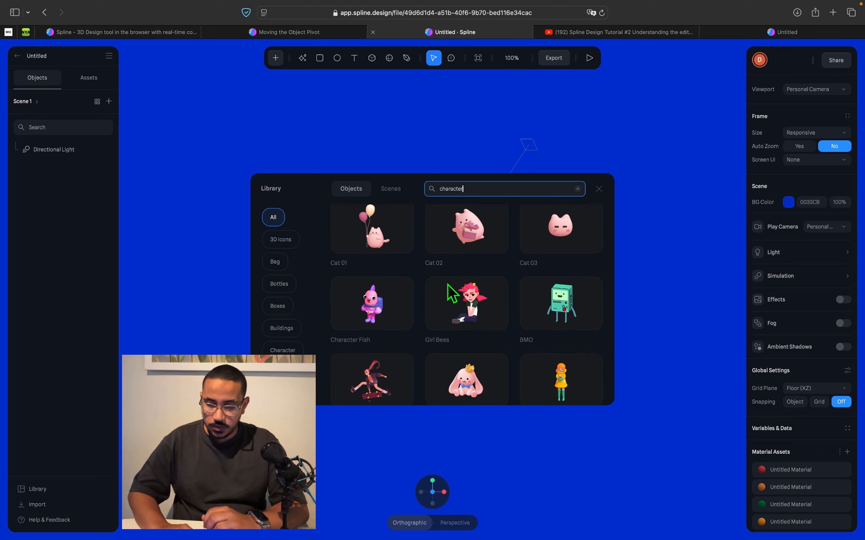
scroll(448, 285, "down", 6)
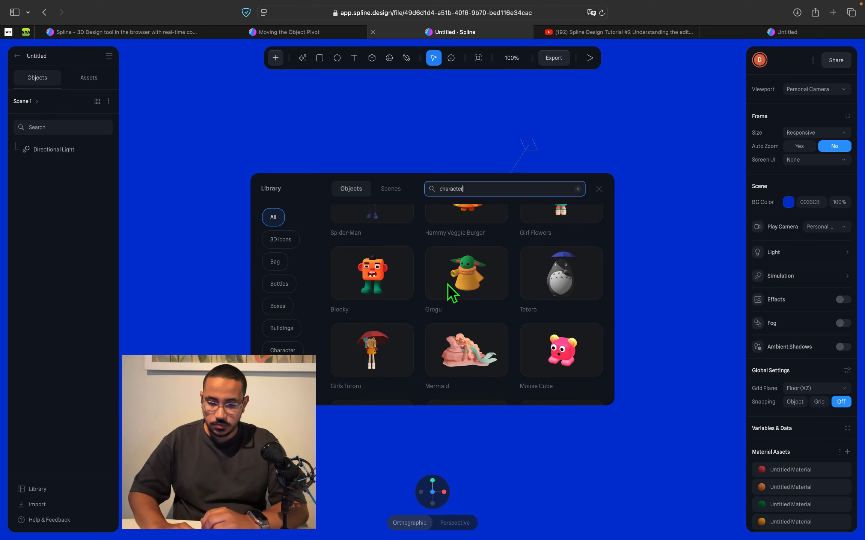
scroll(447, 285, "down", 10)
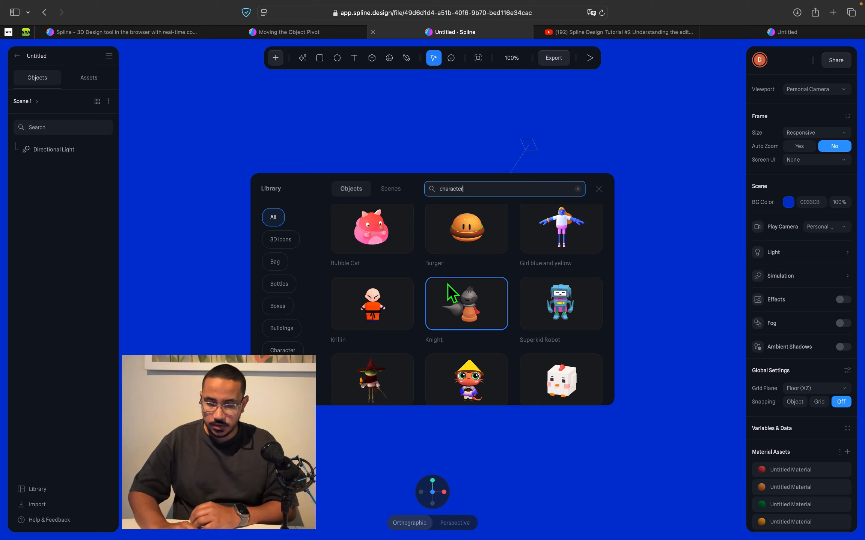
scroll(448, 285, "up", 2)
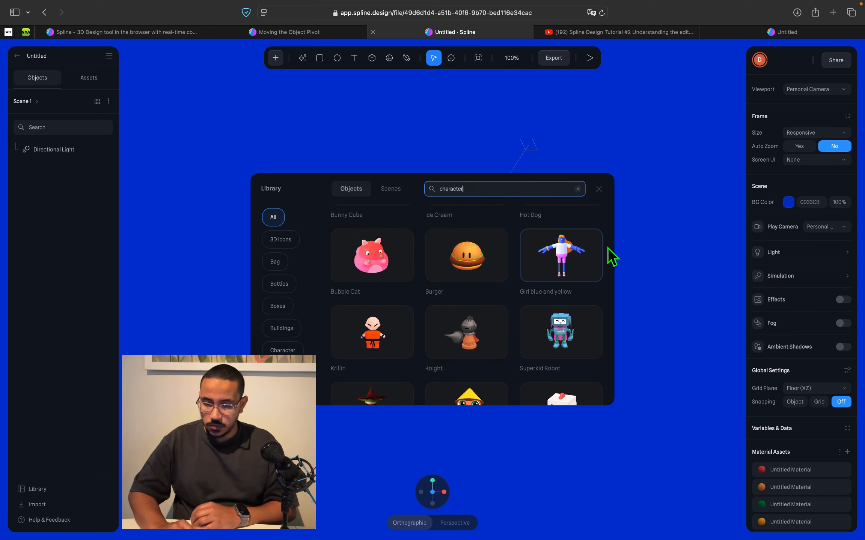
left_click_drag(575, 265, 447, 288)
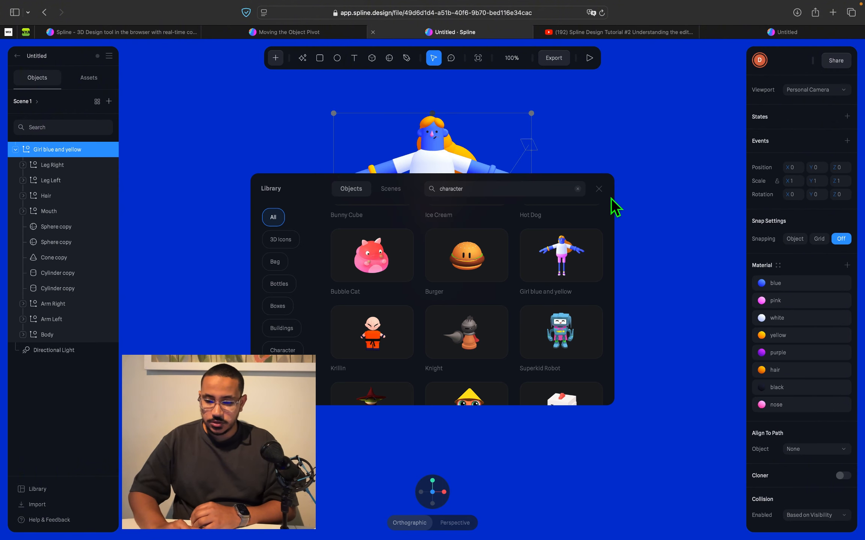
left_click(599, 190)
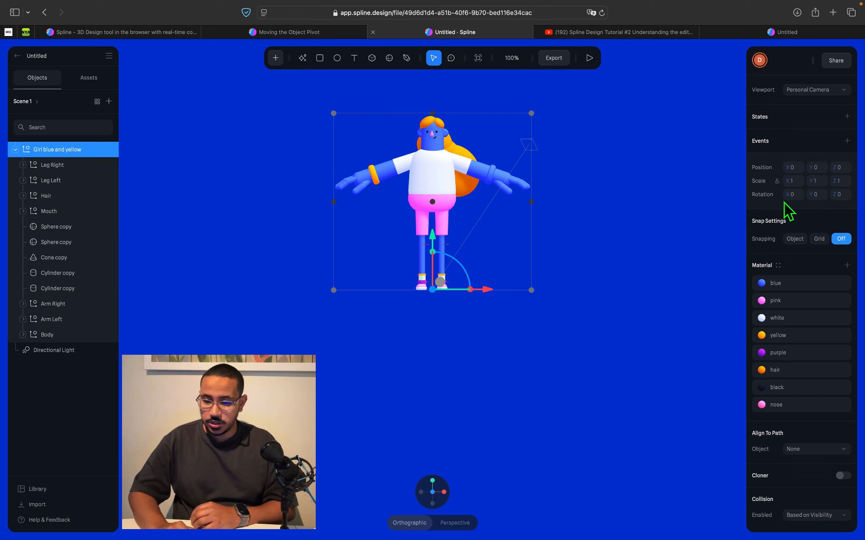
- Change the scene's background color to bright green, 5CCB00
left_click(660, 212)
left_click(788, 202)
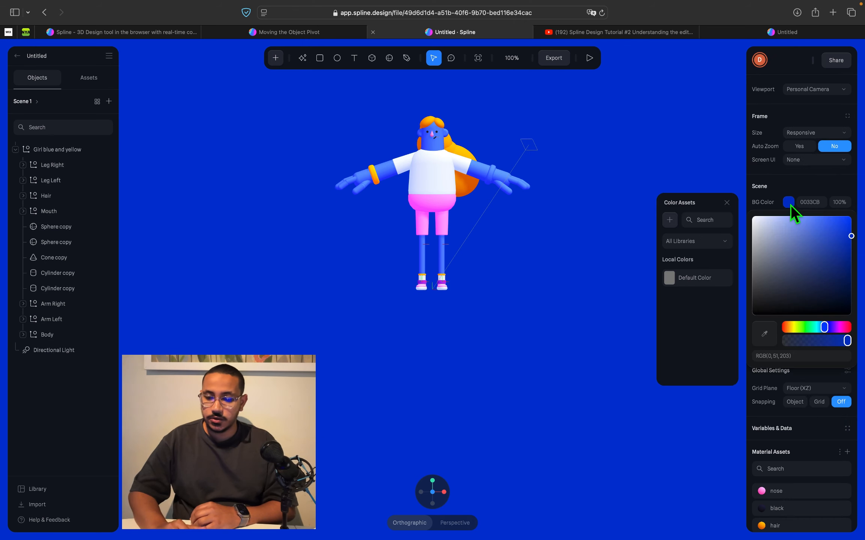
left_click_drag(822, 328, 810, 331)
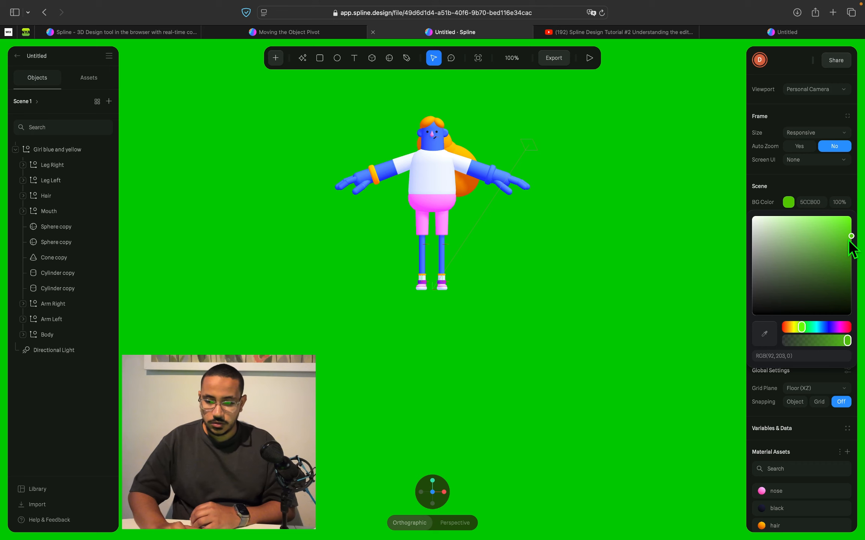
left_click(593, 238)
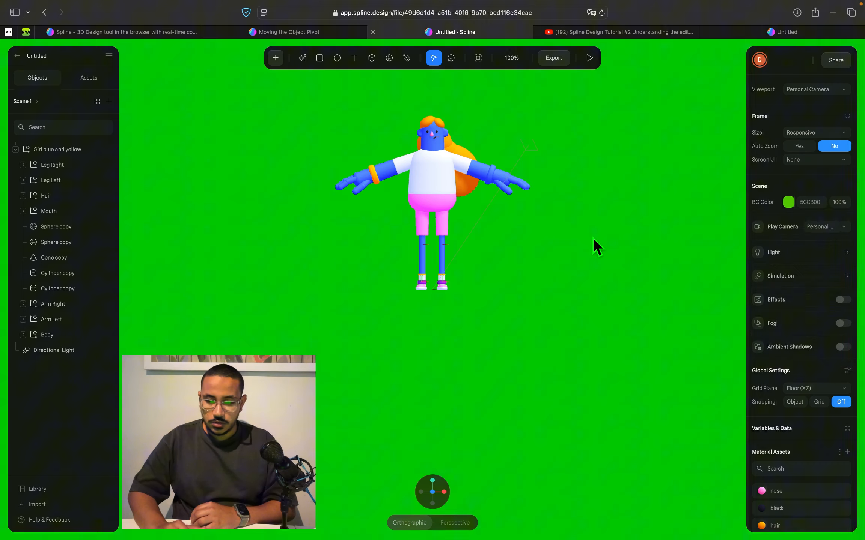
- Move the Girl blue and yellow character down to about X -8, Y -133, and reset the camera
left_click(437, 196)
left_click_drag(436, 201, 434, 253)
right_click(575, 263)
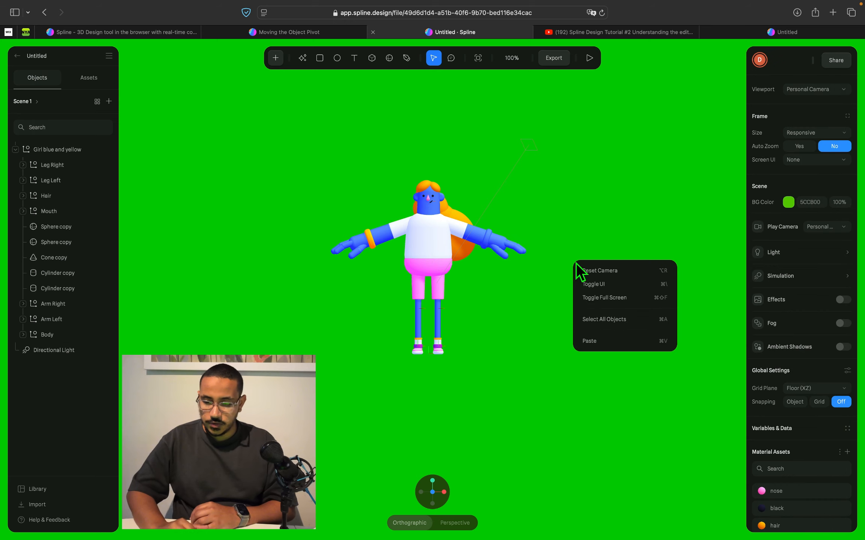
left_click(598, 272)
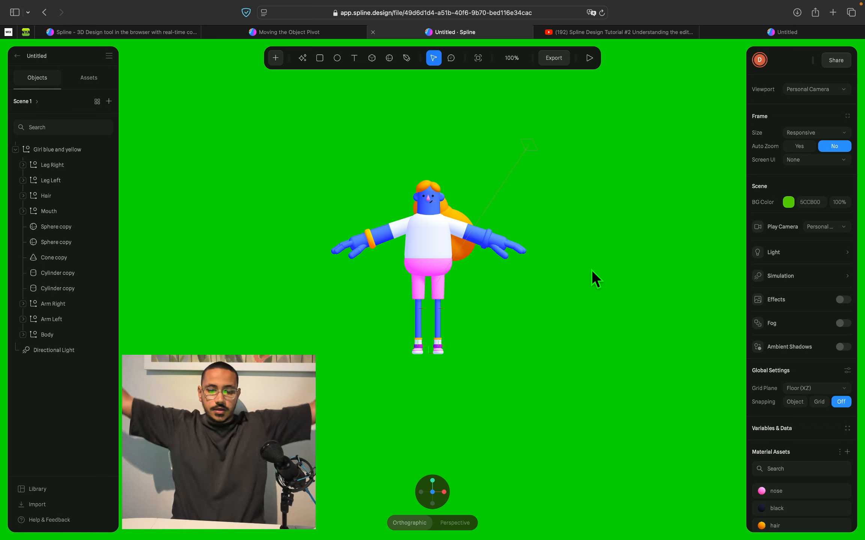
- Hide and show the character's Leg Right group to identify which body part it controls
left_click(522, 251)
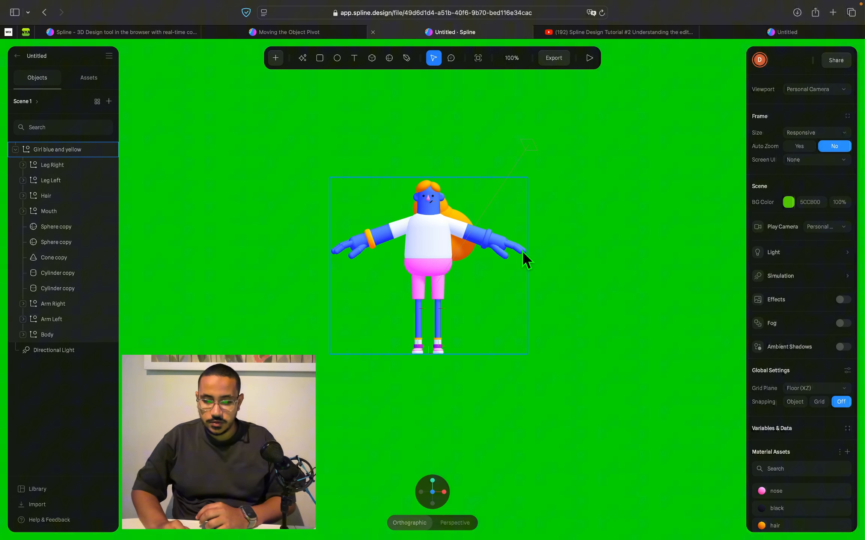
left_click(488, 240)
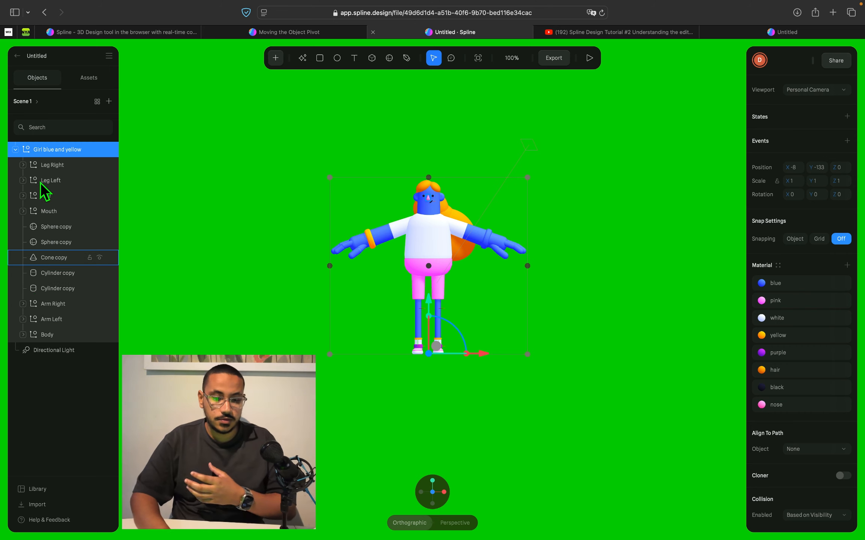
left_click(79, 169)
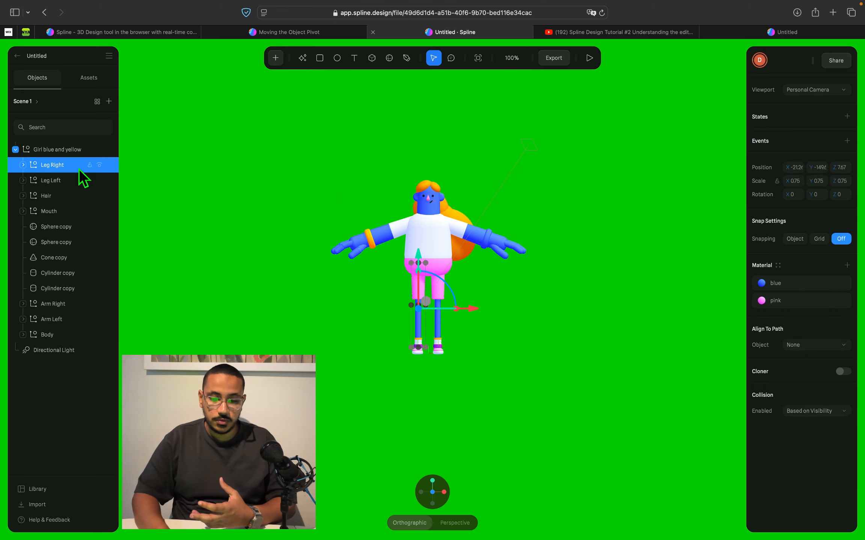
left_click(99, 166)
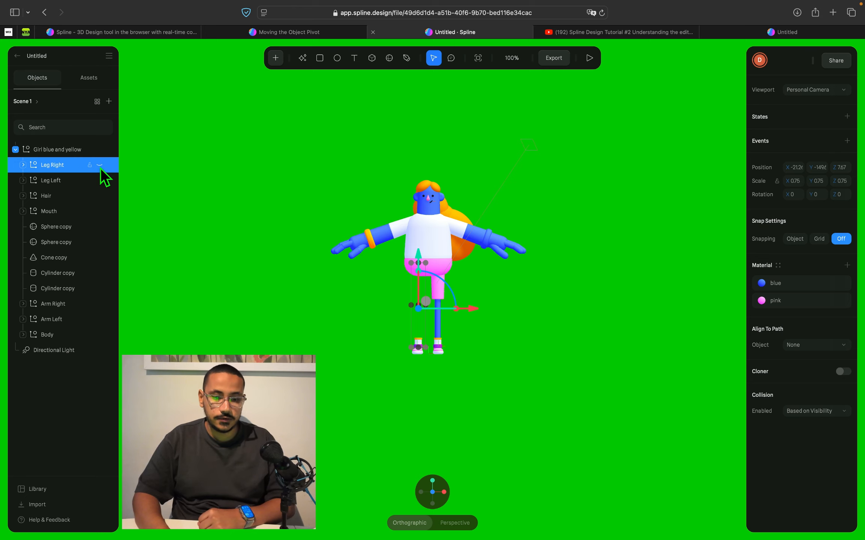
left_click(99, 166)
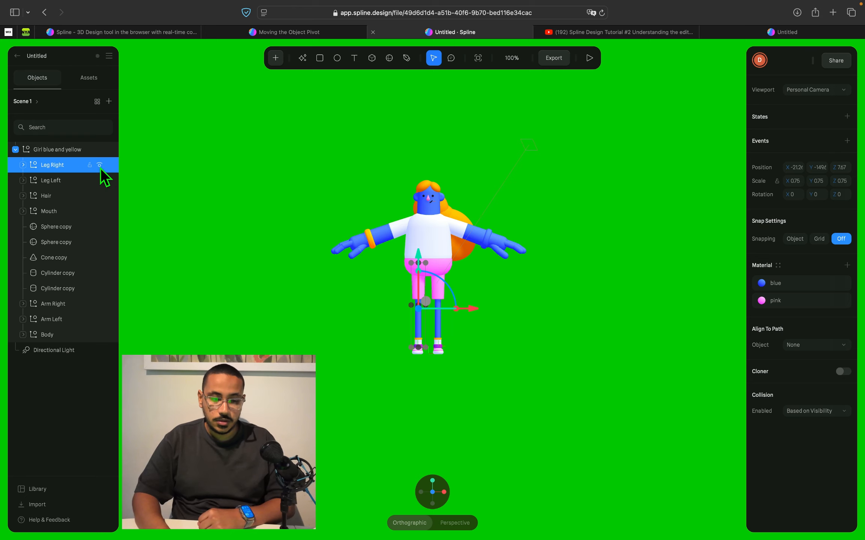
- Expand the Leg Right group and toggle the visibility of its two cylinders to identify each leg segment
left_click(24, 166)
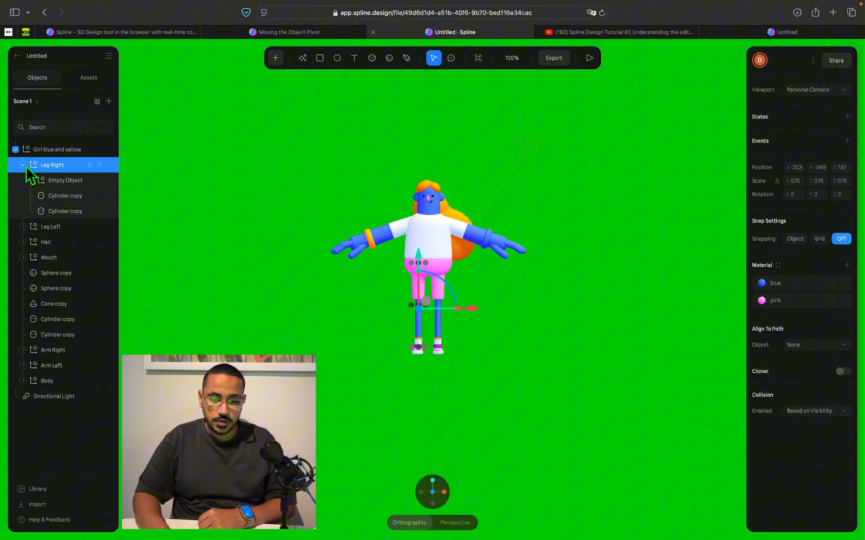
left_click(73, 200)
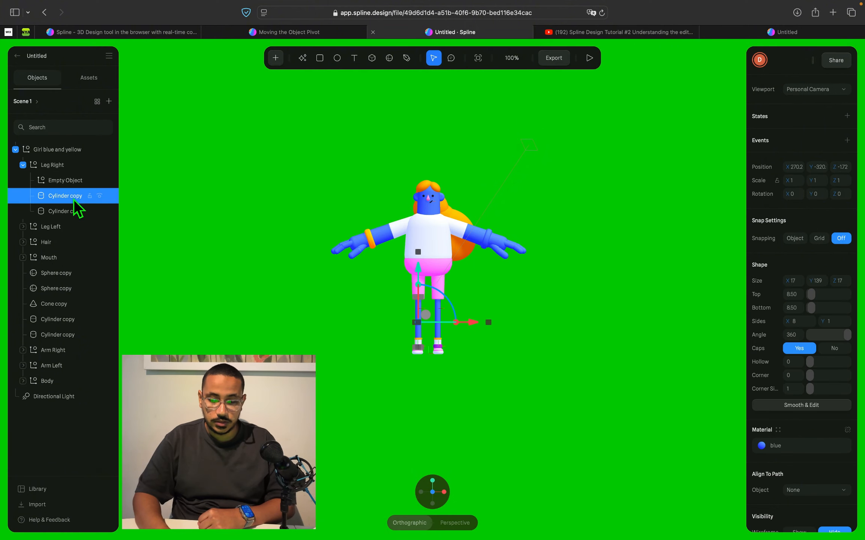
left_click(100, 196)
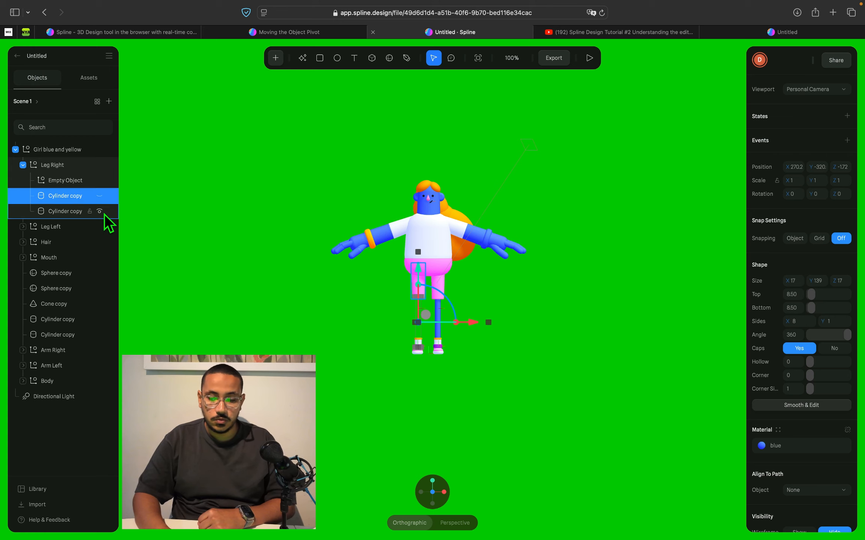
left_click(102, 212)
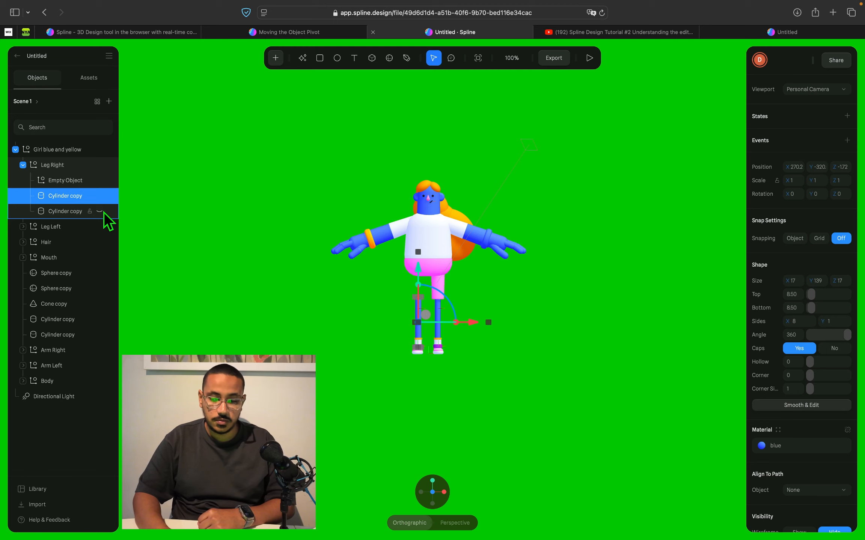
left_click(102, 212)
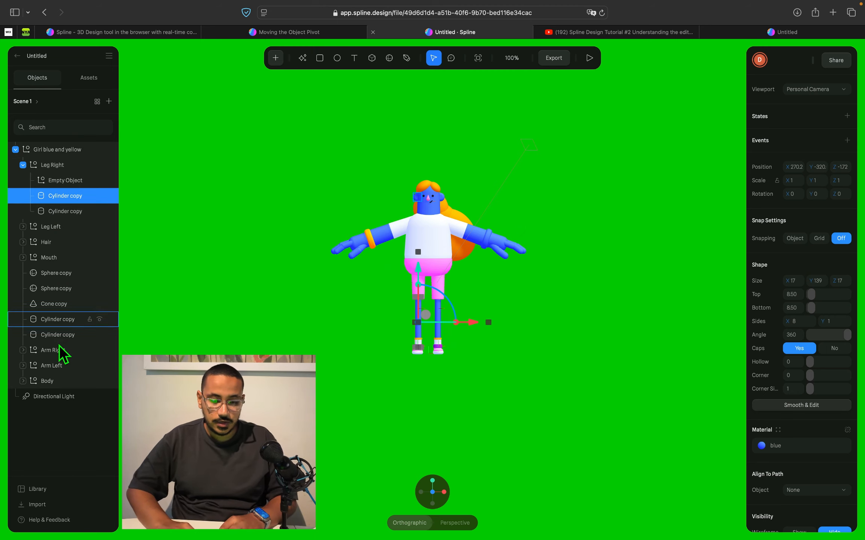
- Rotate the Arm Left group into a raised pose, about -101° on X and -68° on Y
left_click(69, 367)
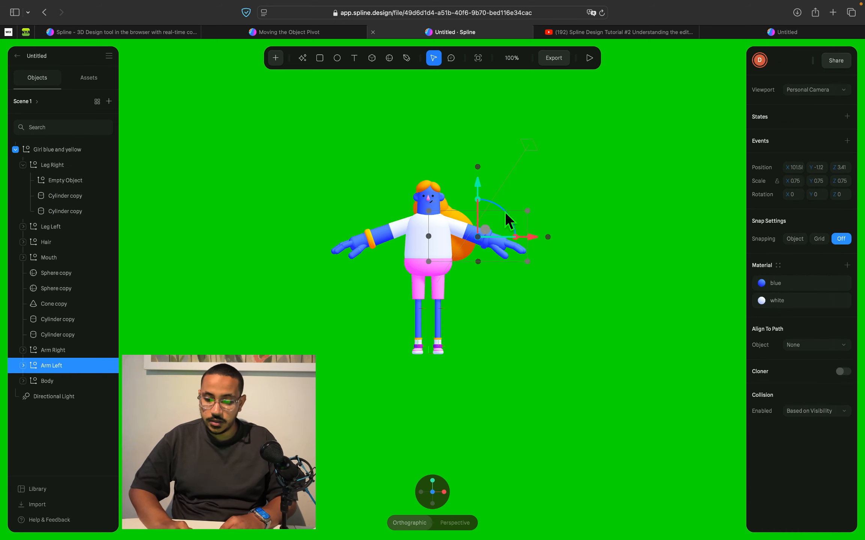
left_click_drag(481, 225, 478, 181)
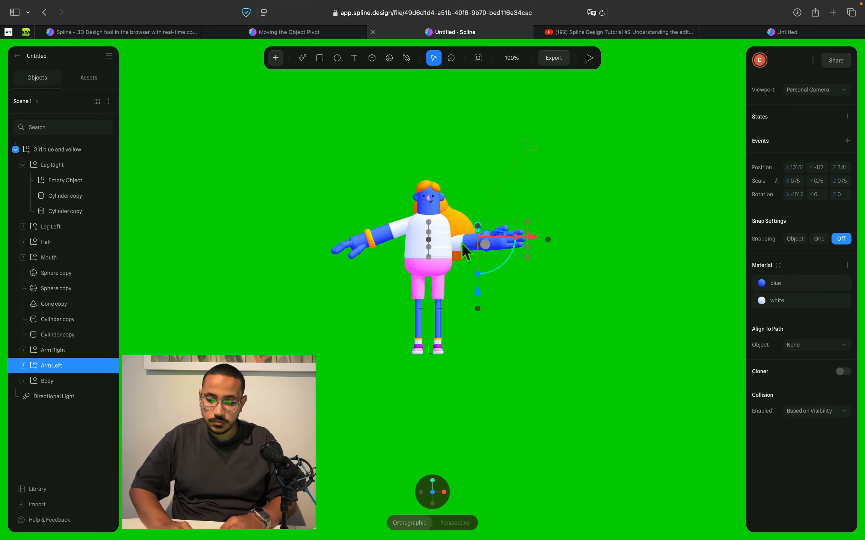
left_click_drag(467, 245, 493, 197)
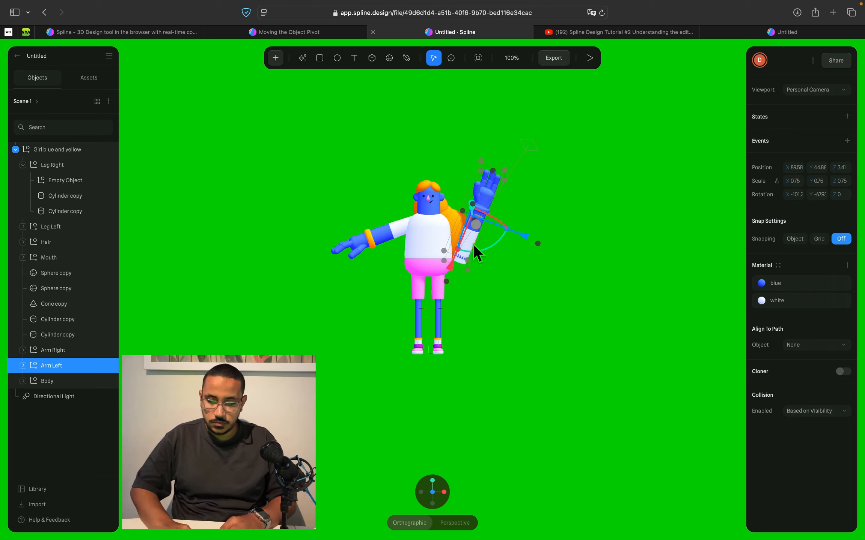
- Move the raised Arm Left group to the shoulder at about X 50, Y 95, and fine-tune its rotation to about X -97°, Y -67°, Z 4°
left_click_drag(473, 244, 455, 217)
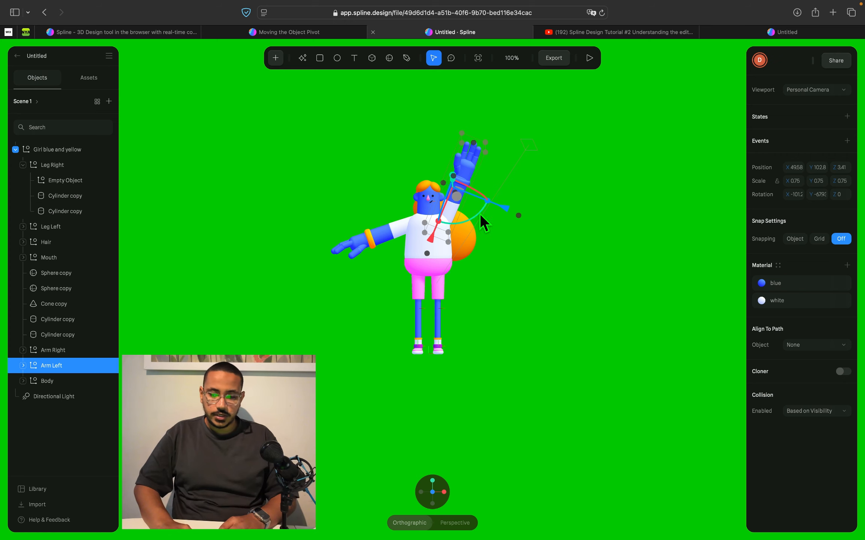
mouse_move(480, 213)
left_mouse_down()
mouse_move(481, 205)
mouse_move(481, 215)
left_mouse_up()
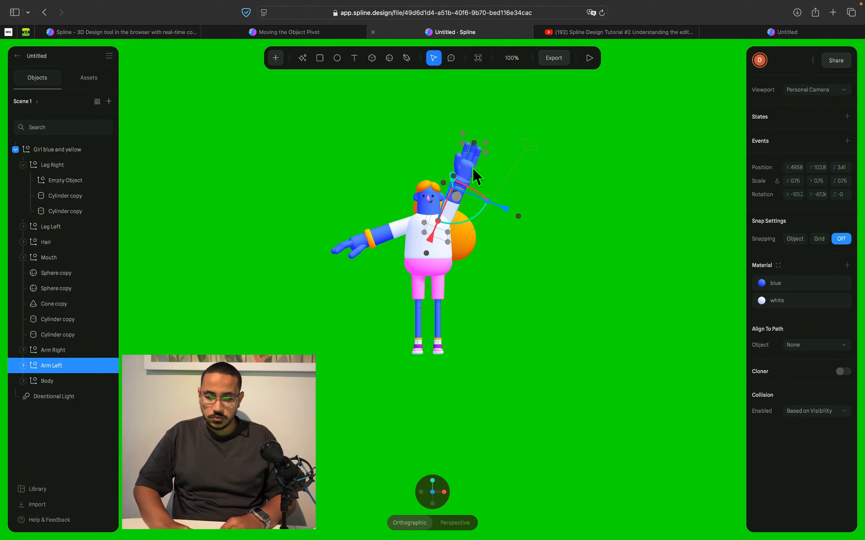
left_click_drag(476, 170, 471, 171)
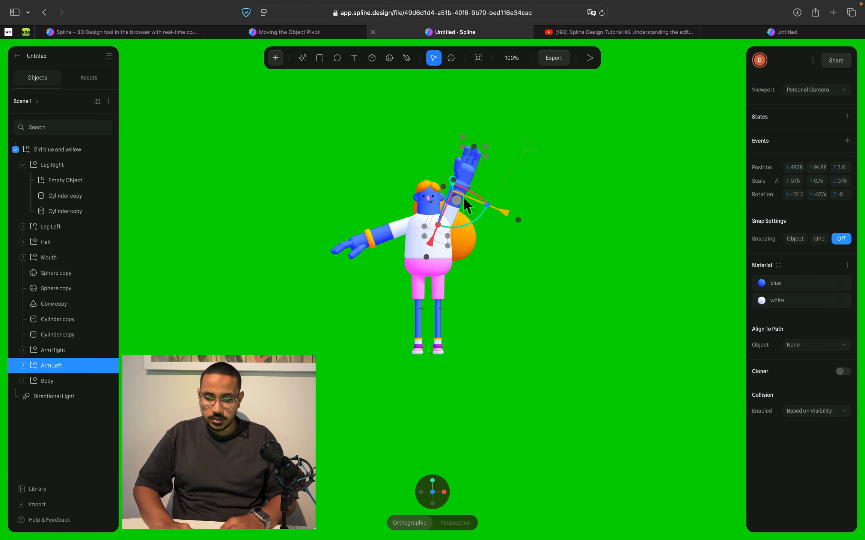
mouse_move(471, 192)
left_mouse_down()
mouse_move(485, 199)
mouse_move(481, 193)
left_mouse_up()
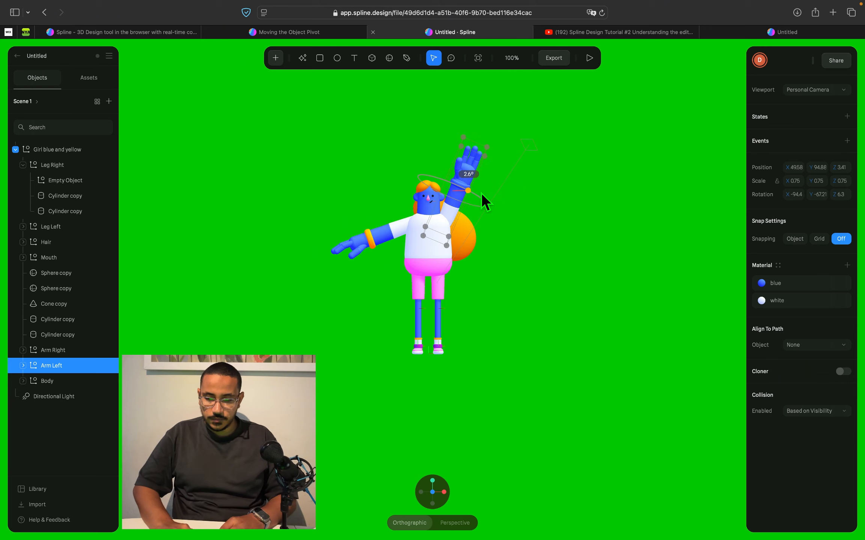
left_click(562, 222)
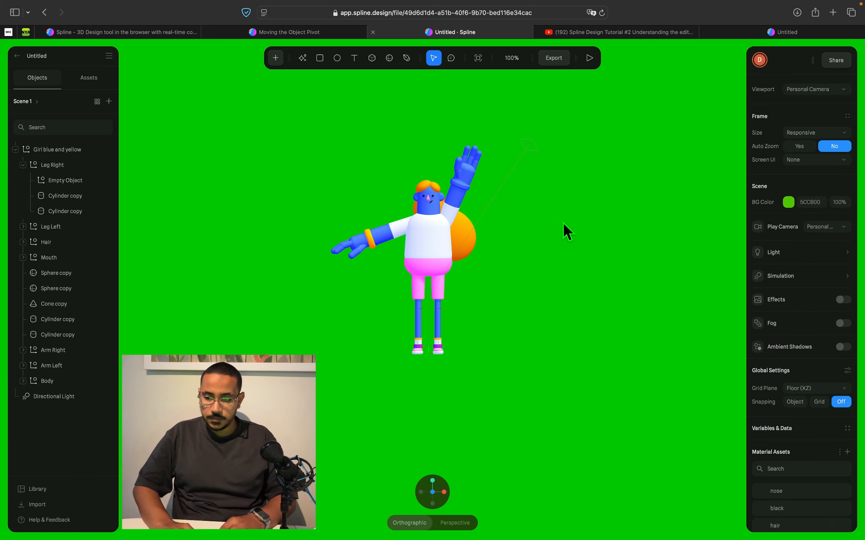
- Add a second state to the Arm Left group, check its Base State, and make the new State active
left_click(441, 255)
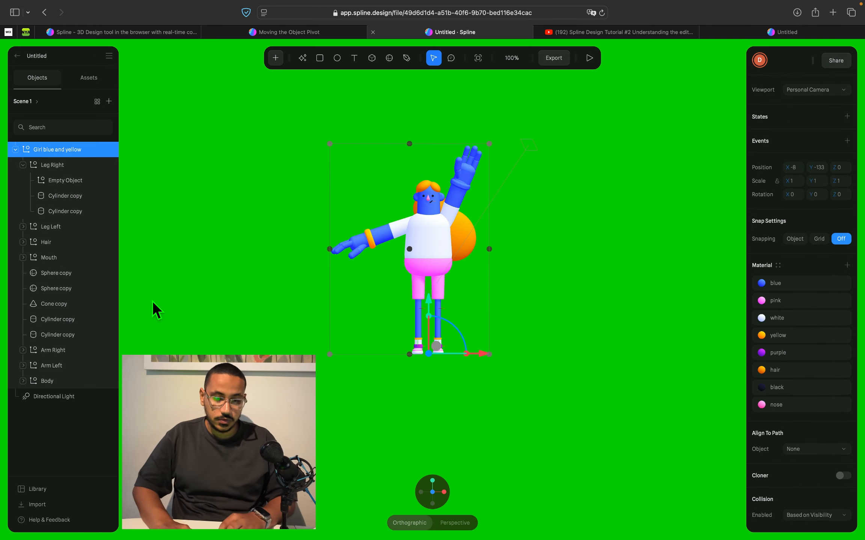
left_click(53, 366)
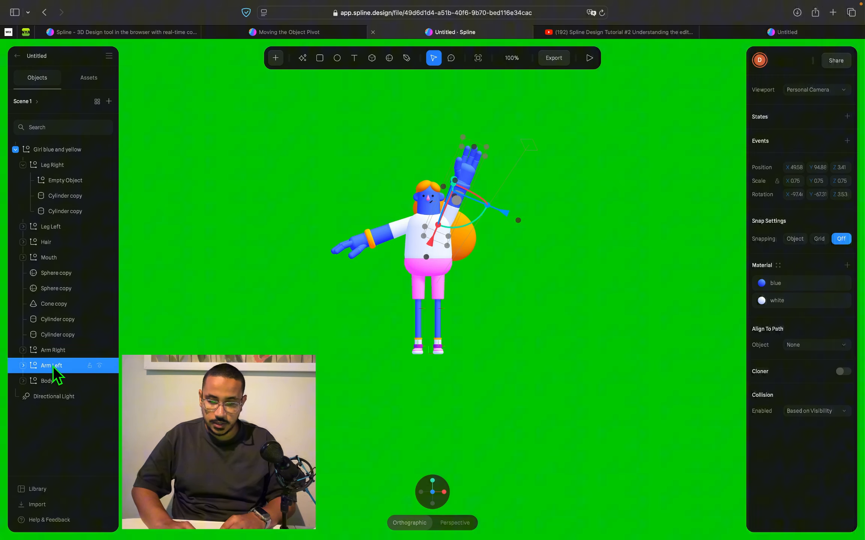
left_click(847, 117)
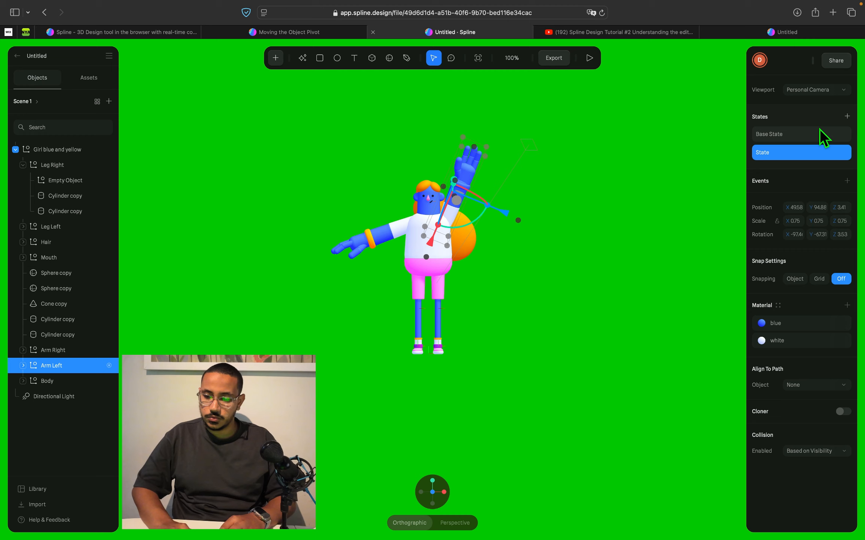
left_click(803, 140)
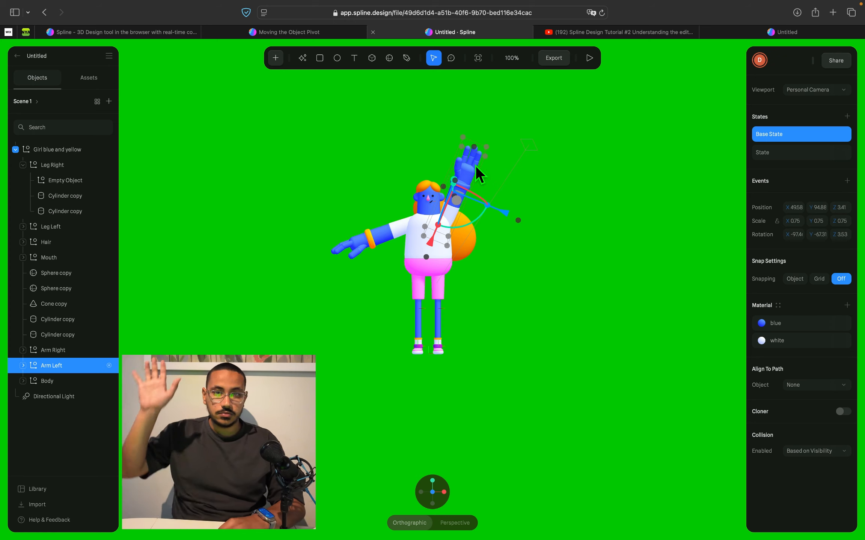
left_click(791, 154)
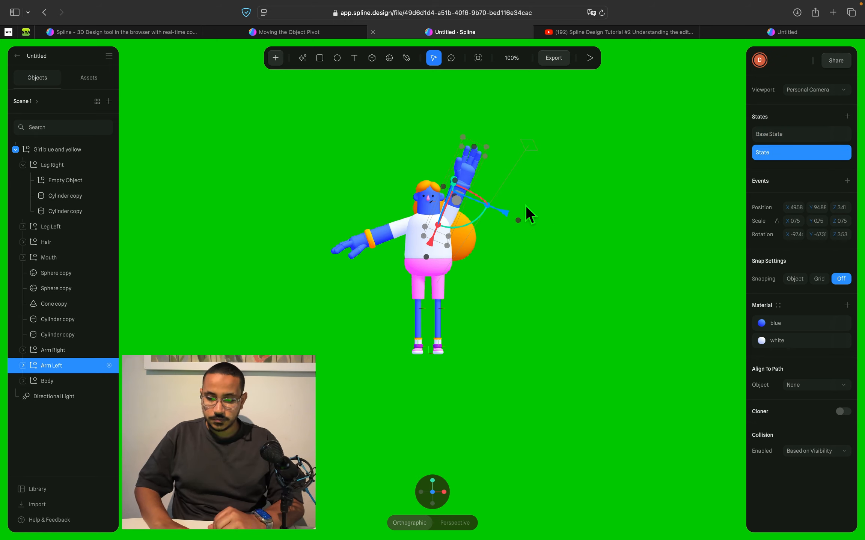
- In the new State, rotate Arm Left to about X -47°, Y -54°, Z 49°, and compare it with the Base State
left_click_drag(474, 194, 557, 221)
left_click_drag(602, 254, 617, 280)
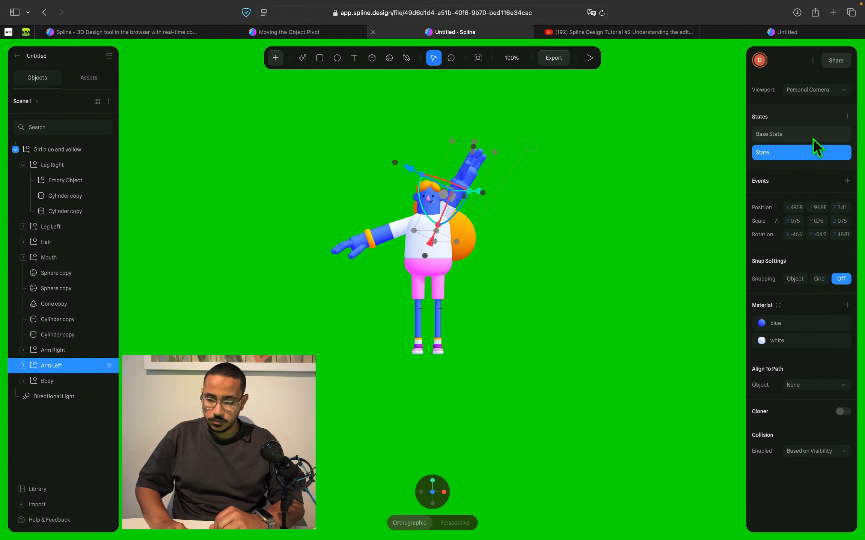
left_click(812, 139)
left_click(812, 152)
left_click(813, 138)
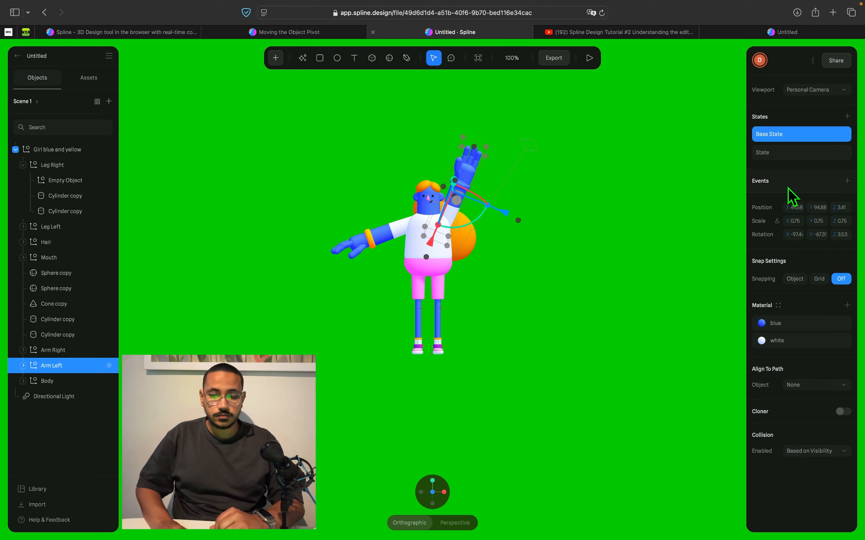
- Add a Start event to Arm Left with a Transition action going from Base State to State
left_click(846, 180)
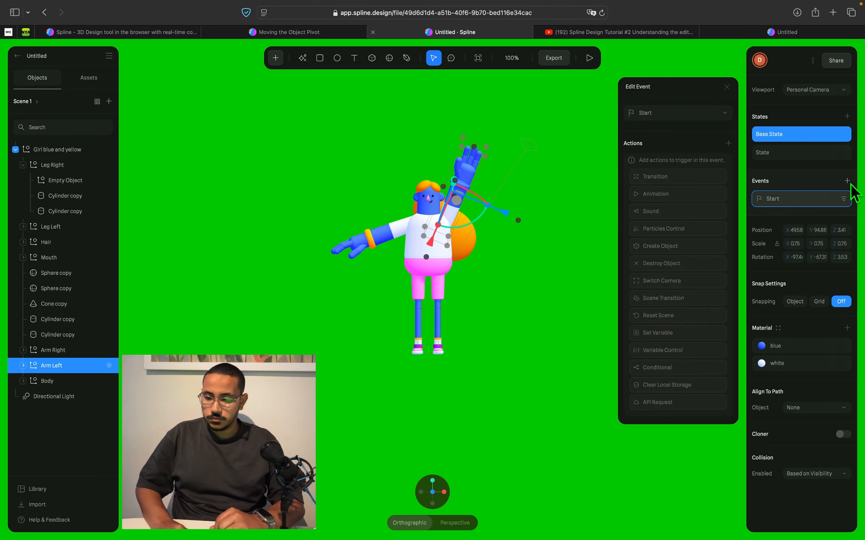
left_click(655, 177)
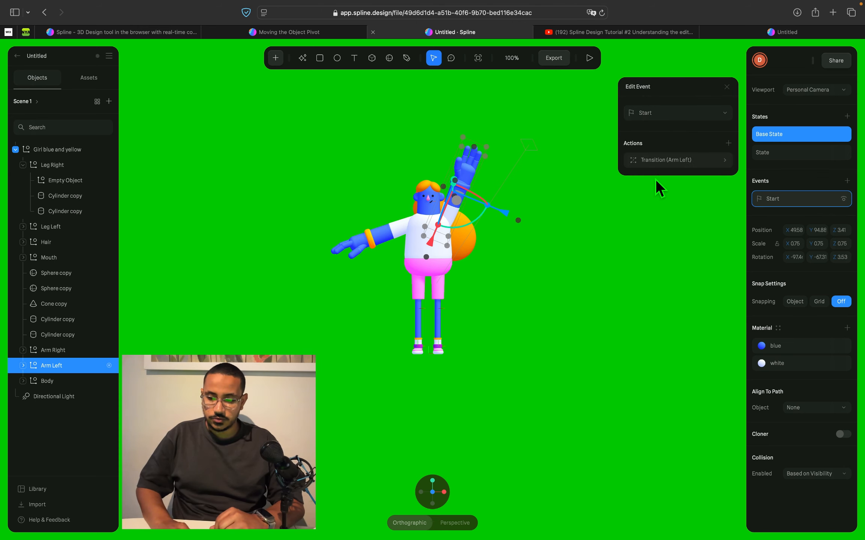
left_click(728, 162)
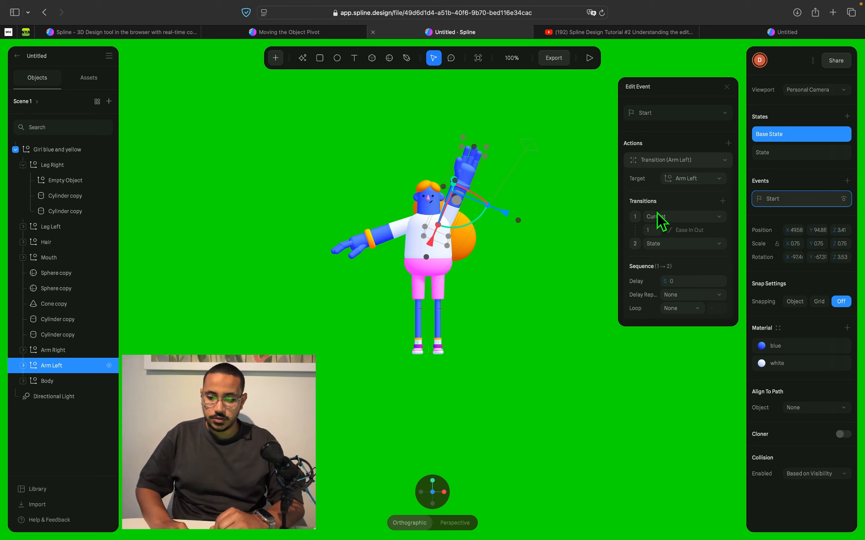
left_click(665, 218)
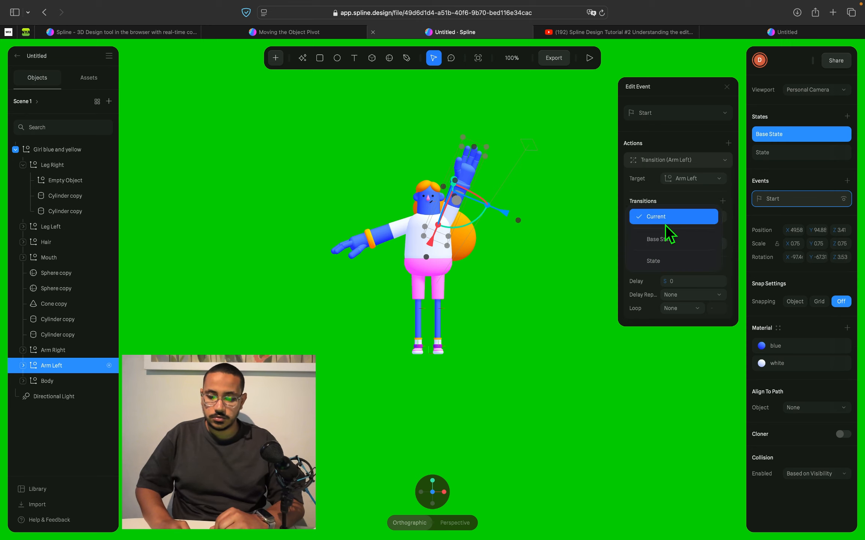
left_click(667, 239)
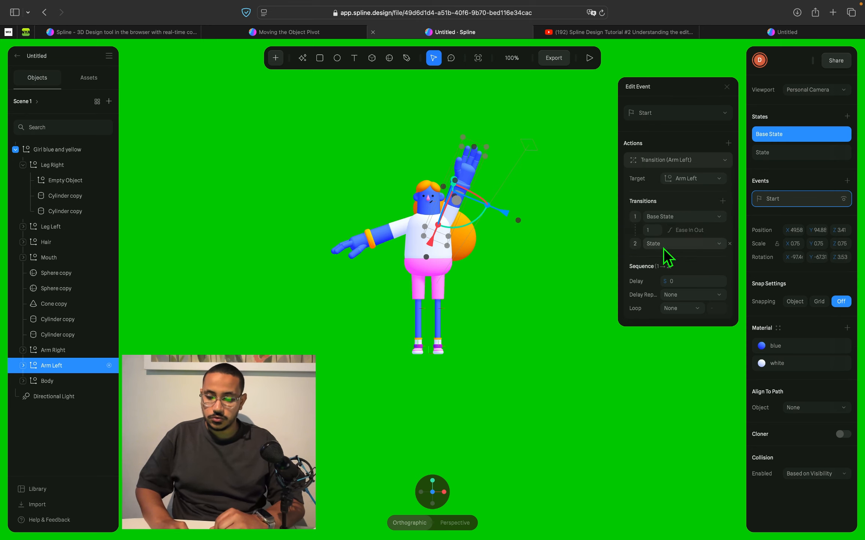
left_click(664, 246)
left_click(666, 246)
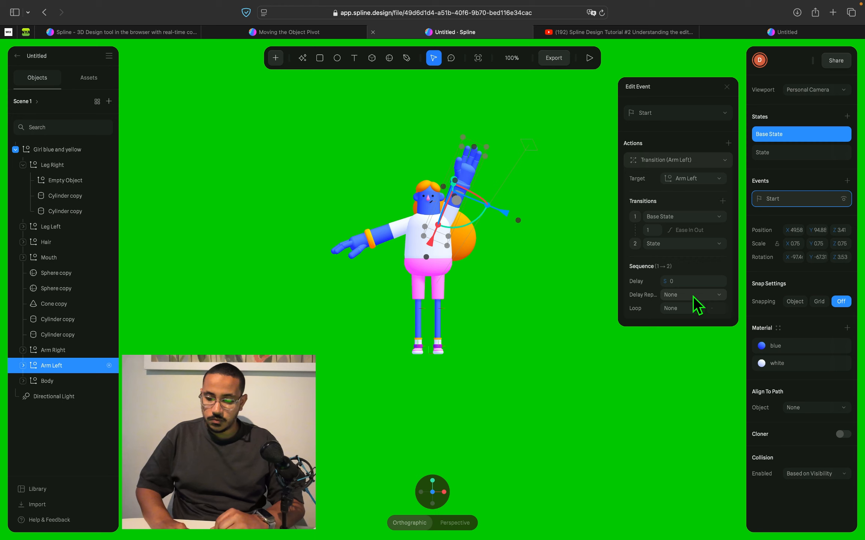
- Set the Arm Left transition's delay to 2, loop to Infinite and cycle to Ping Pong, and preview the waving animation
left_click(693, 283)
type("2")
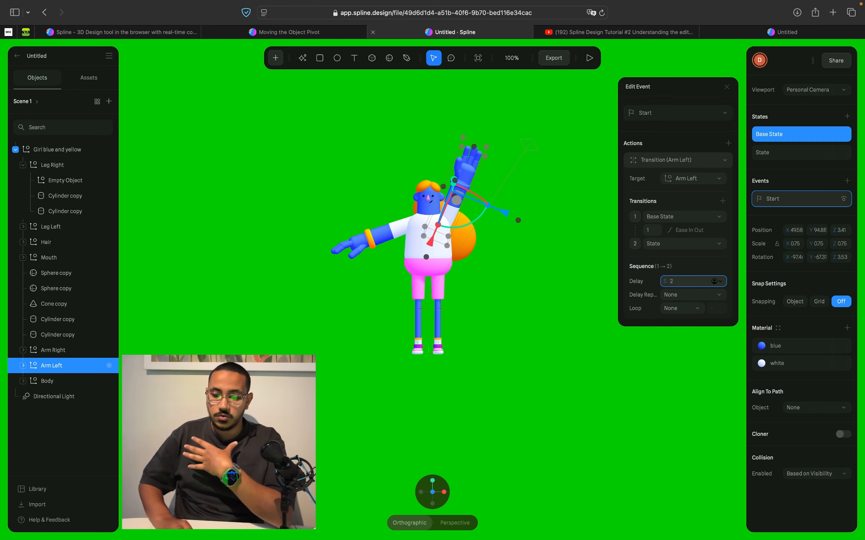
left_click(681, 311)
left_click(675, 336)
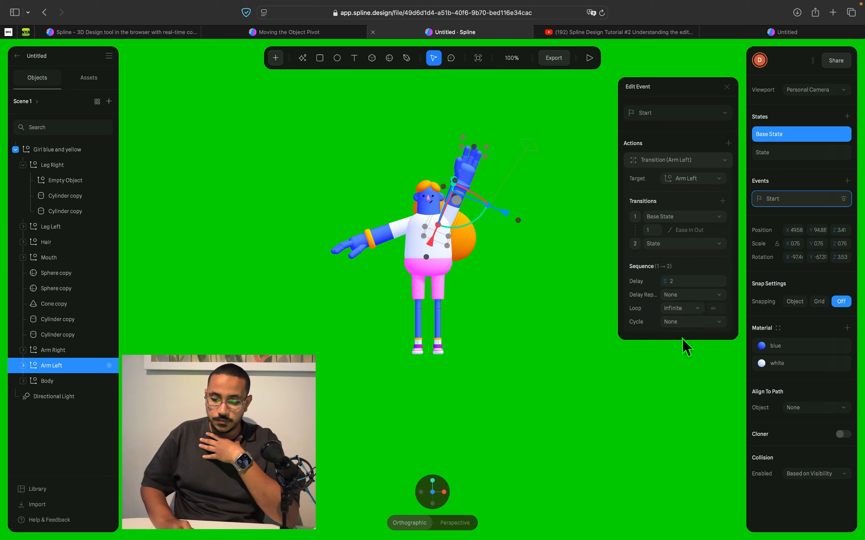
left_click(694, 323)
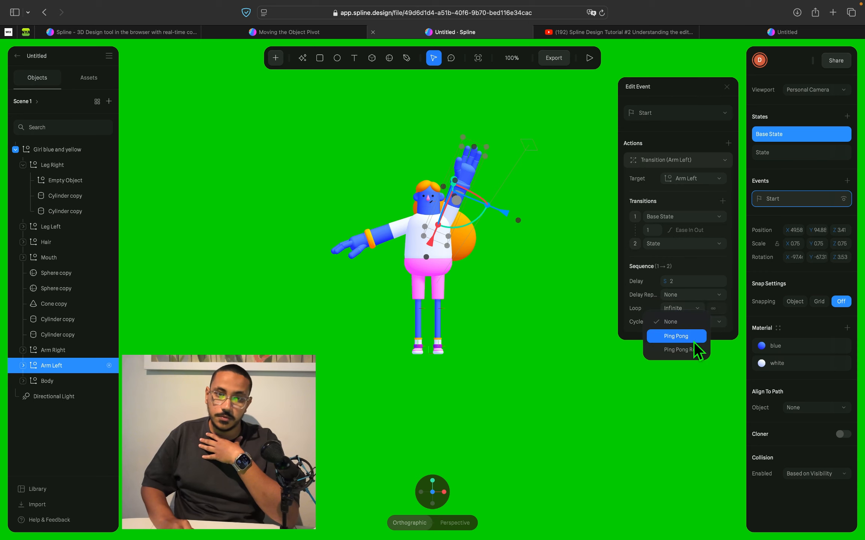
left_click(694, 339)
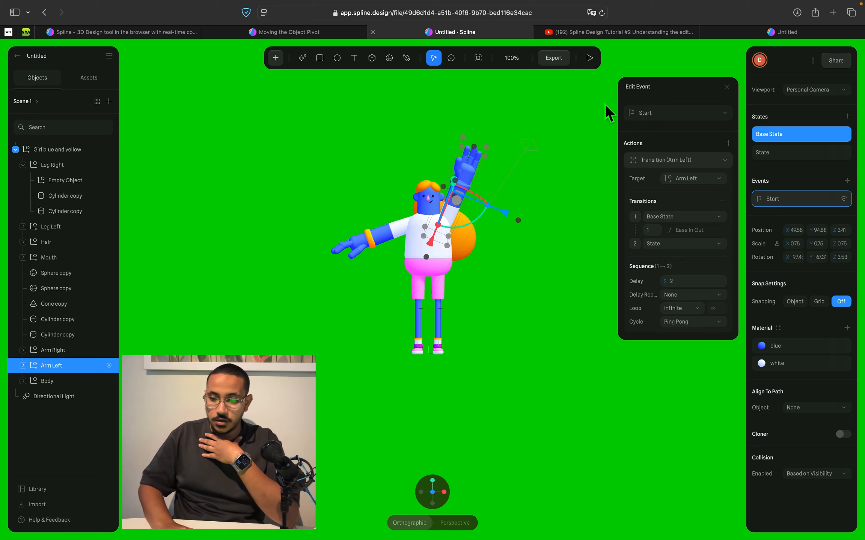
left_click(592, 60)
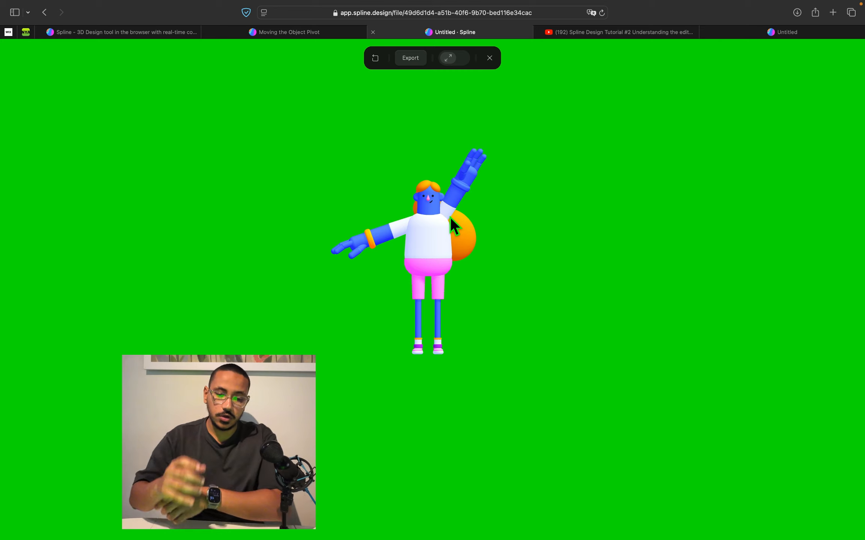
left_click(491, 60)
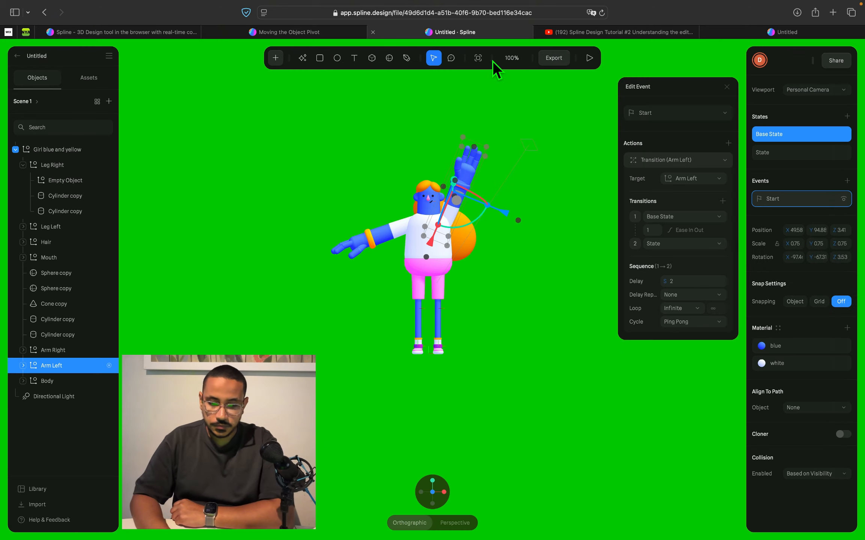
- Expand the Arm Left group to examine the cylinders it contains, and collapse it again
left_click(24, 367)
scroll(58, 393, "down", 5)
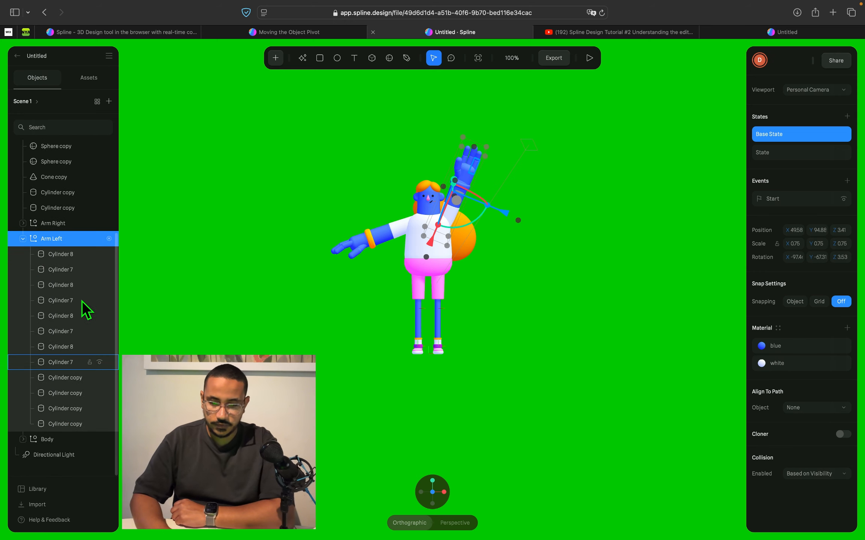
left_click(23, 239)
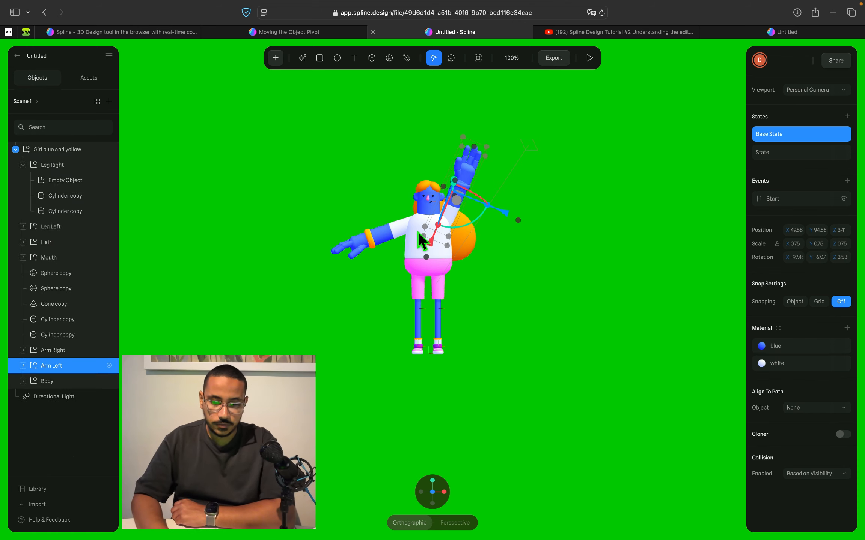
- Rotate the Arm Right group slightly, to about -5° on Z, and deselect it
left_click(394, 233)
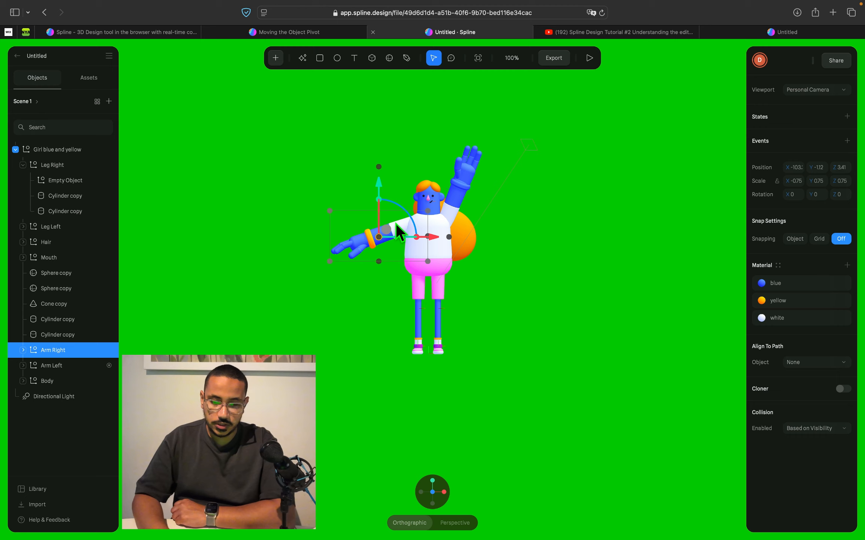
left_click_drag(400, 206, 413, 191)
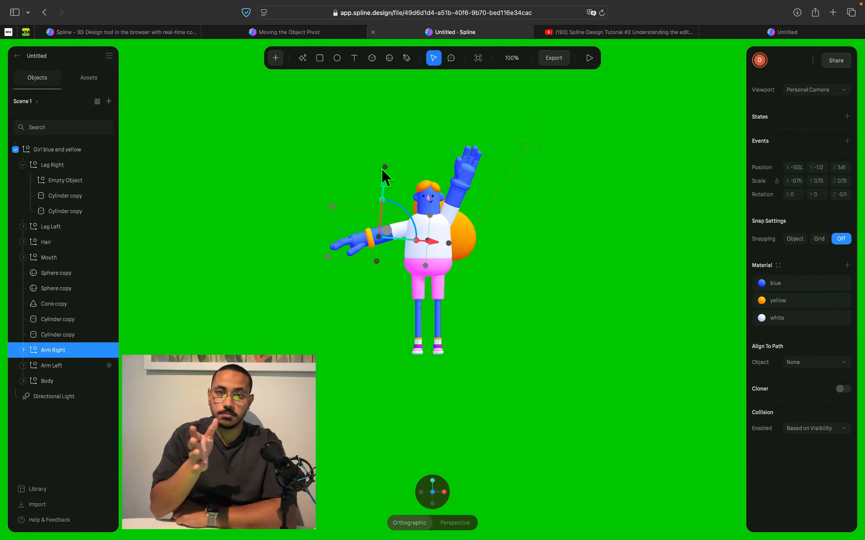
left_click(387, 129)
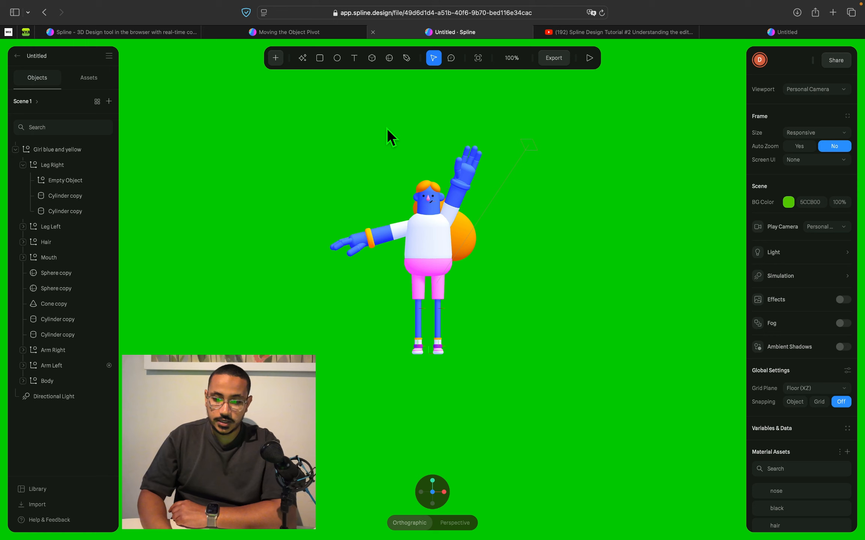
- Delete the Girl blue and yellow character from the scene and search the object library for "truck"
left_click(439, 204)
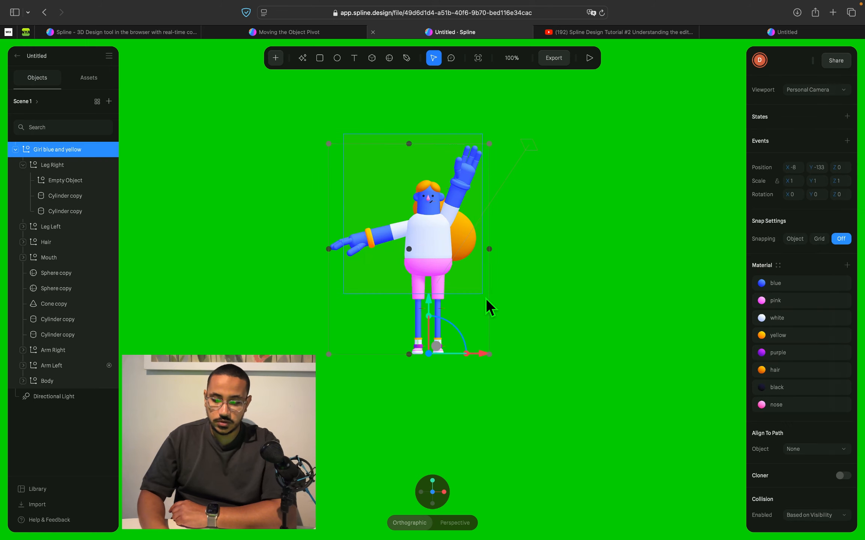
key("Delete")
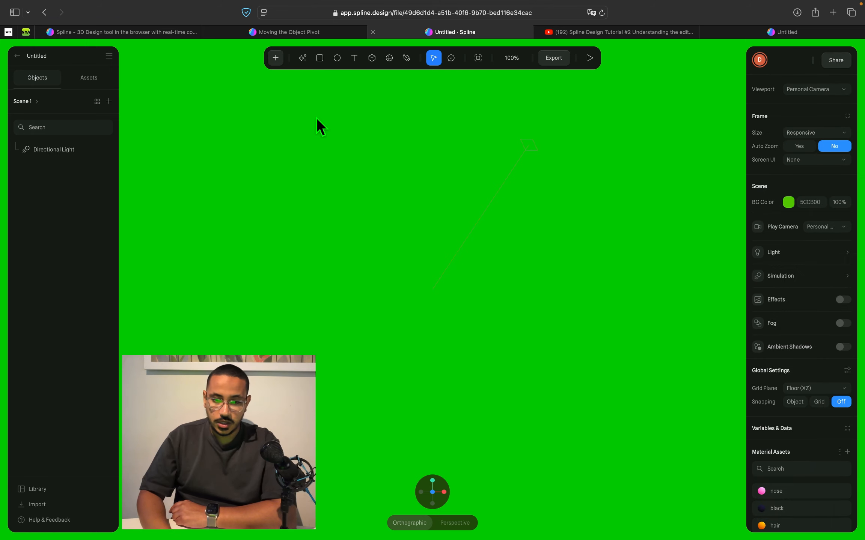
left_click(278, 58)
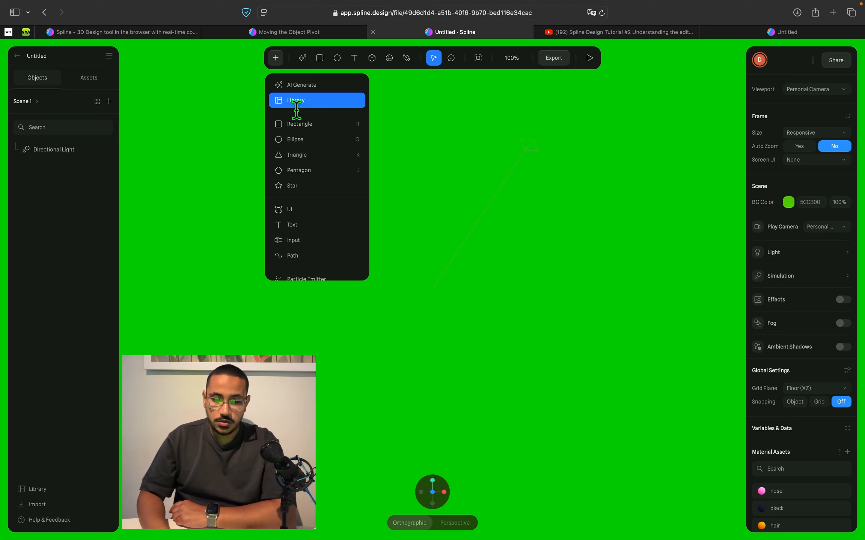
left_click(312, 104)
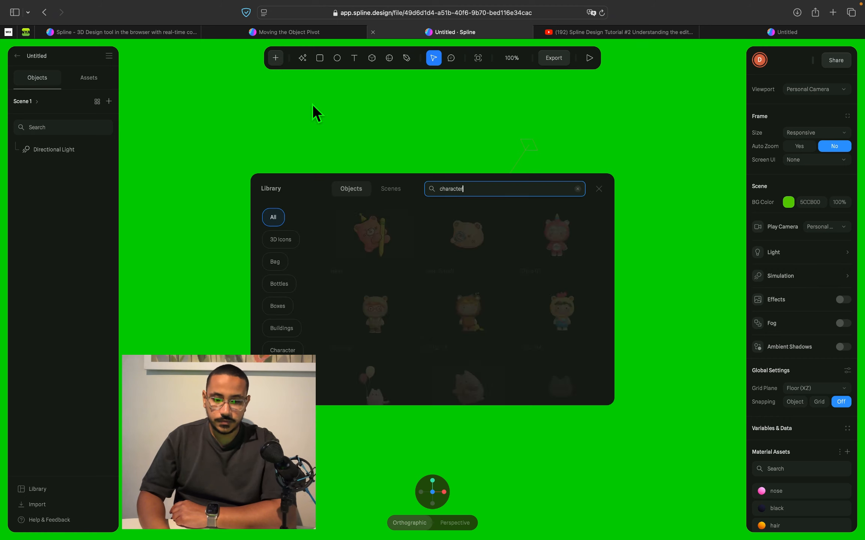
key("BackSpace")
key("BackSpace")
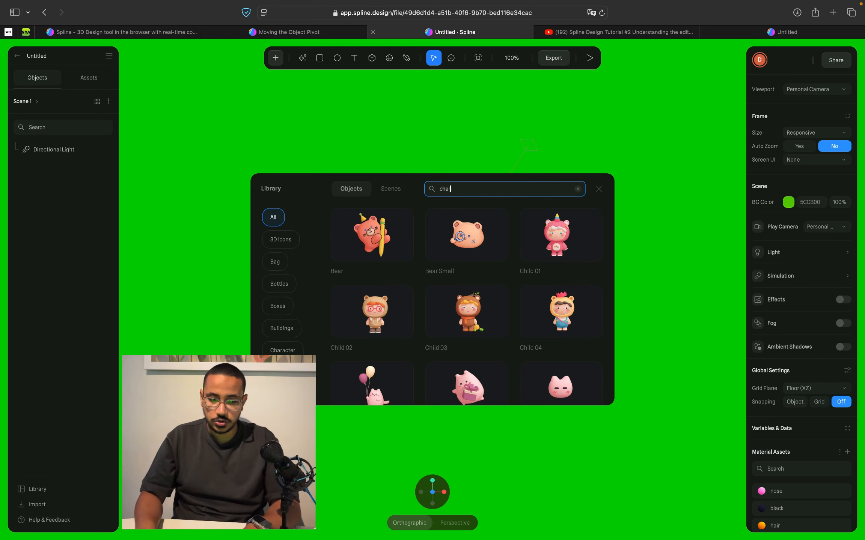
key("BackSpace")
key("BackSpace")
key("BackSpace")
key("BackSpace")
type("tru")
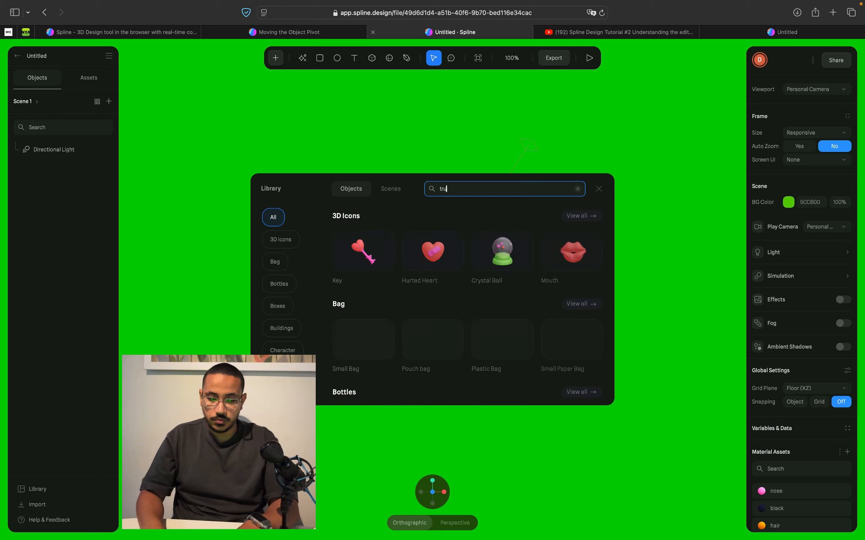
type("ck")
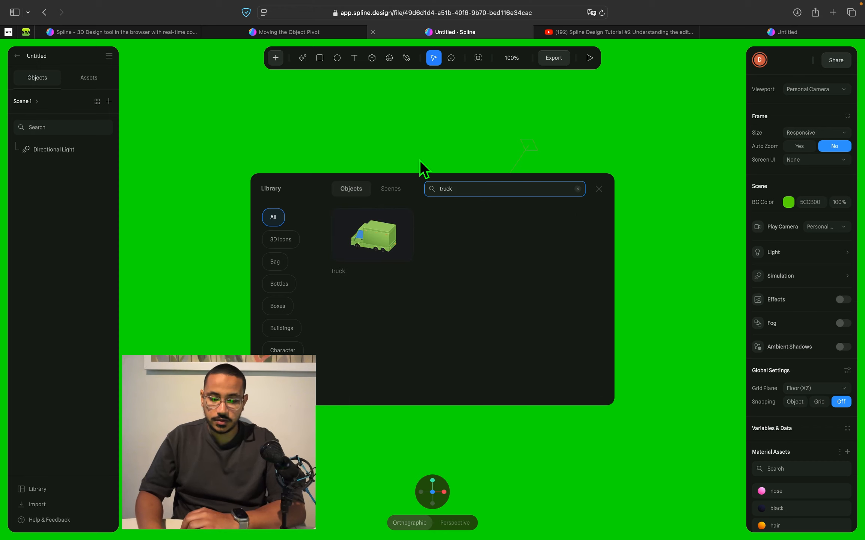
- Add the Truck library object to the scene and move it to about X -387, Y 159
left_click_drag(383, 232, 248, 230)
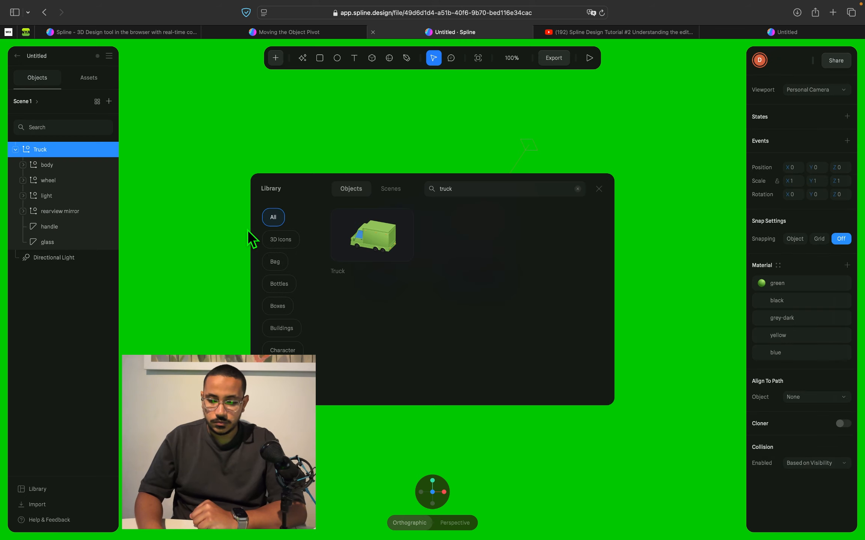
left_click(601, 189)
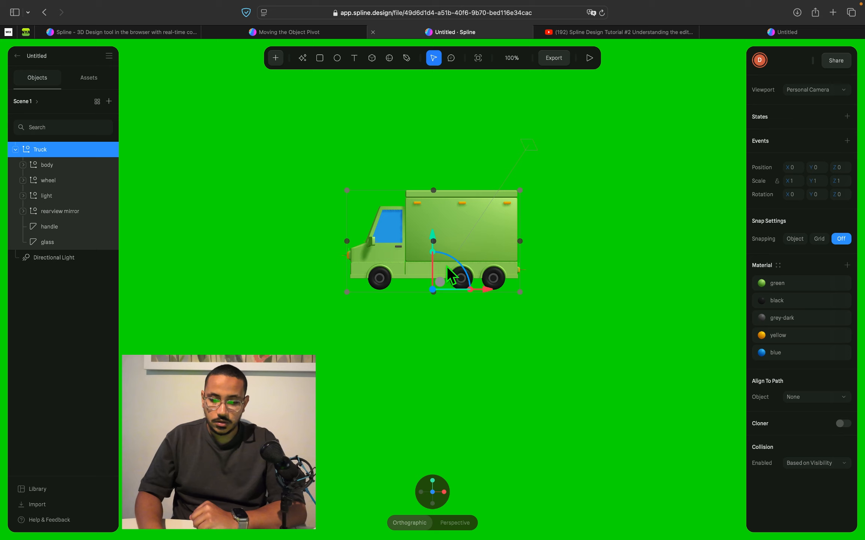
left_click_drag(432, 222, 265, 194)
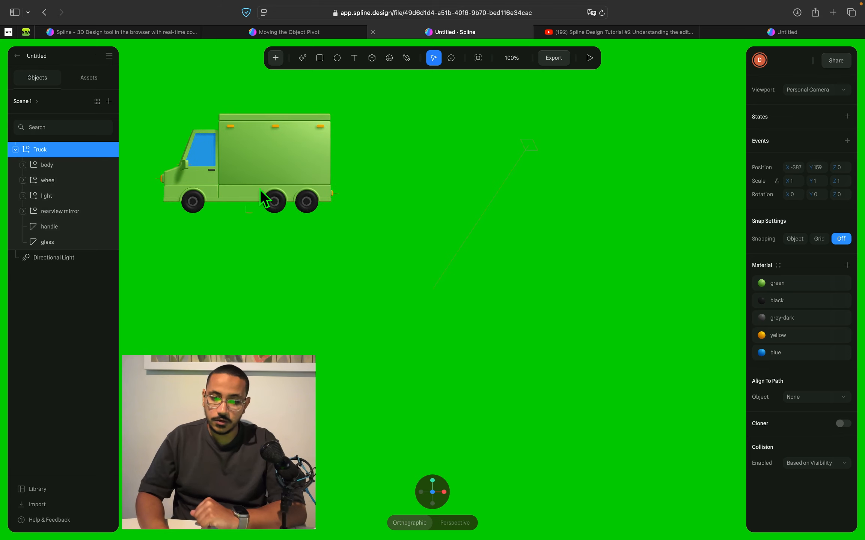
- Draw an open, winding path about 1054 by 648 from below the truck, around the scene's right side, back toward the centre and up to the right
left_click(277, 58)
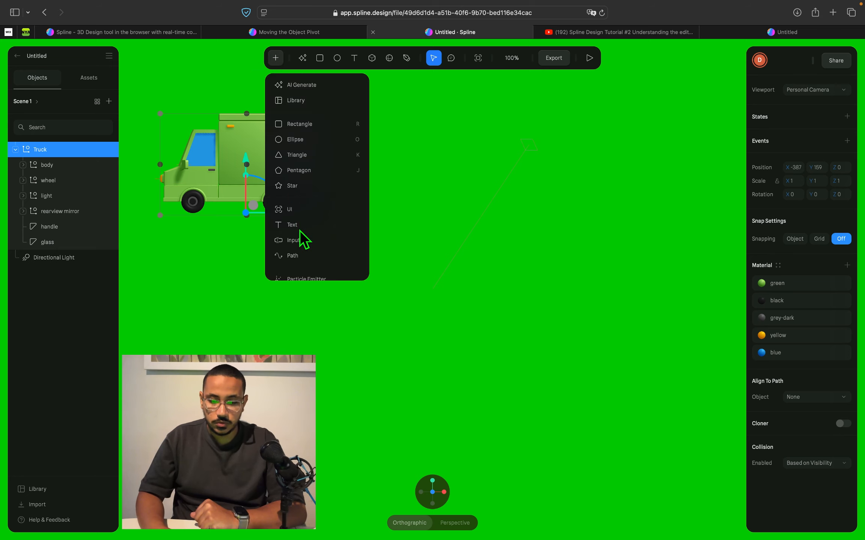
left_click(299, 255)
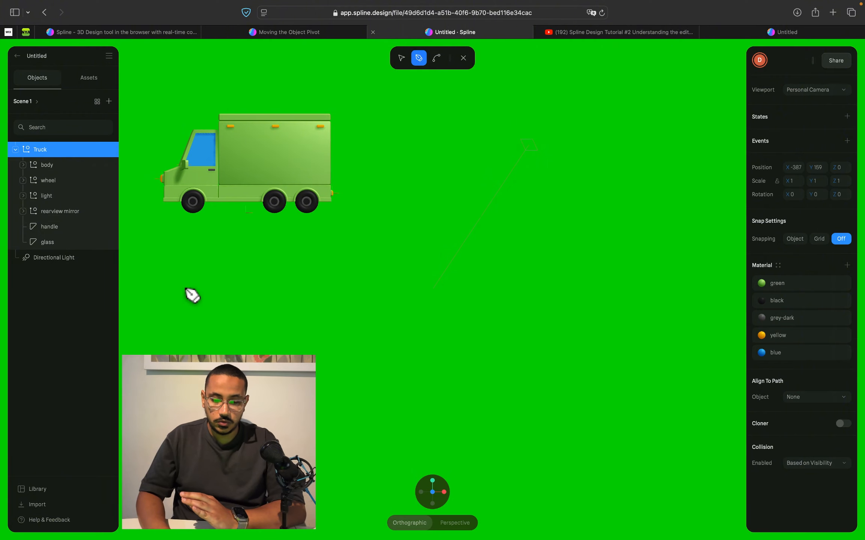
left_click(175, 277)
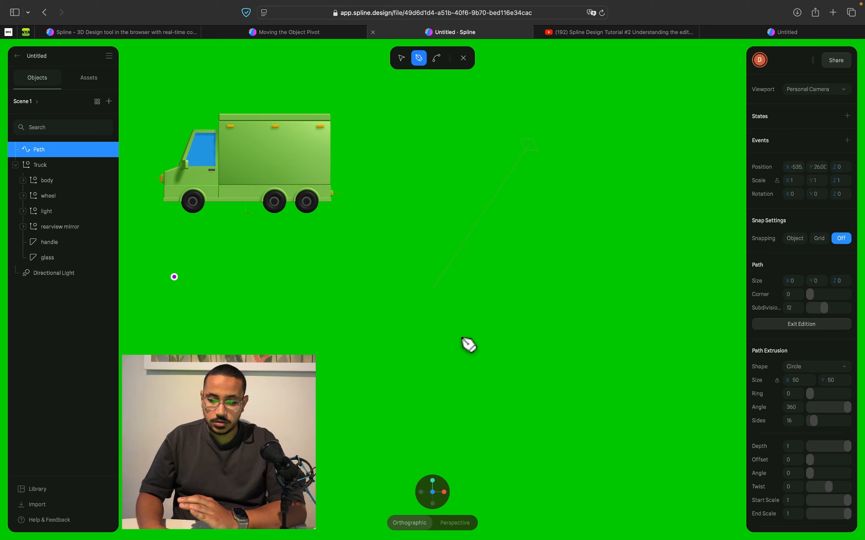
left_click(209, 352)
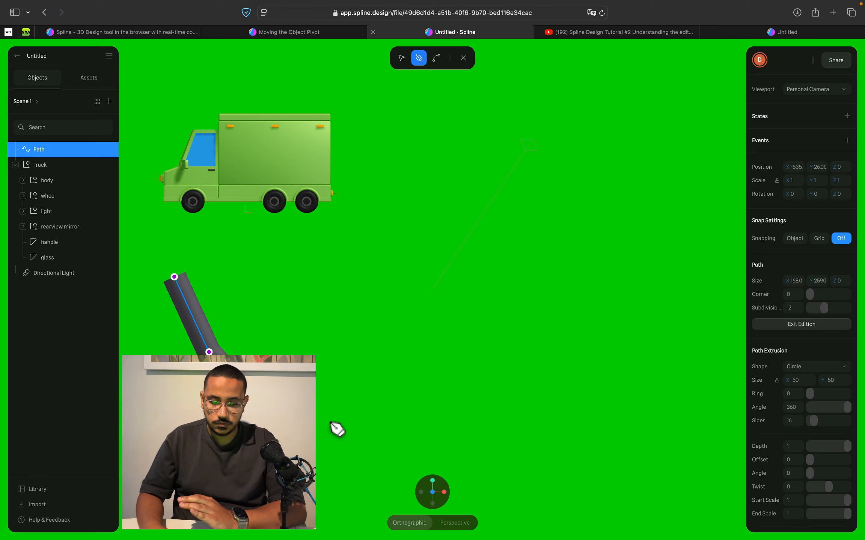
left_click(415, 409)
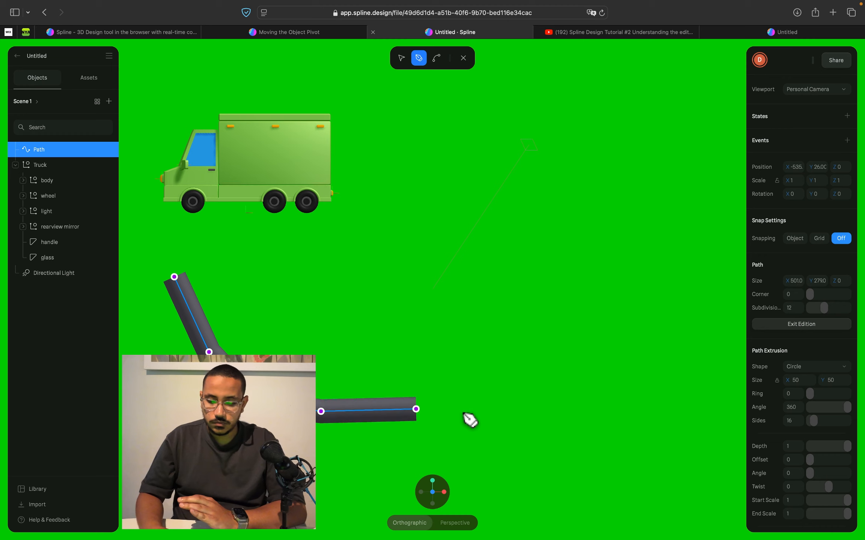
left_click(683, 400)
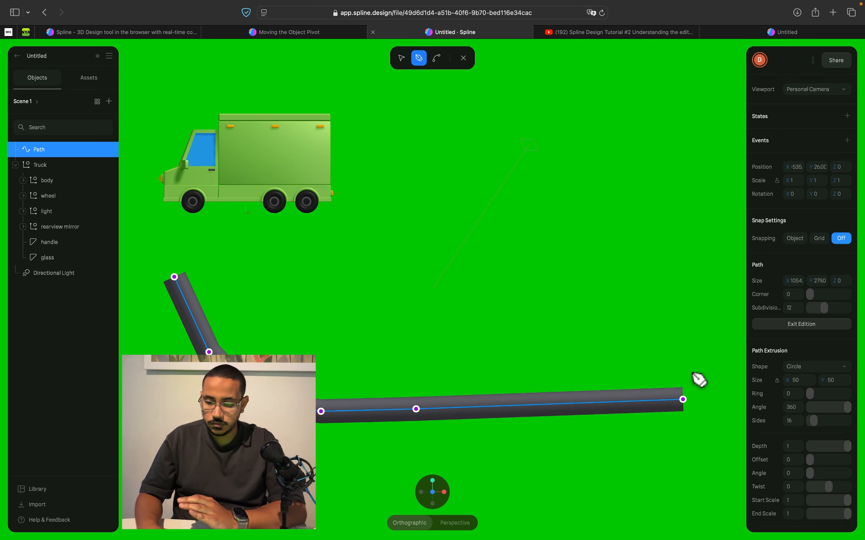
left_click(670, 275)
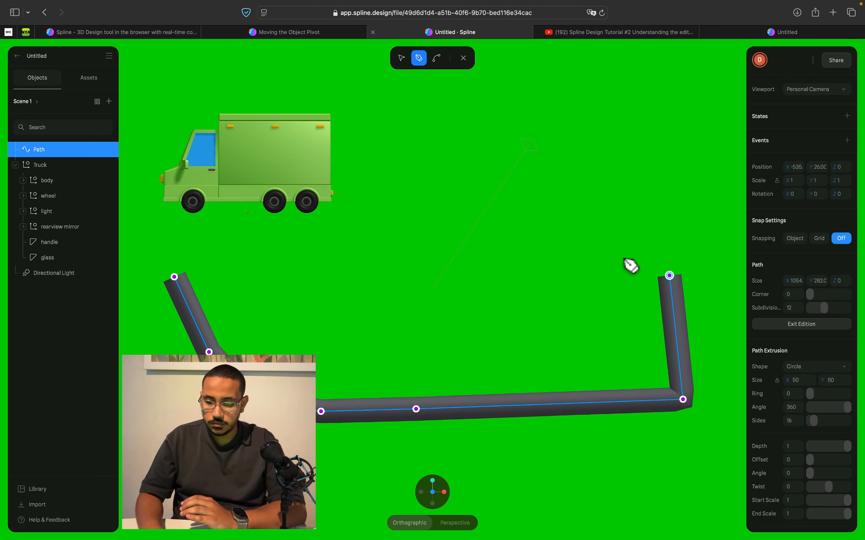
left_click(606, 240)
left_click(533, 232)
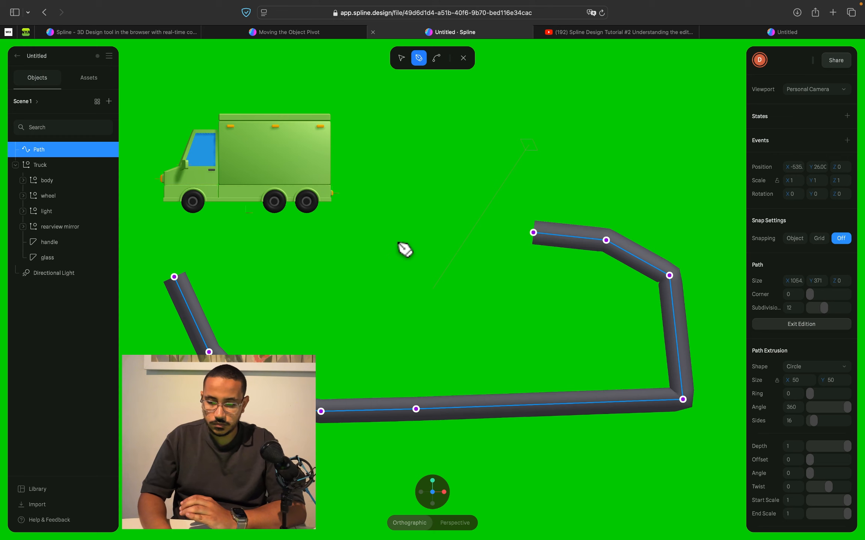
left_click(365, 239)
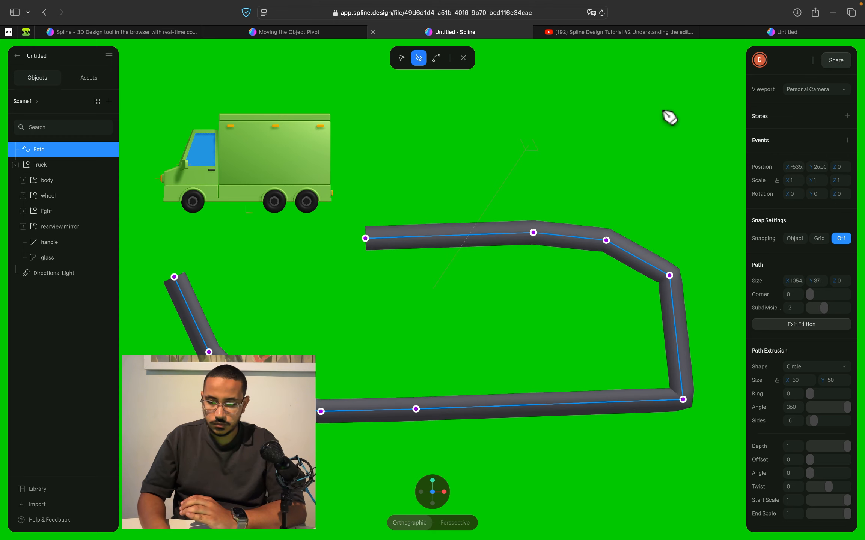
left_click(649, 99)
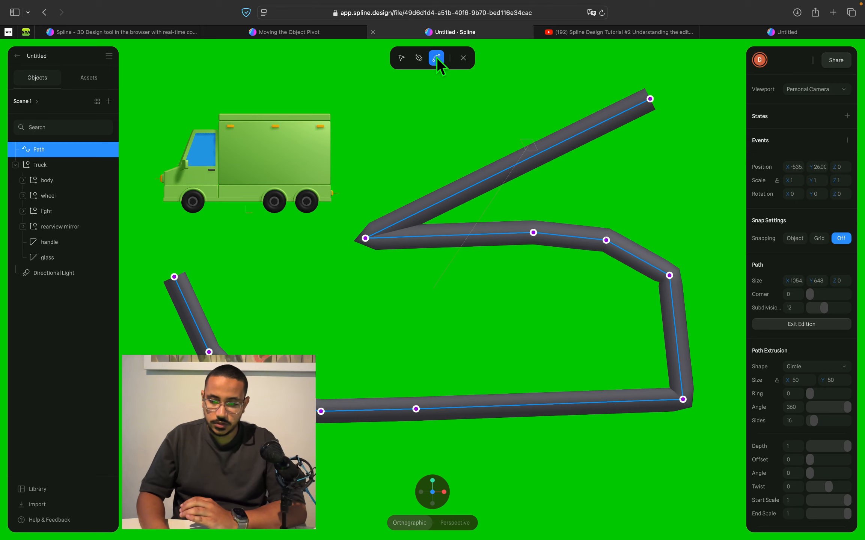
- Curve four of the path's corner points, including the two main right-hand and central turns, and finish editing the path
left_click_drag(365, 240, 370, 138)
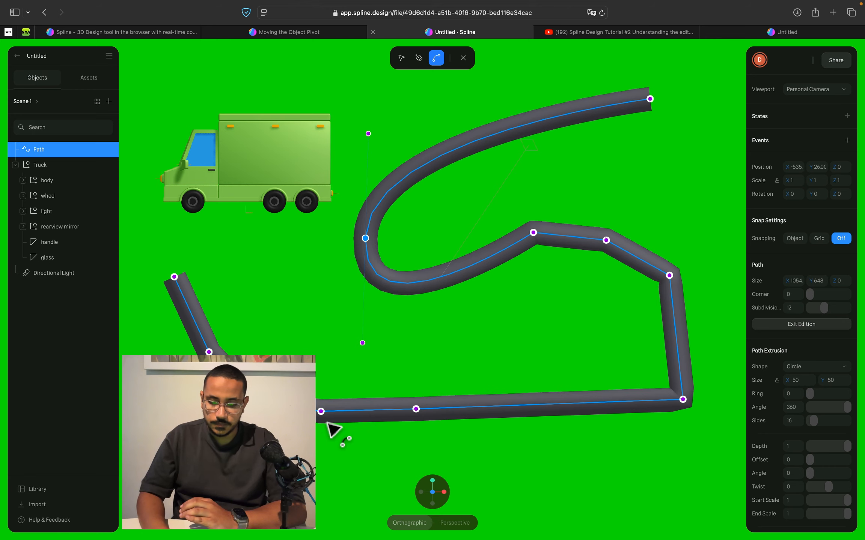
left_click_drag(321, 413, 363, 370)
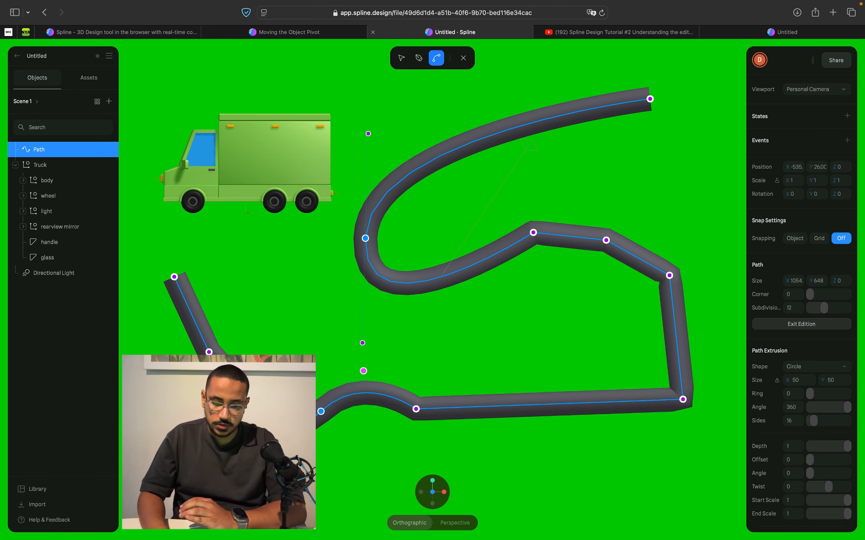
left_click_drag(209, 351, 240, 338)
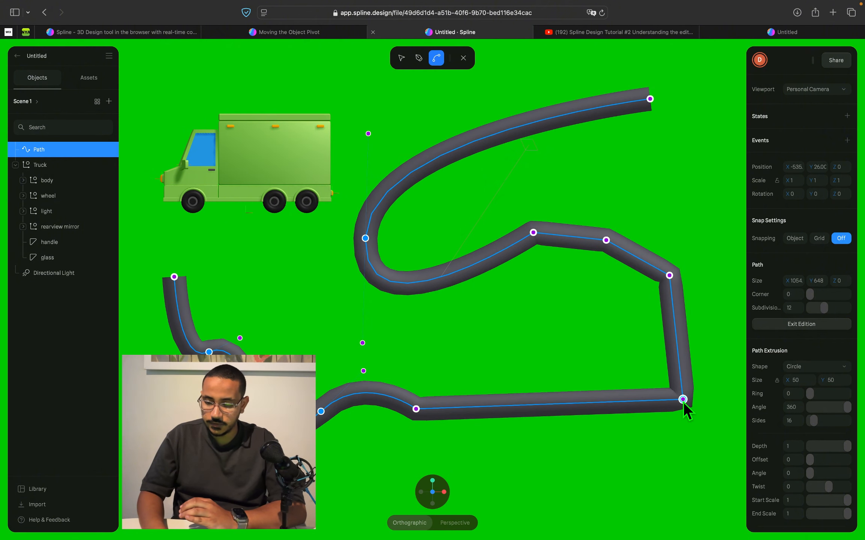
left_click_drag(682, 399, 735, 407)
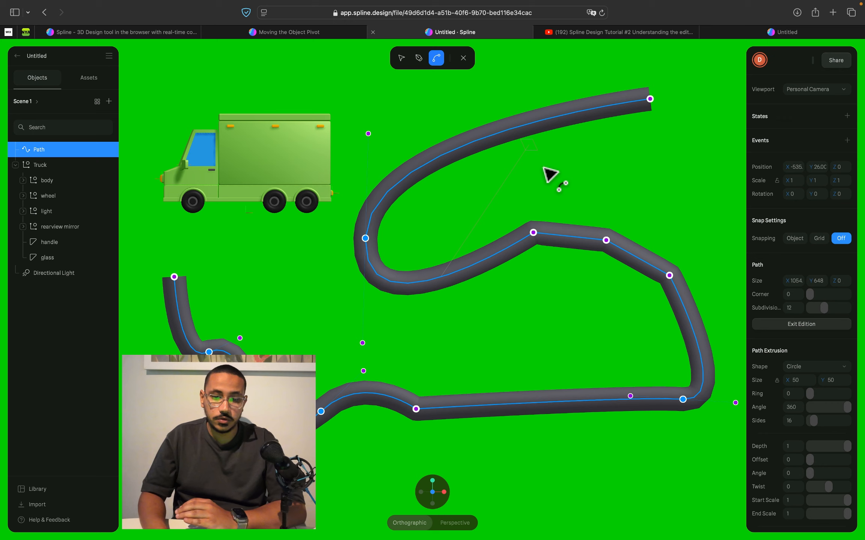
left_click(463, 58)
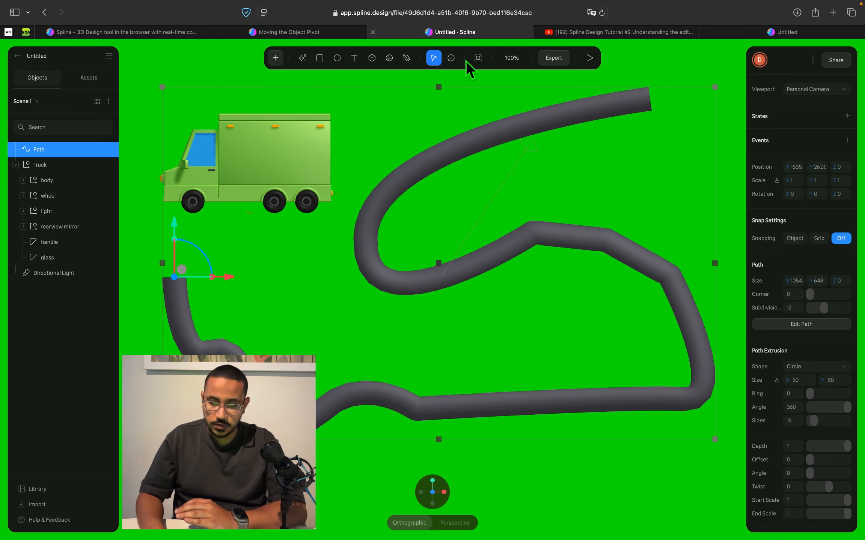
- Align the Truck group to the Path object and compare the World orientation with the Tangential one
left_click(260, 168)
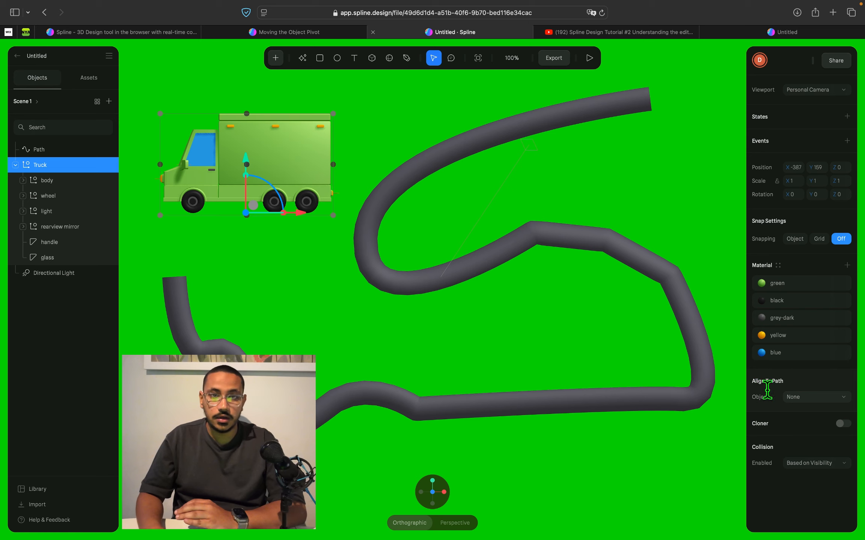
left_click(816, 400)
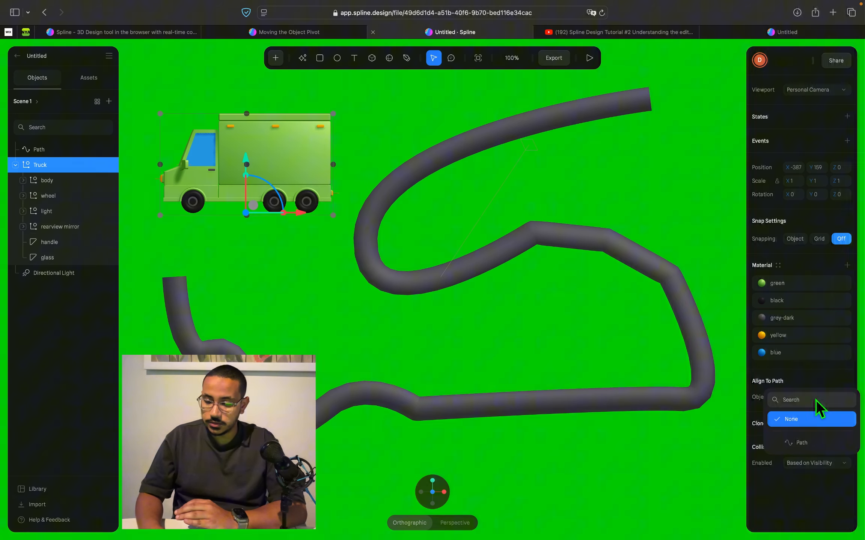
left_click(808, 445)
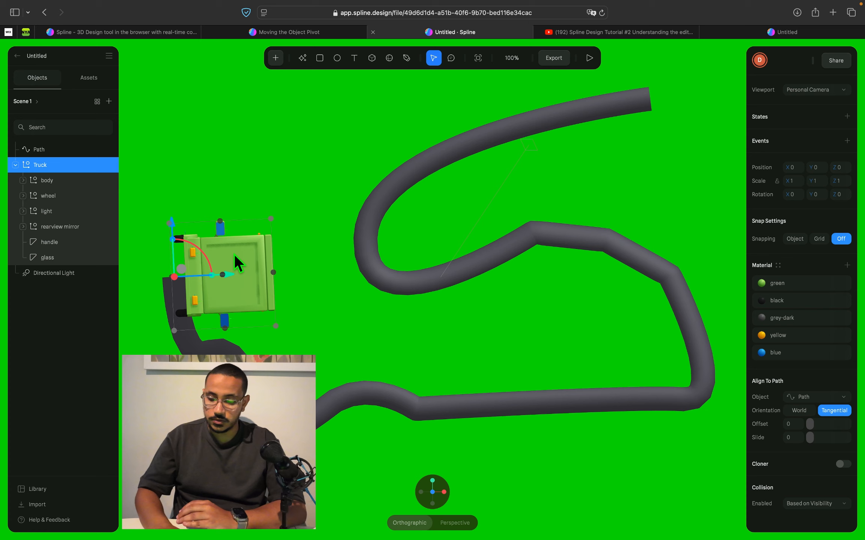
left_click(799, 410)
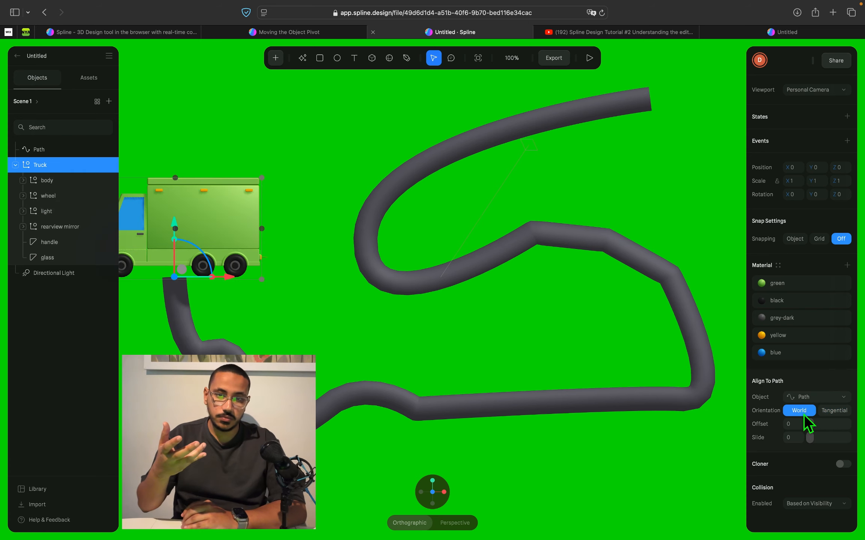
left_click(839, 414)
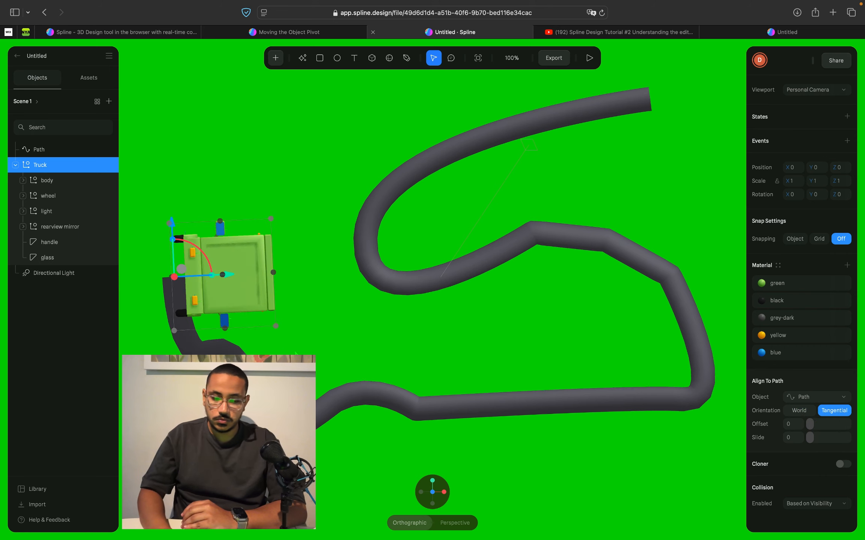
- Try rotating the tangentially oriented truck to about 93.4° on Y and sliding it along the path
left_click_drag(175, 253, 70, 231)
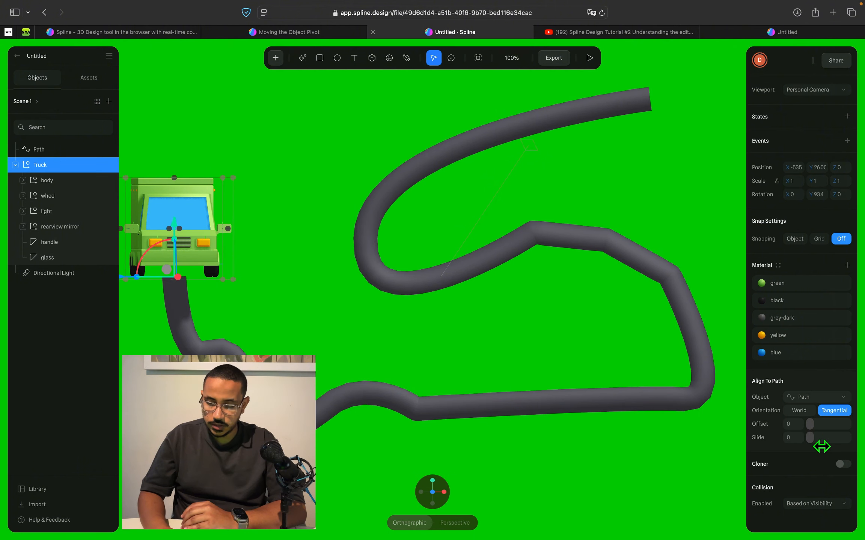
left_click_drag(822, 446, 799, 438)
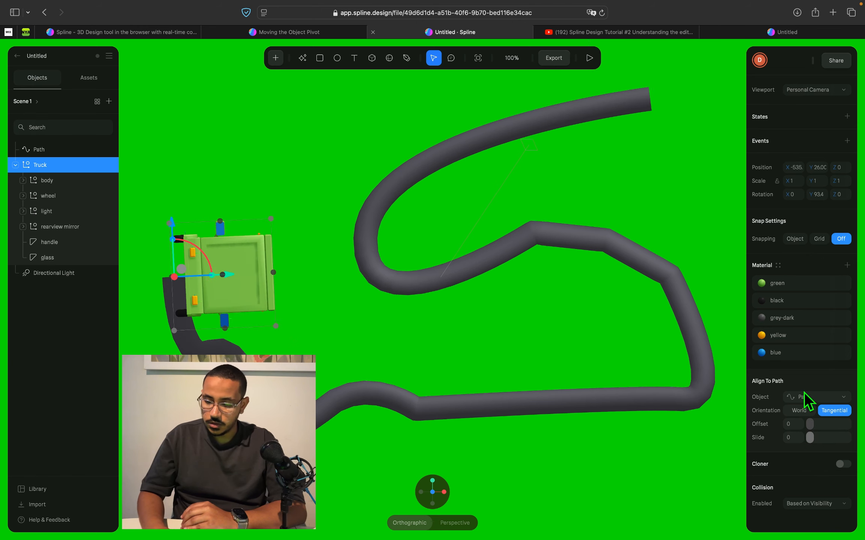
- Set the truck's path orientation to World, rotate it to about 86.9° on Y, and test sliding it along the path
left_click(802, 414)
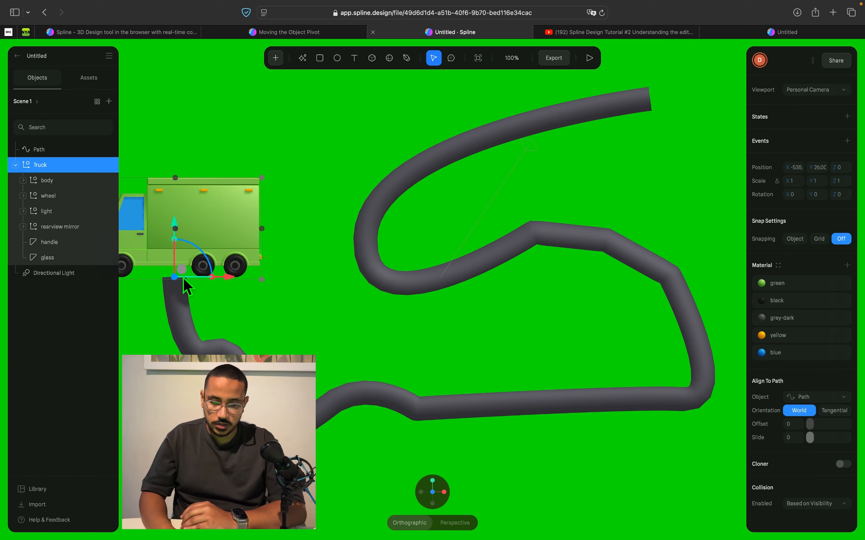
left_click_drag(197, 278, 238, 282)
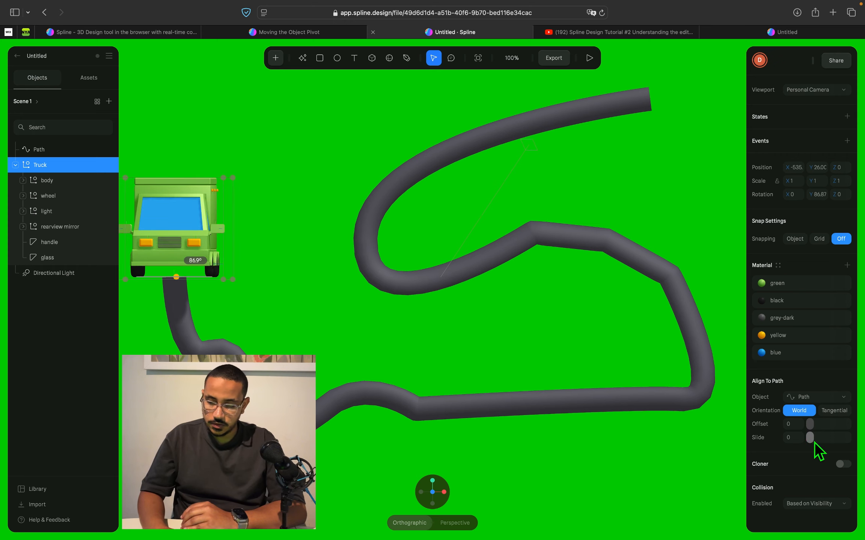
key("Escape")
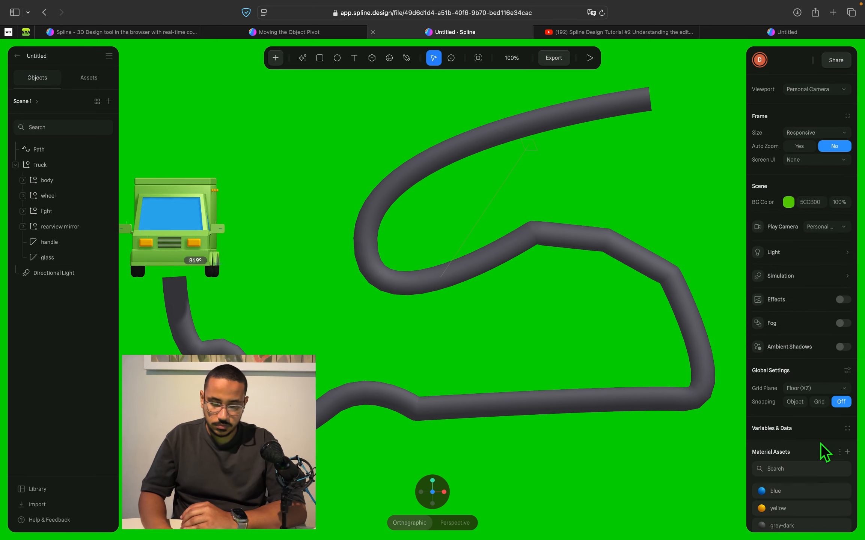
left_click(150, 230)
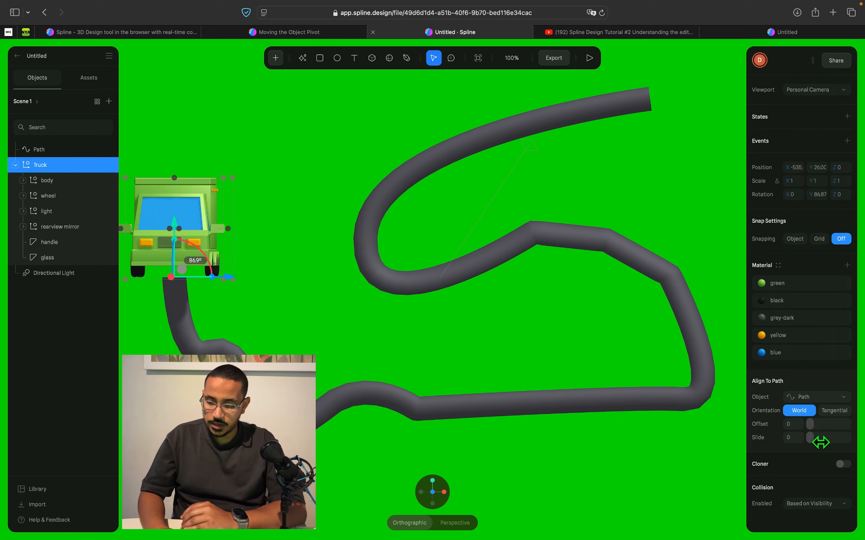
left_click_drag(820, 443, 796, 445)
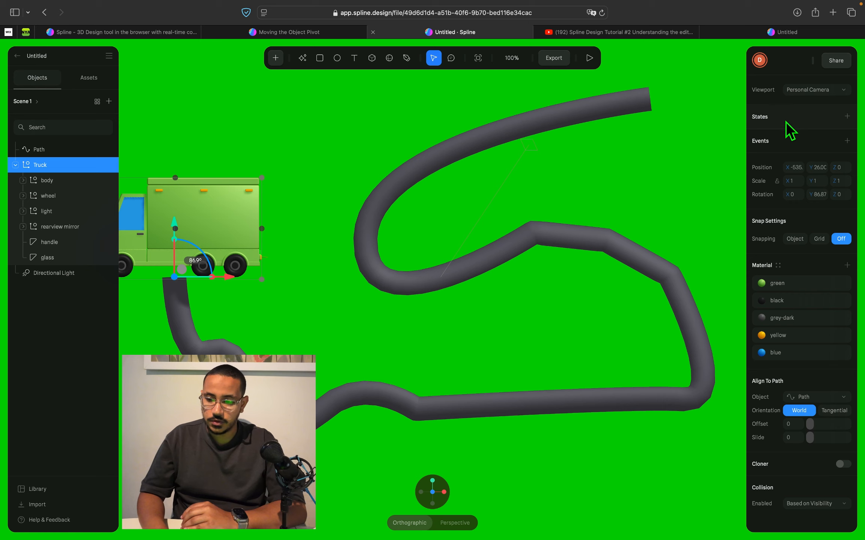
- Add a state to the Truck and set its path slide to 1 in that new state
left_click(846, 116)
left_click(820, 135)
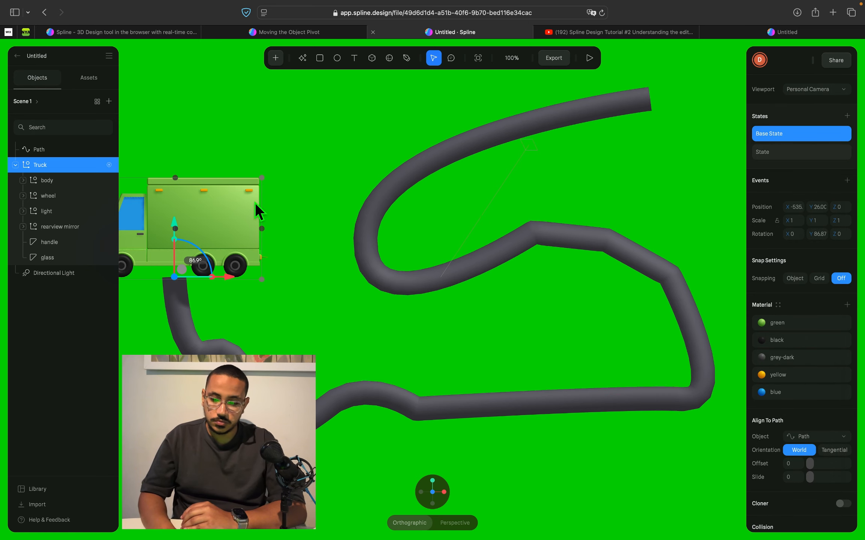
left_click(788, 154)
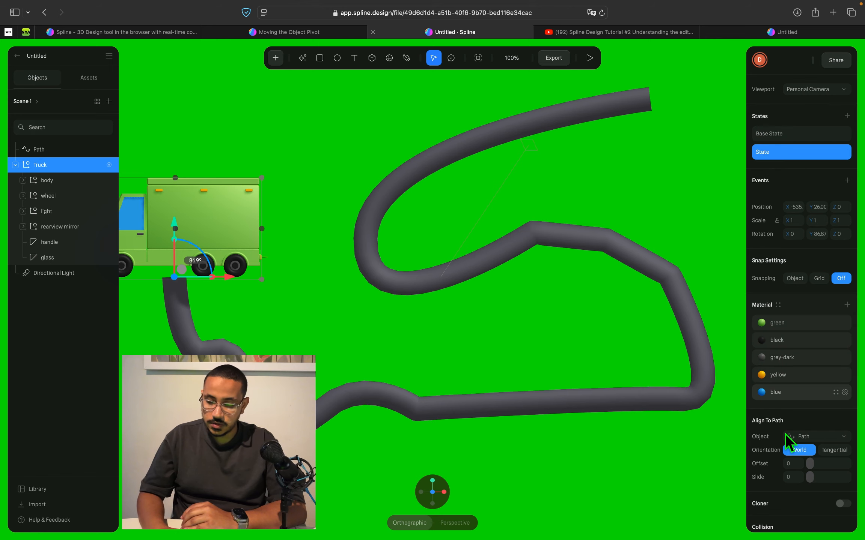
left_click_drag(820, 483, 863, 493)
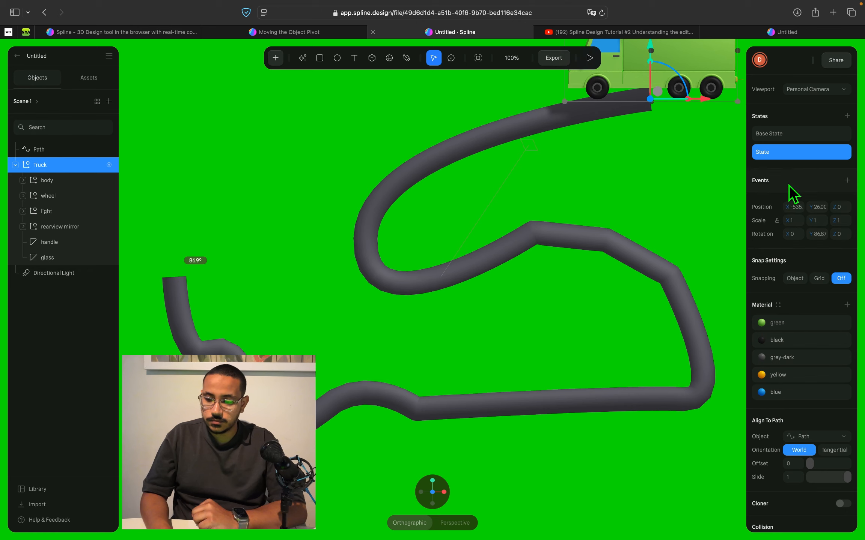
- Add a Start event to the Truck with a Transition action going from Base State to State
left_click(847, 181)
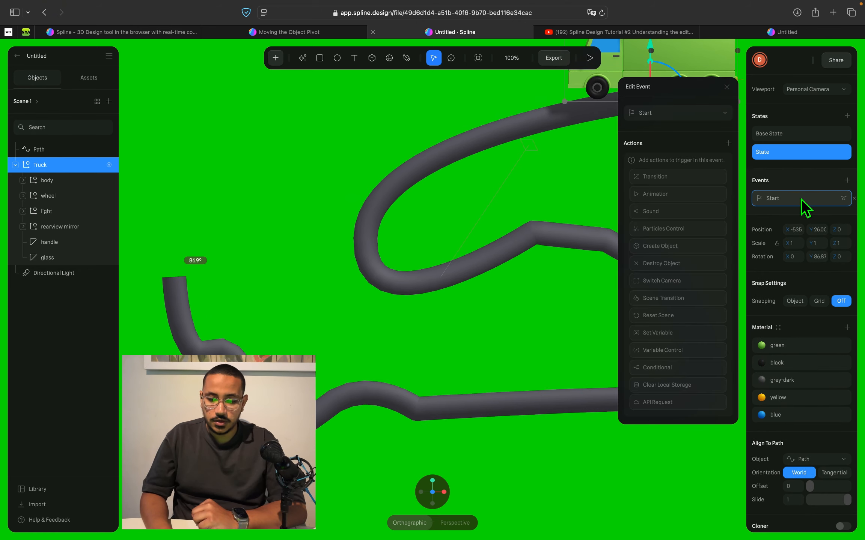
left_click(671, 179)
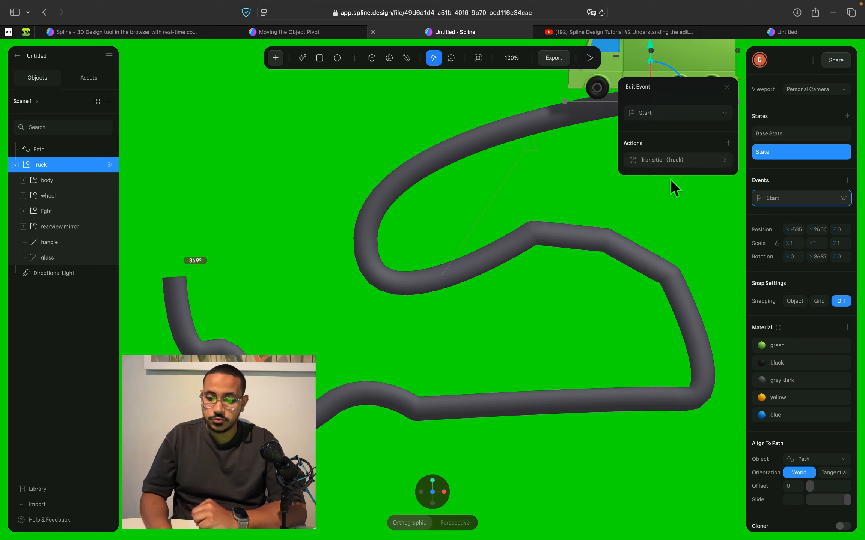
left_click(727, 161)
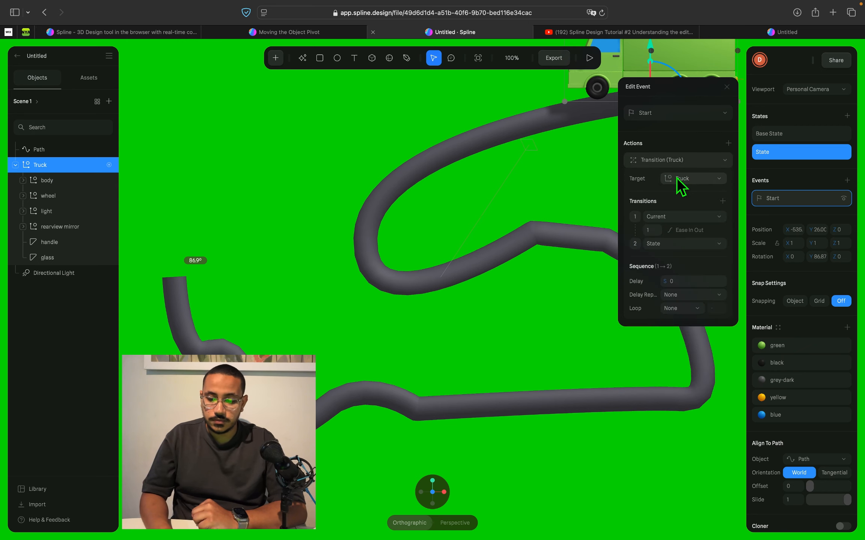
left_click(676, 221)
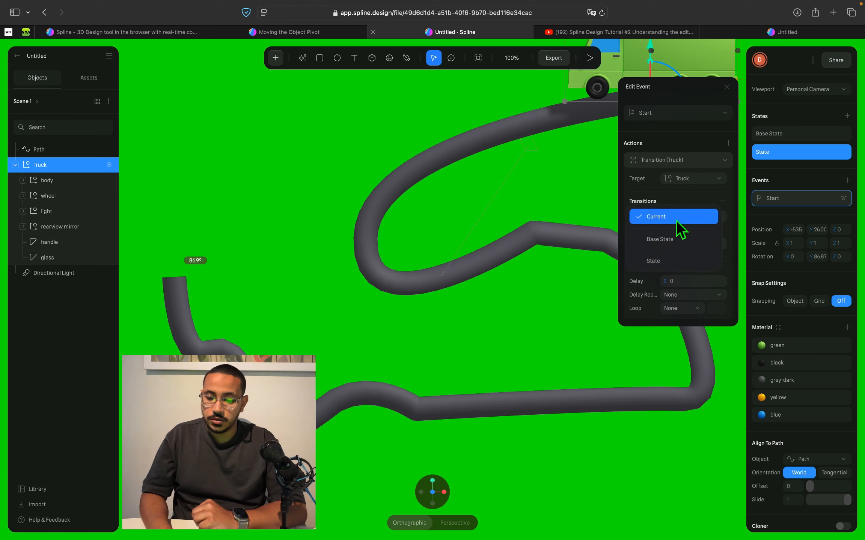
left_click(676, 241)
left_click(669, 244)
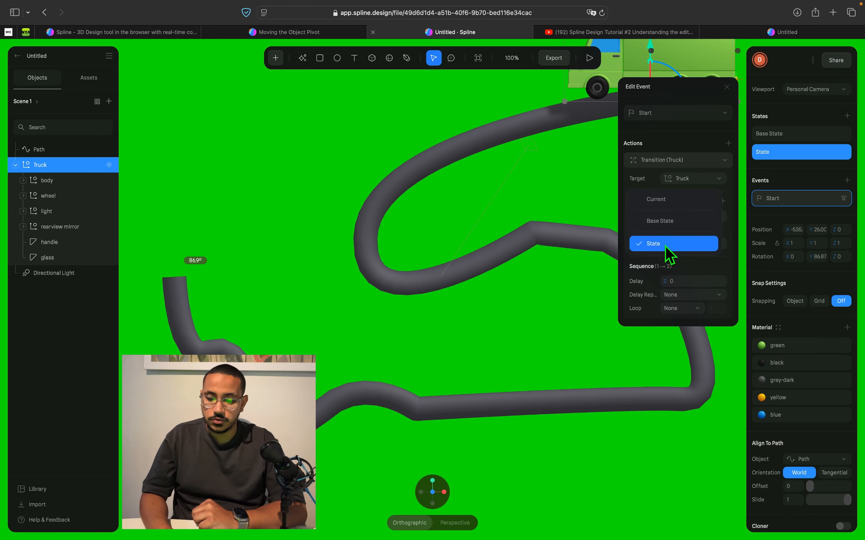
left_click(665, 247)
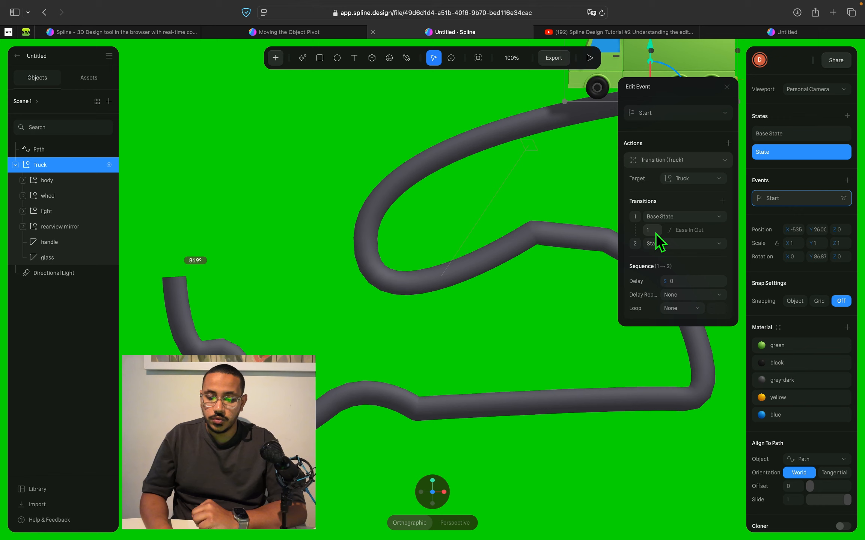
- Set the truck transition's duration to 4, its delay to 2 and its loop to Infinite, and preview the animation
left_click(651, 230)
type("4")
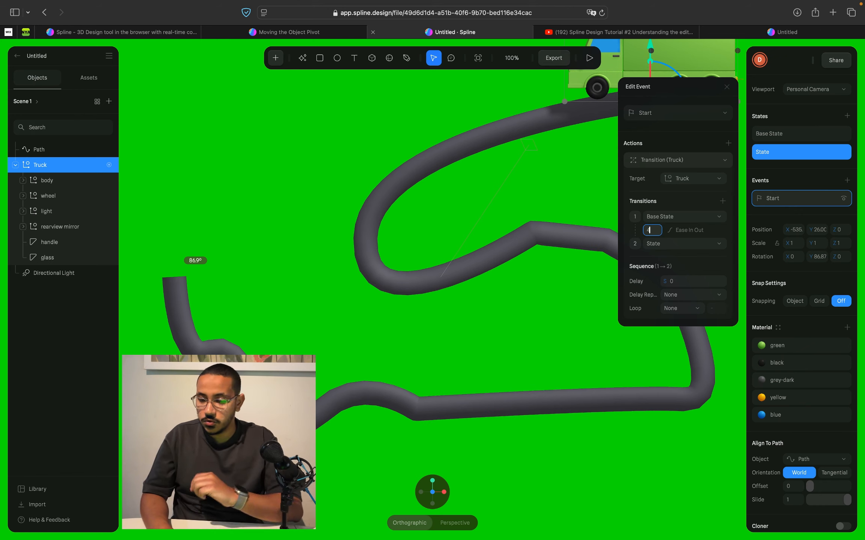
left_click(685, 282)
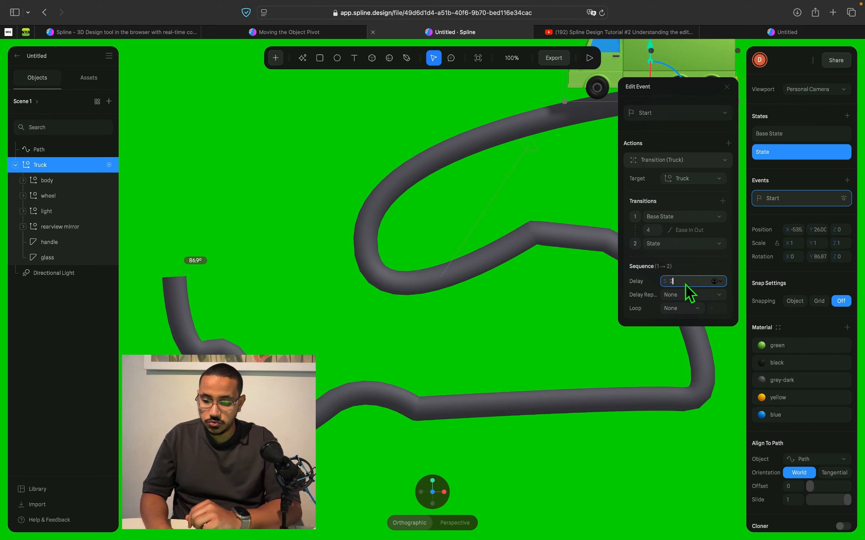
left_click(686, 308)
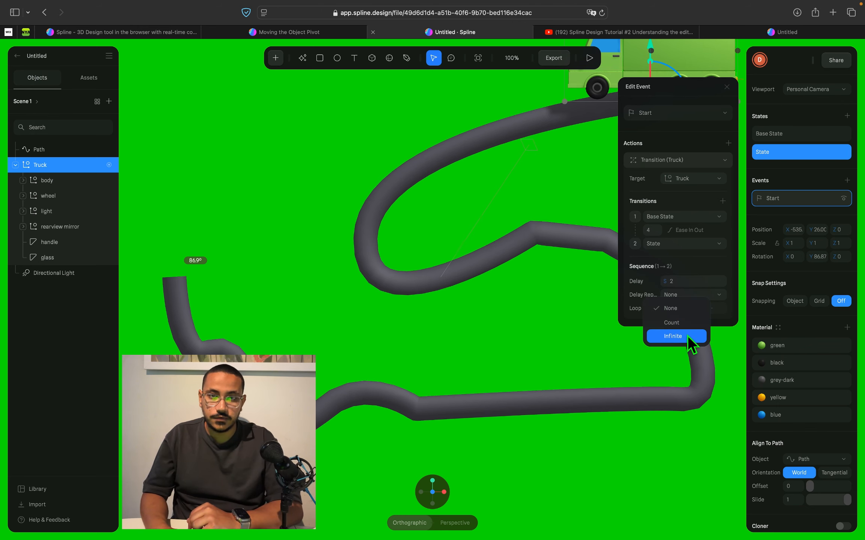
left_click(675, 337)
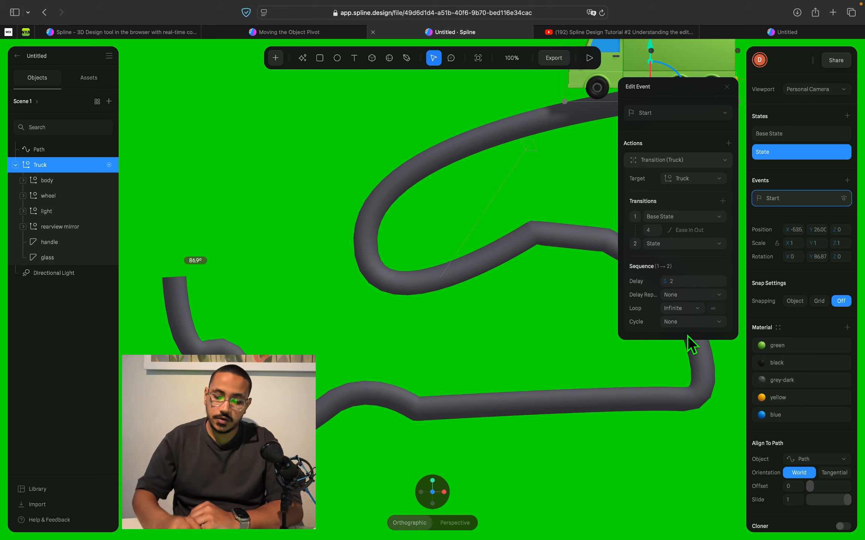
left_click(589, 58)
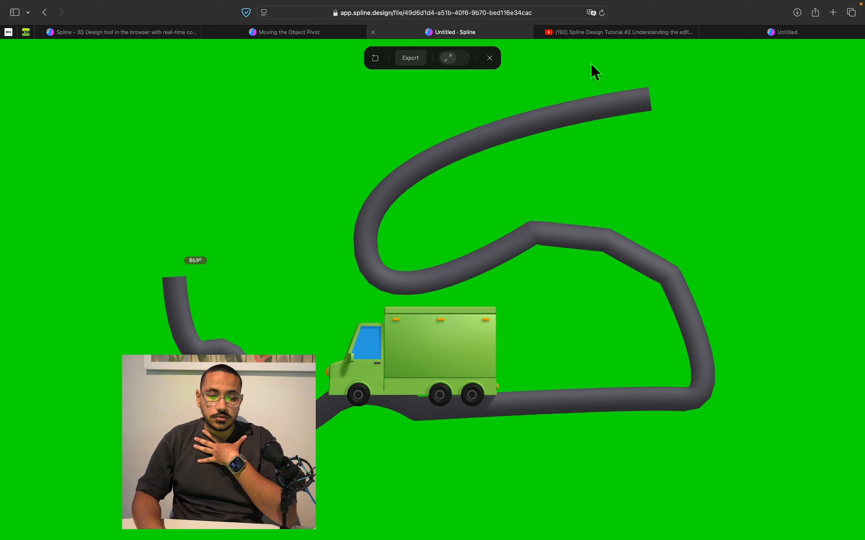
left_click(490, 57)
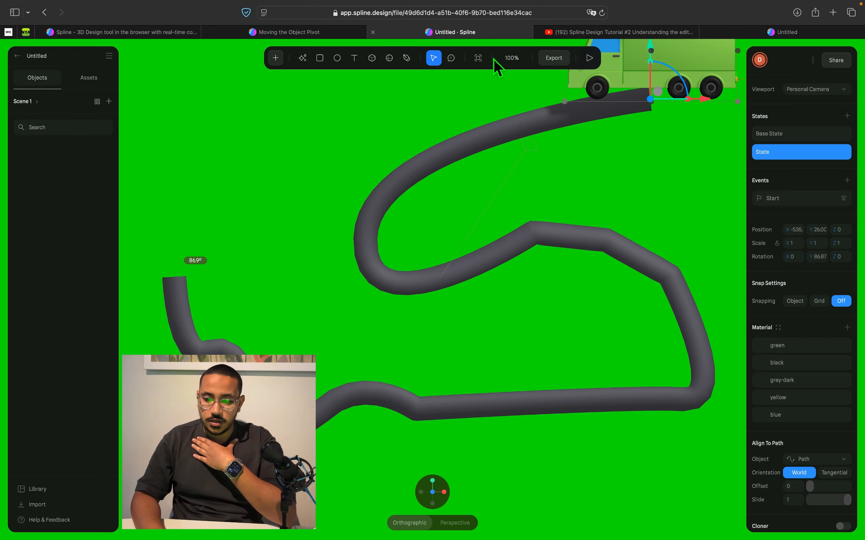
- Try the Tangential path orientation on the truck's State in a preview and return it to World
left_click(832, 473)
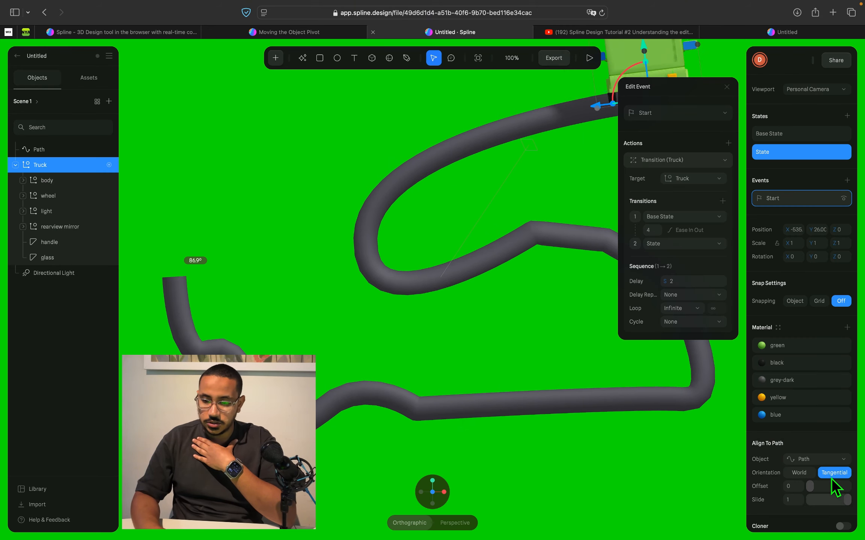
left_click(589, 58)
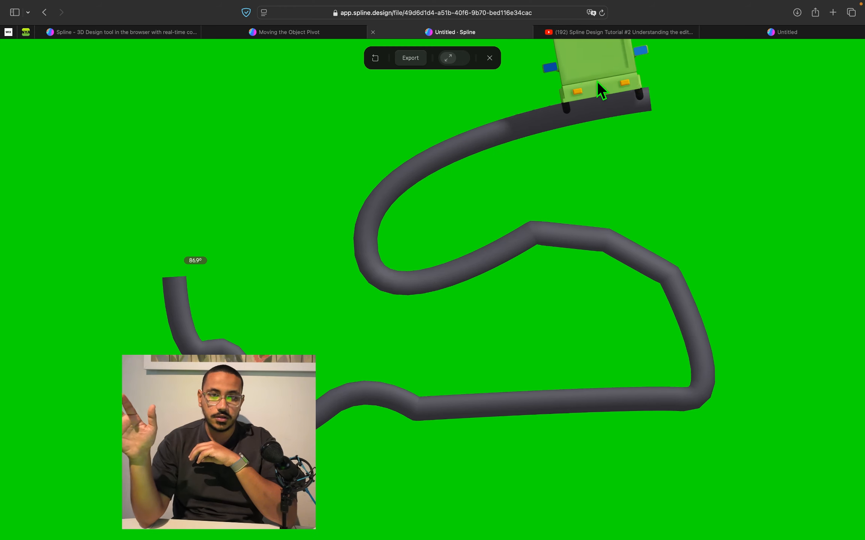
left_click(490, 57)
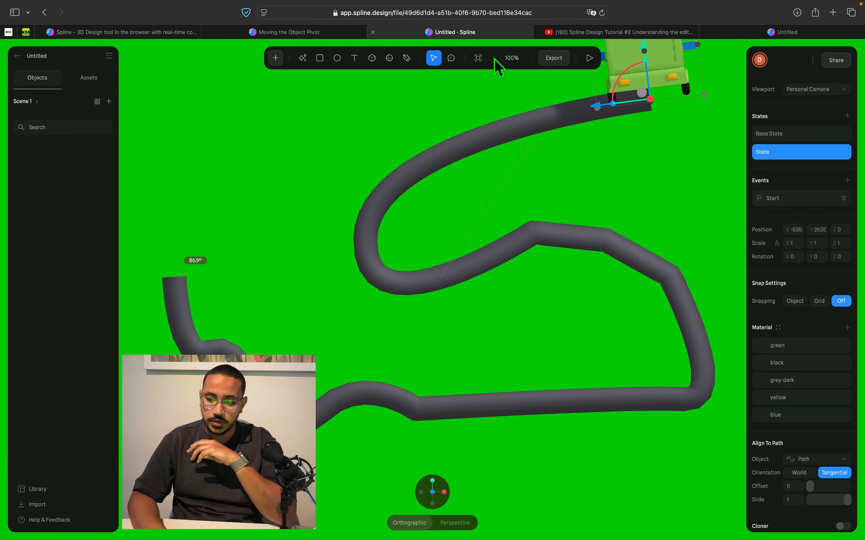
left_click(805, 475)
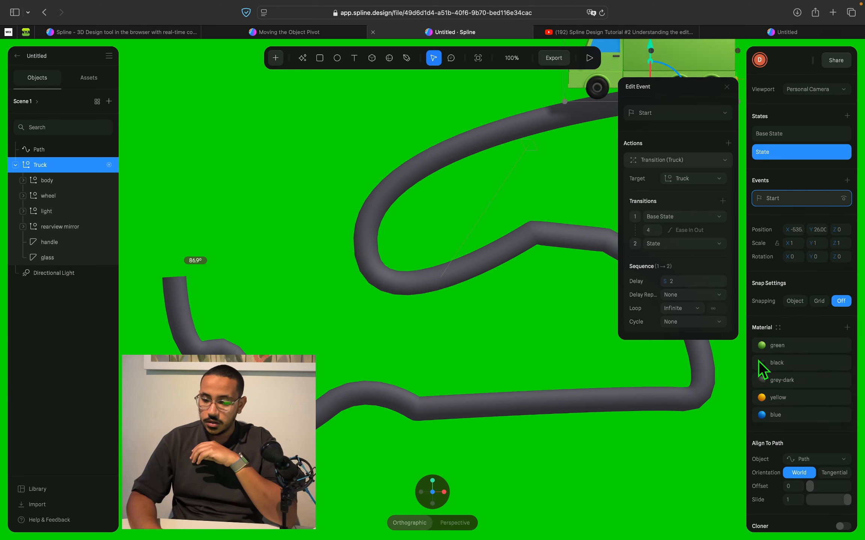
- Switch the Truck to its Base State with the whole path in view
left_click(785, 133)
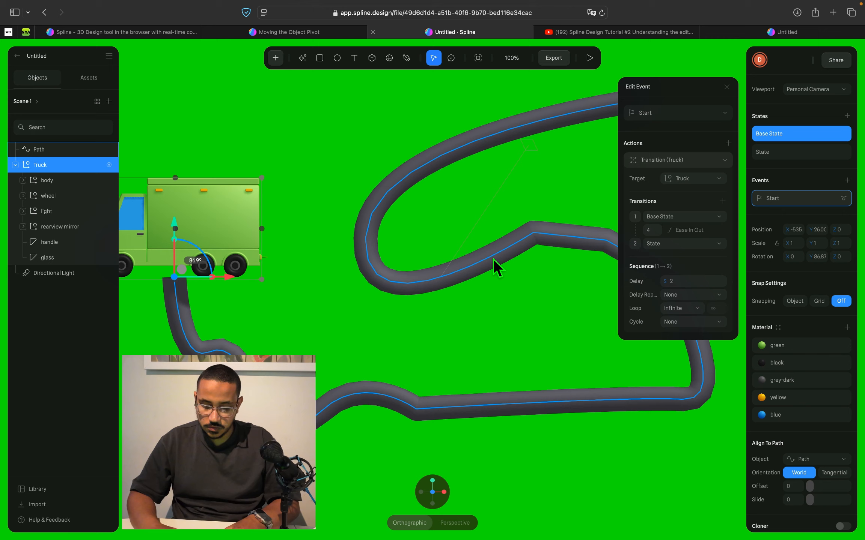
scroll(440, 328, "down", 10)
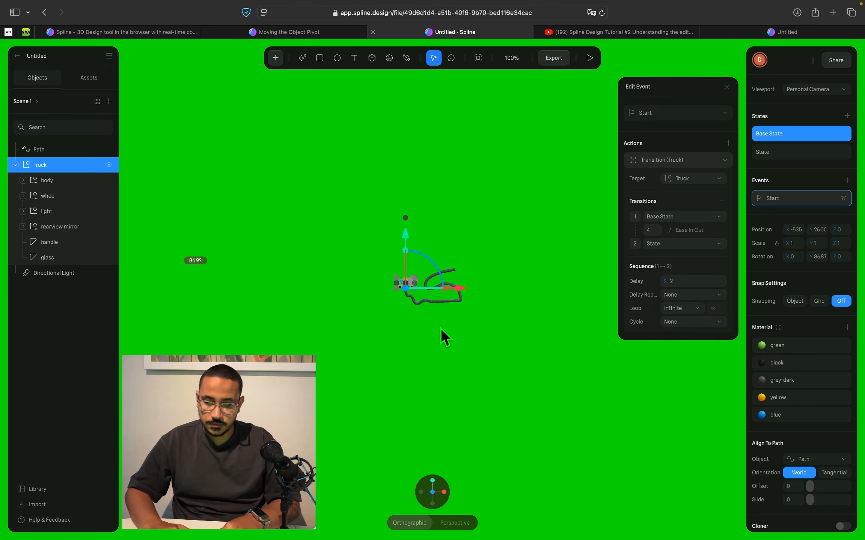
scroll(441, 328, "up", 8)
scroll(440, 329, "down", 4)
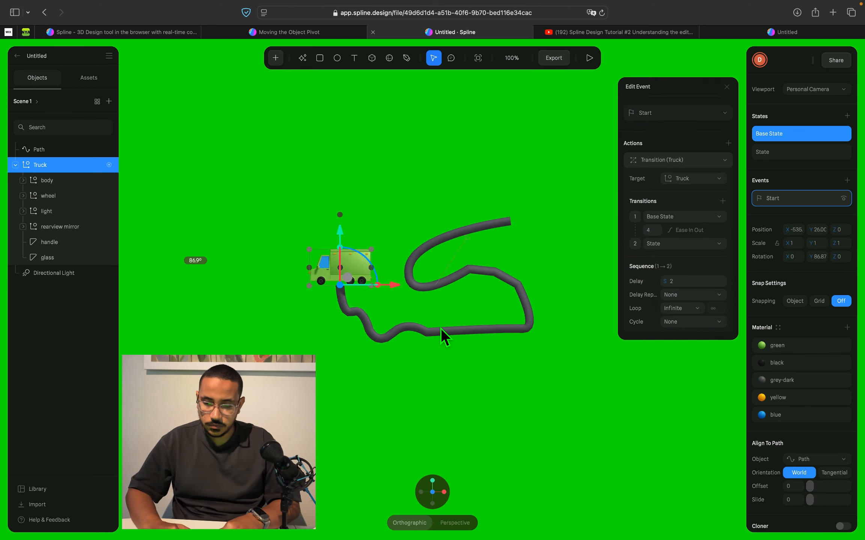
scroll(441, 328, "up", 3)
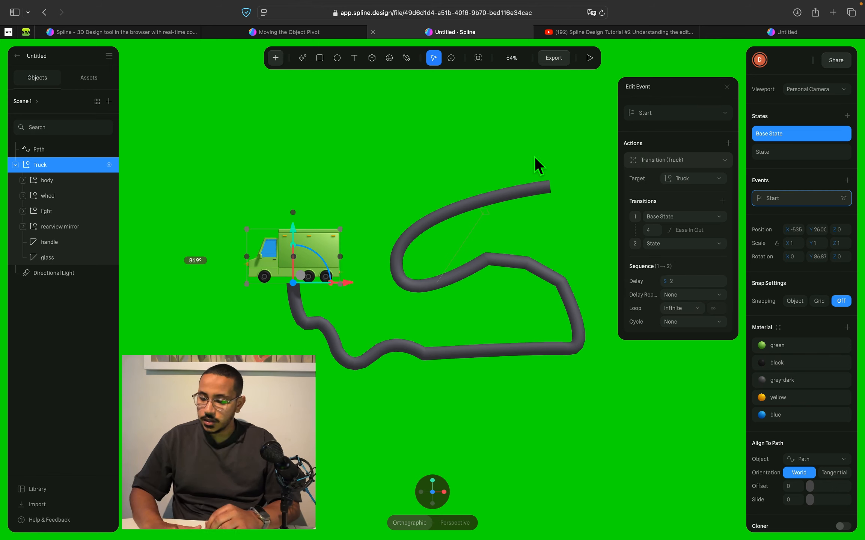
scroll(784, 340, "down", 2)
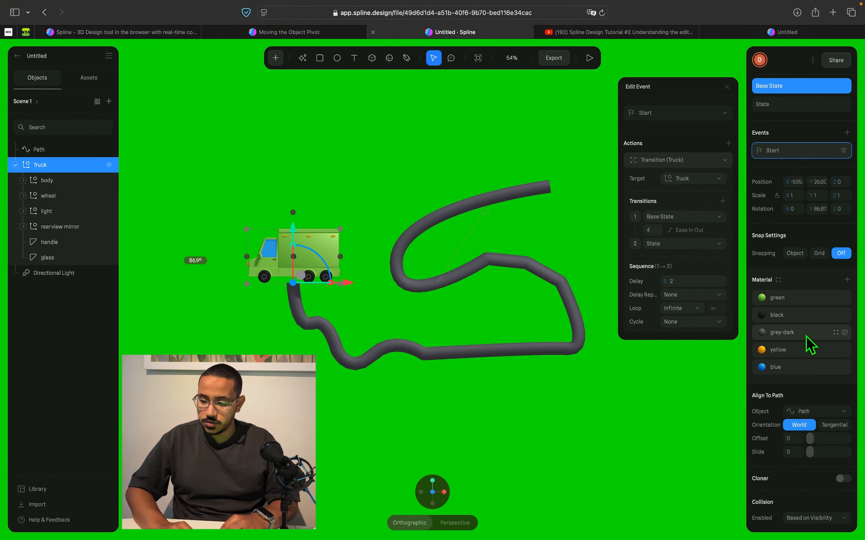
- Recolour the Path blue, hide its Color and Lighting material layers, and preview the truck moving along the invisible path
left_click(552, 279)
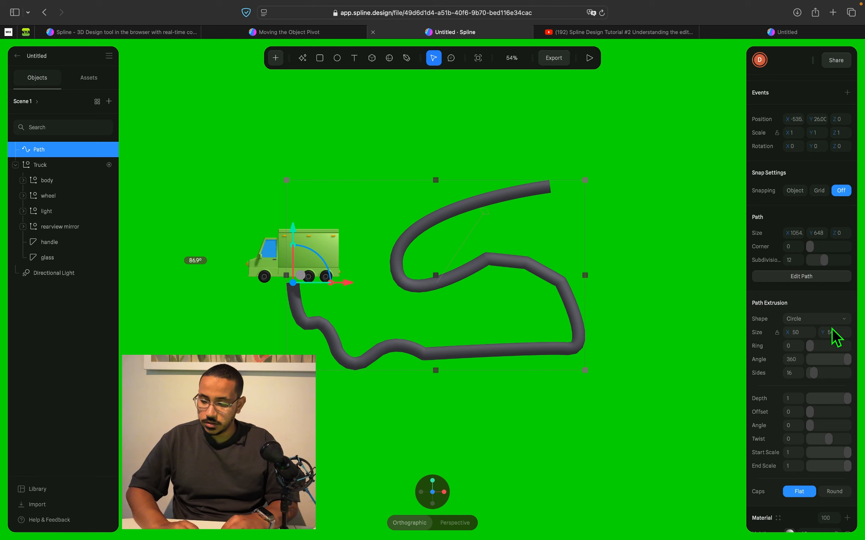
scroll(834, 335, "down", 5)
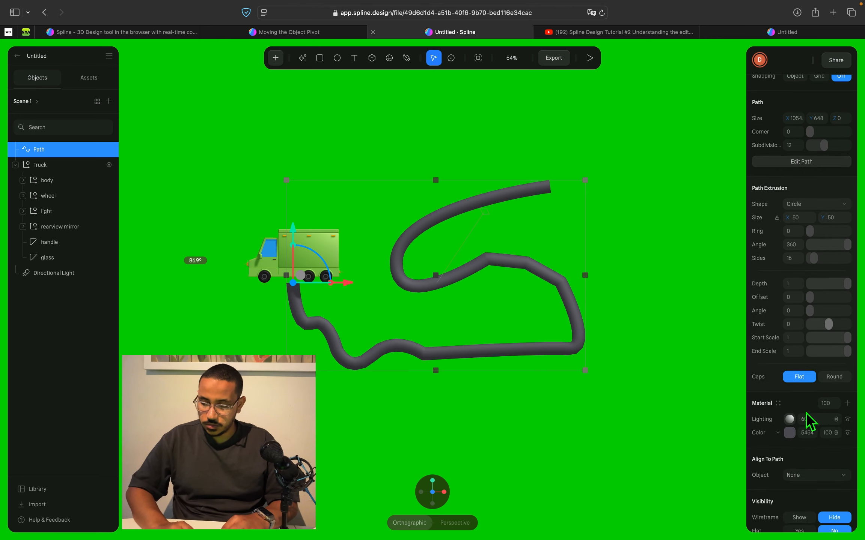
left_click(790, 434)
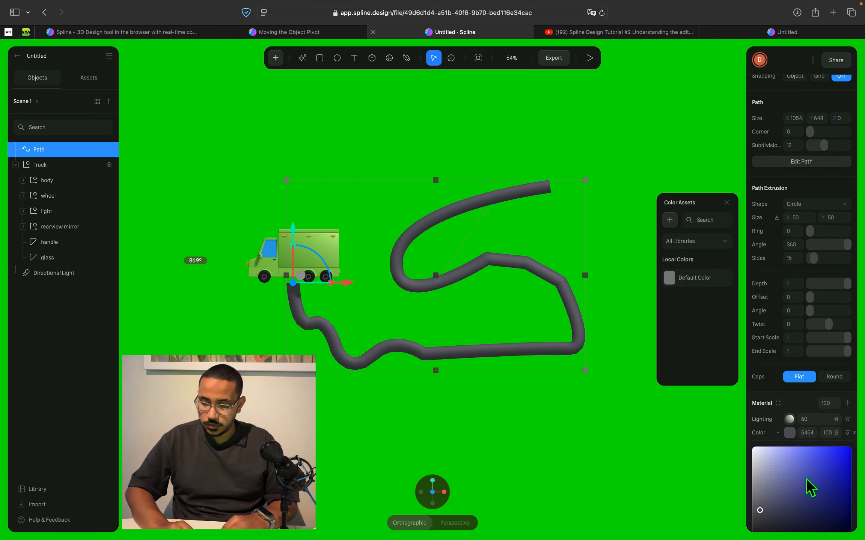
left_click_drag(806, 478, 842, 485)
left_click(848, 432)
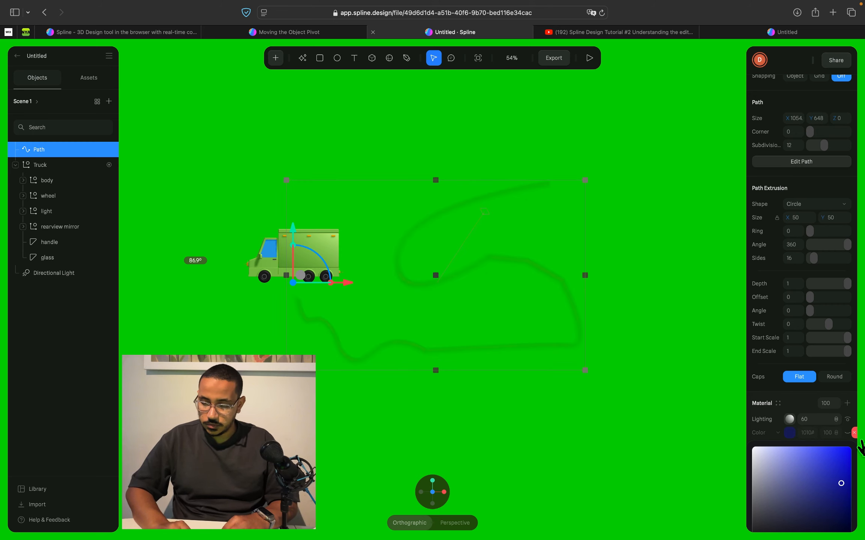
left_click(848, 419)
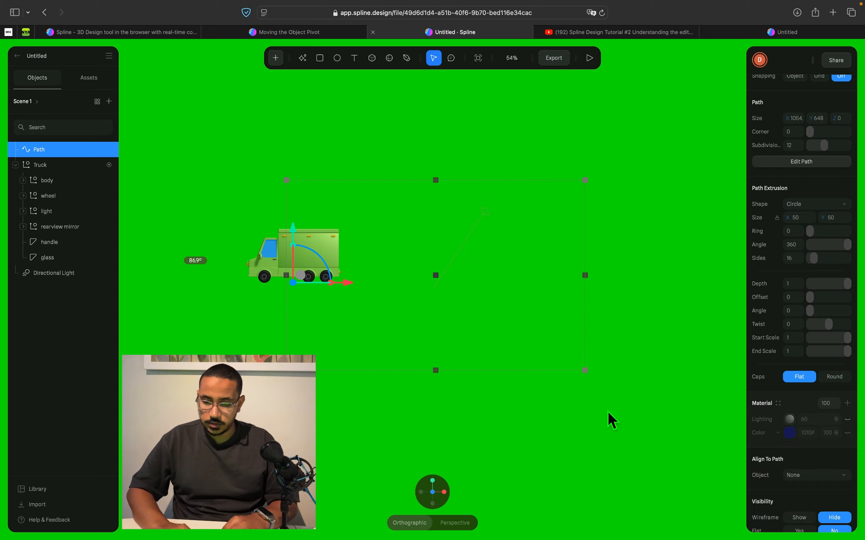
left_click(592, 61)
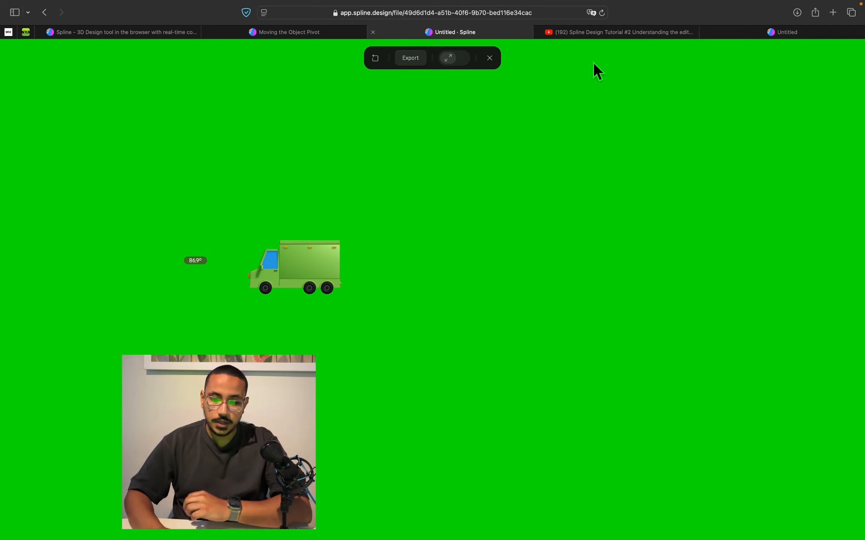
left_click(497, 58)
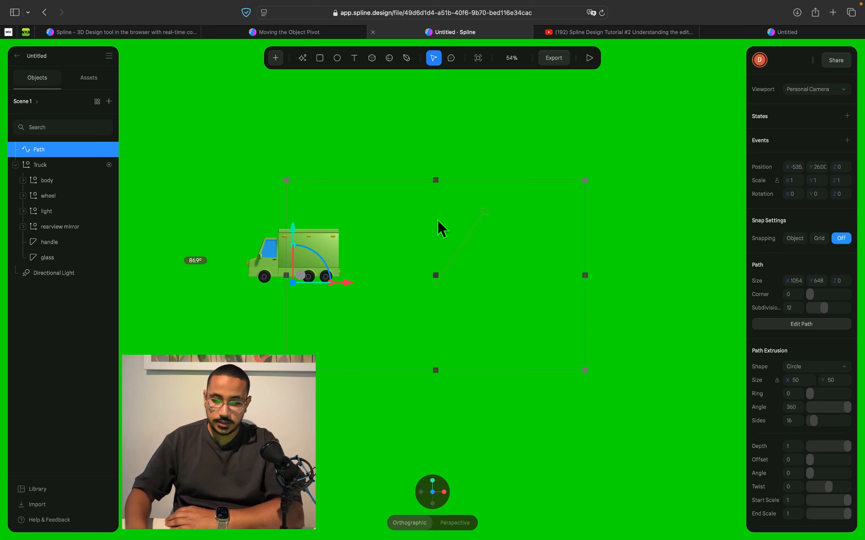
- Delete the Path and move the Truck in its Base State to about X 800, Y 212
key("BackSpace")
left_click_drag(309, 249, 243, 194)
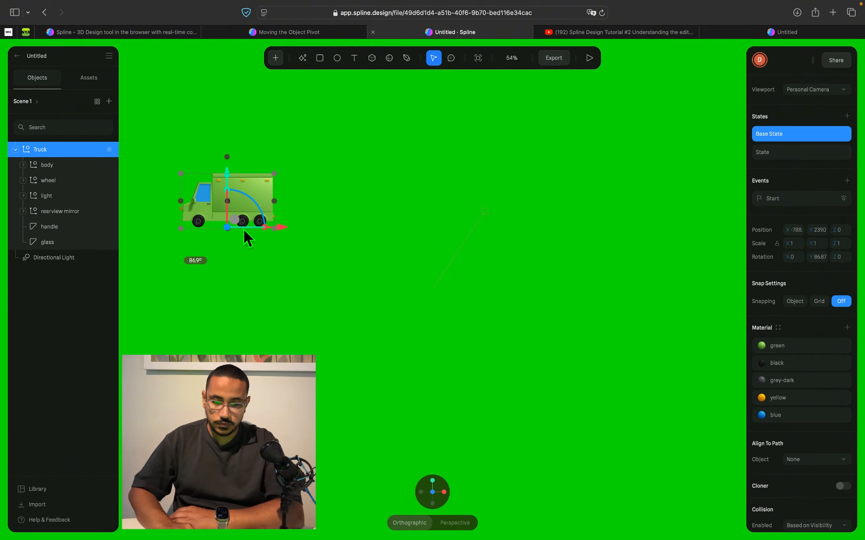
left_click_drag(244, 230, 658, 238)
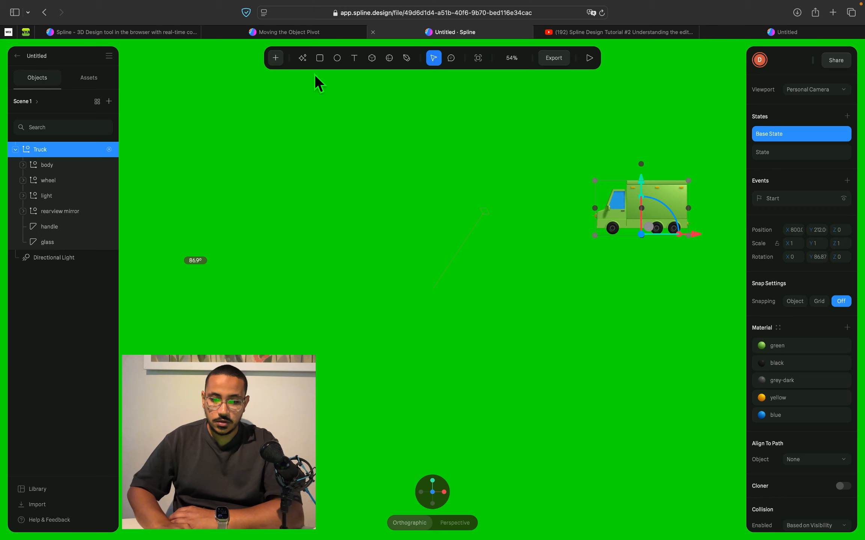
- Draw a nearly horizontal two-point path about 1954 wide that ends beneath the truck, and finish path editing
left_click(277, 59)
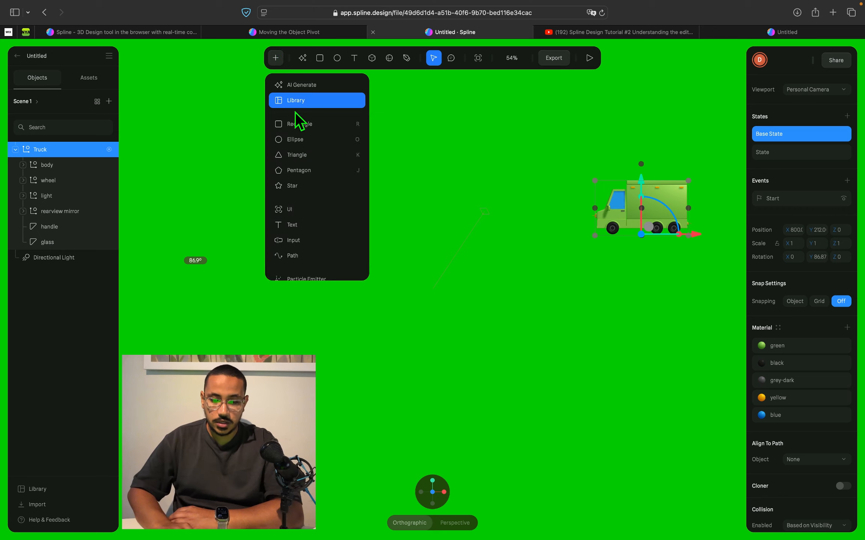
left_click(318, 259)
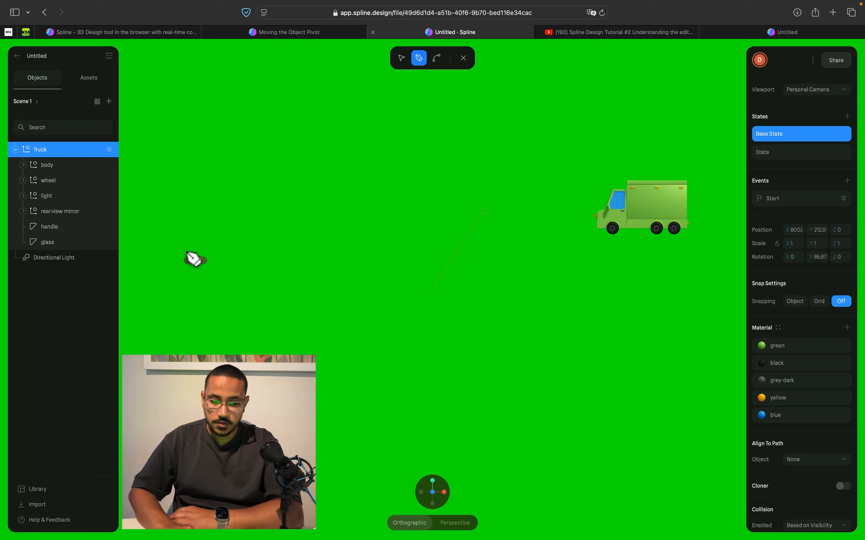
left_click(175, 240)
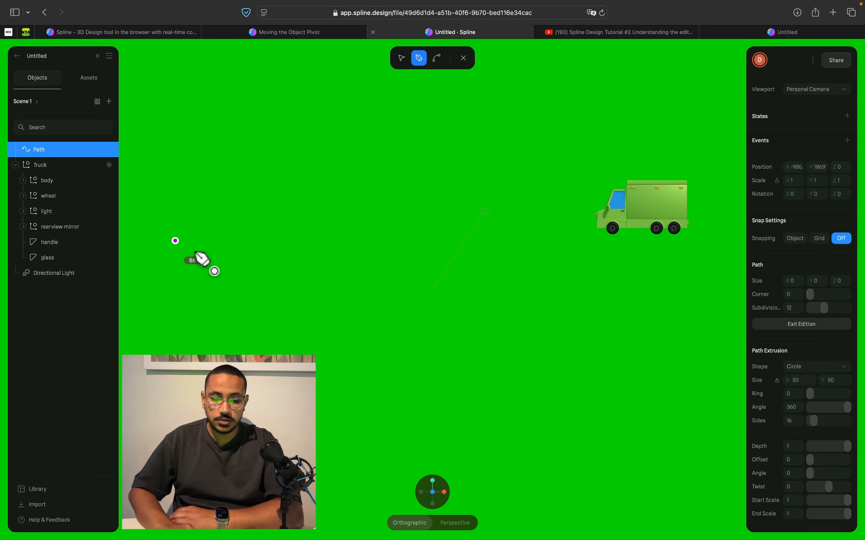
left_click(685, 247)
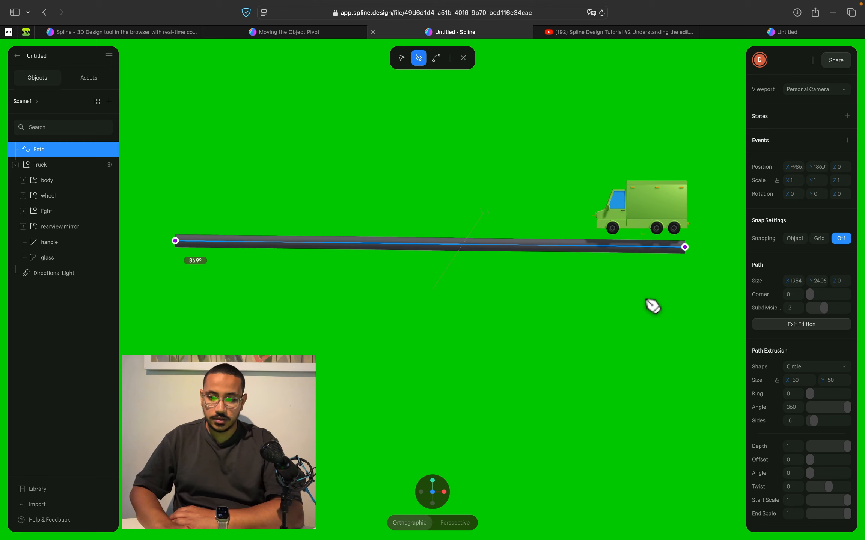
left_click(464, 58)
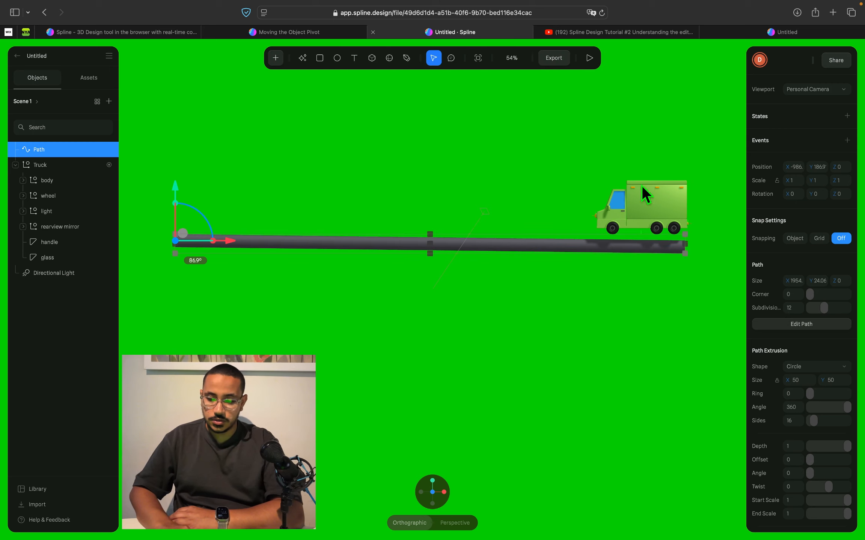
- Align the Truck to the new Path in its Base State and set the path slide to 1
left_click(663, 205)
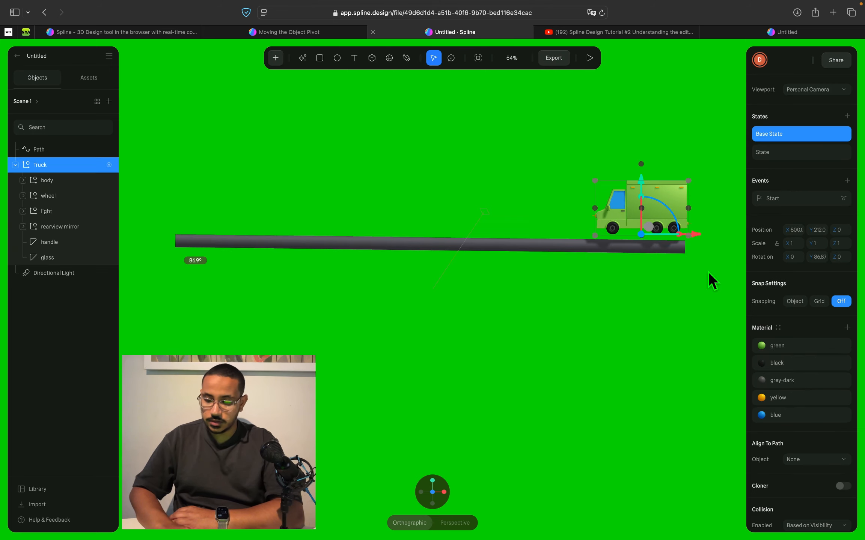
left_click(814, 465)
left_click(802, 505)
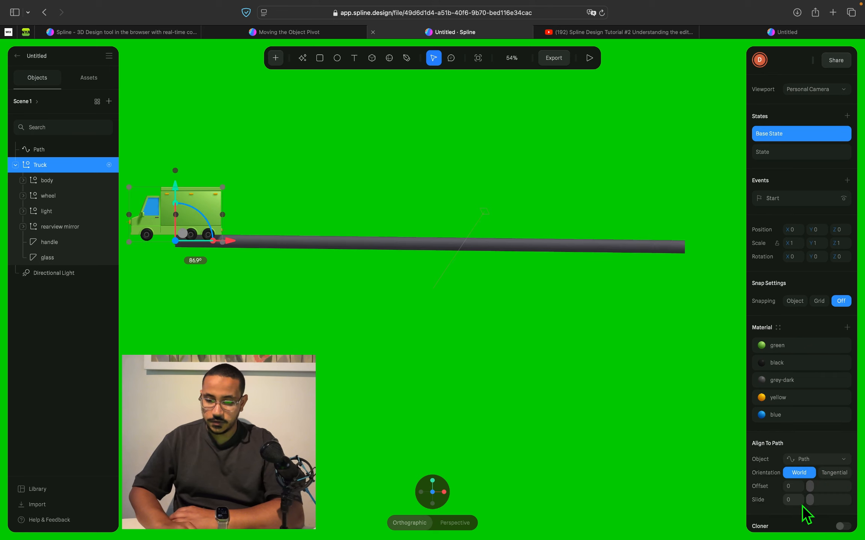
left_click_drag(790, 501, 864, 507)
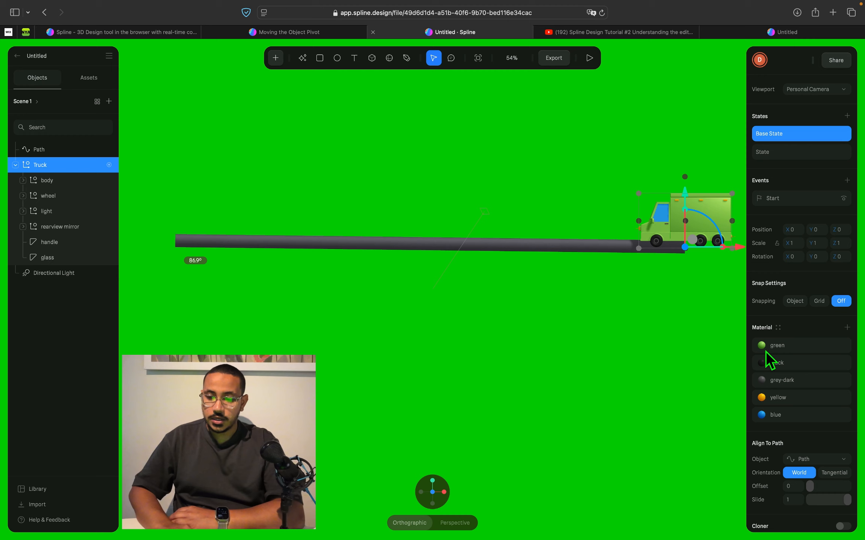
- Set the Truck's path slide to 0.49 in the state named State
left_click(795, 153)
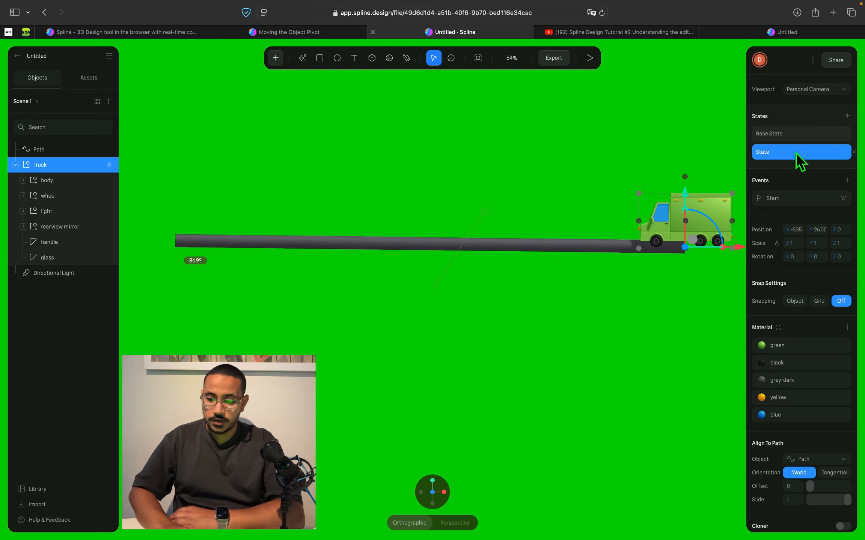
left_click(795, 136)
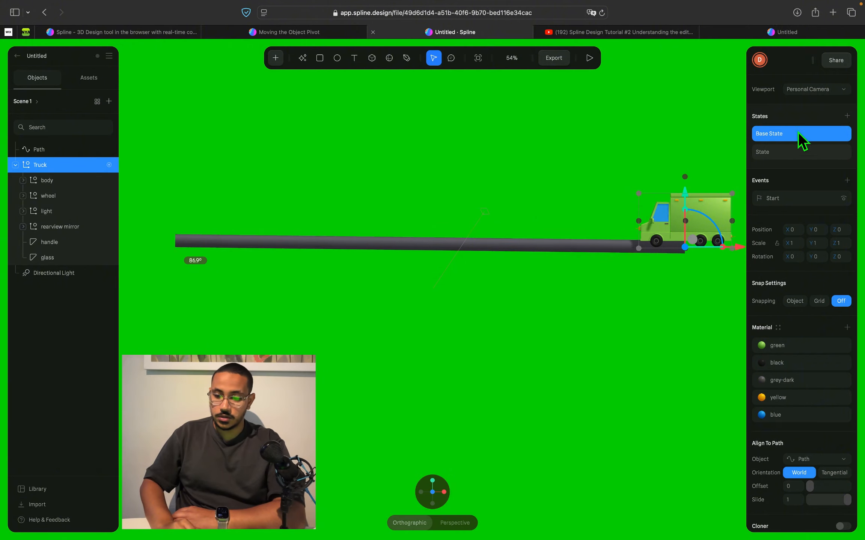
left_click(798, 152)
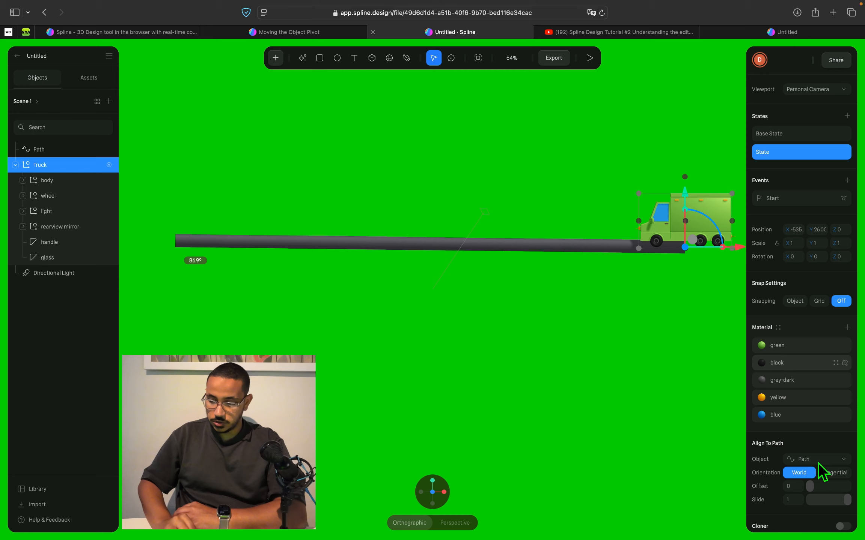
left_click_drag(853, 505, 833, 507)
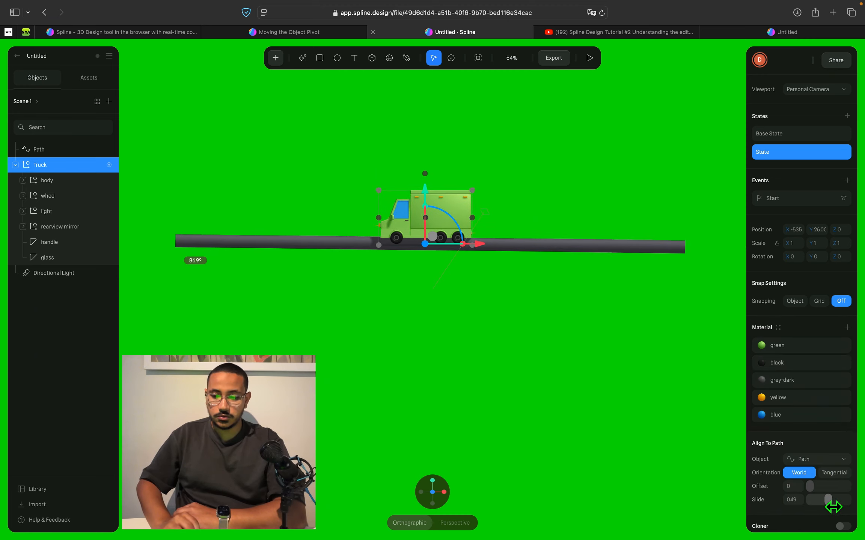
- Add a third state to the Truck with the path slide at 0, and switch back to the Base State
left_click(849, 117)
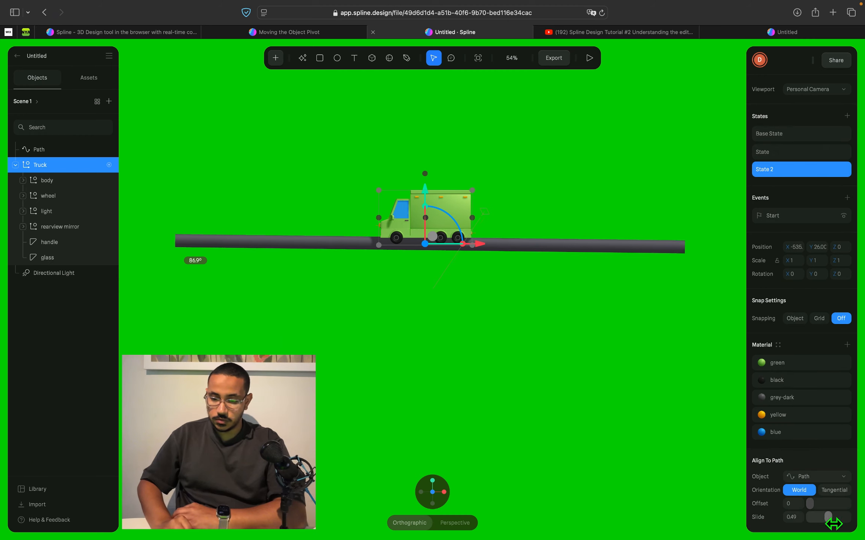
left_click_drag(833, 523, 810, 524)
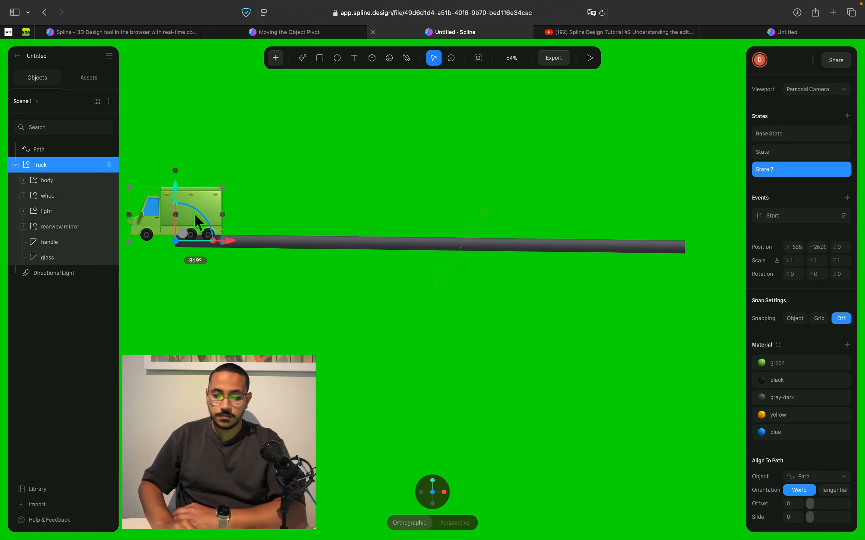
left_click(781, 138)
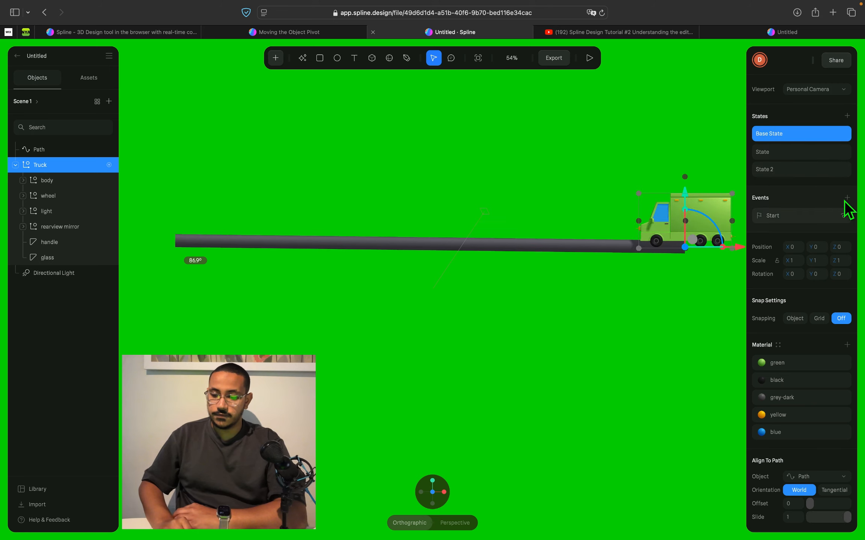
- Remove the Truck's Start event and add a Key Press event triggered by the 1 key
left_click(855, 216)
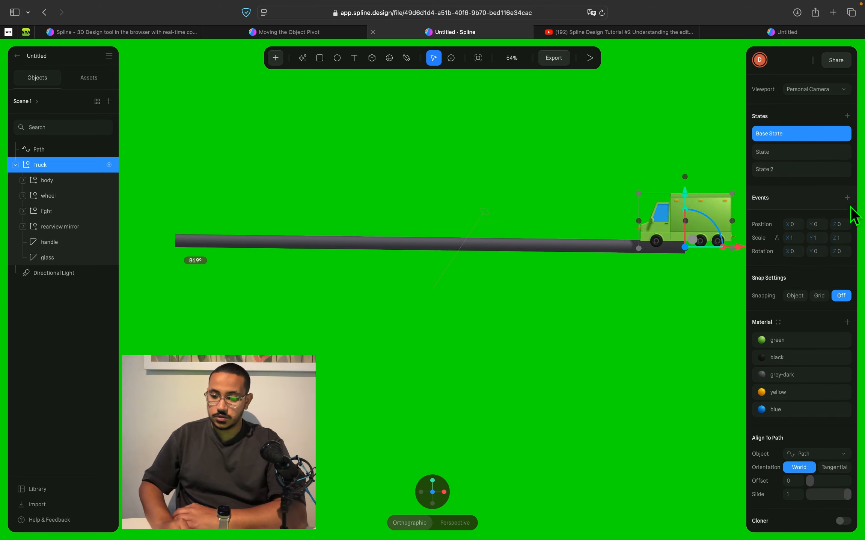
left_click(849, 199)
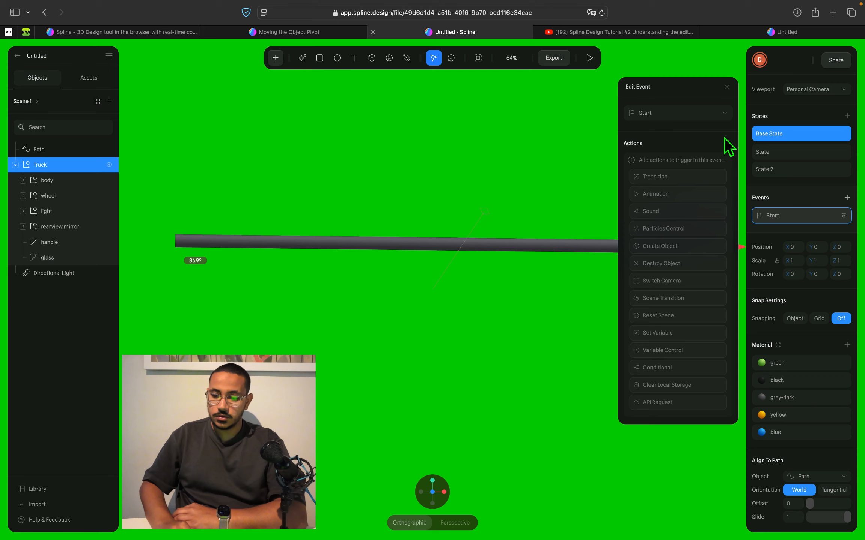
left_click(707, 116)
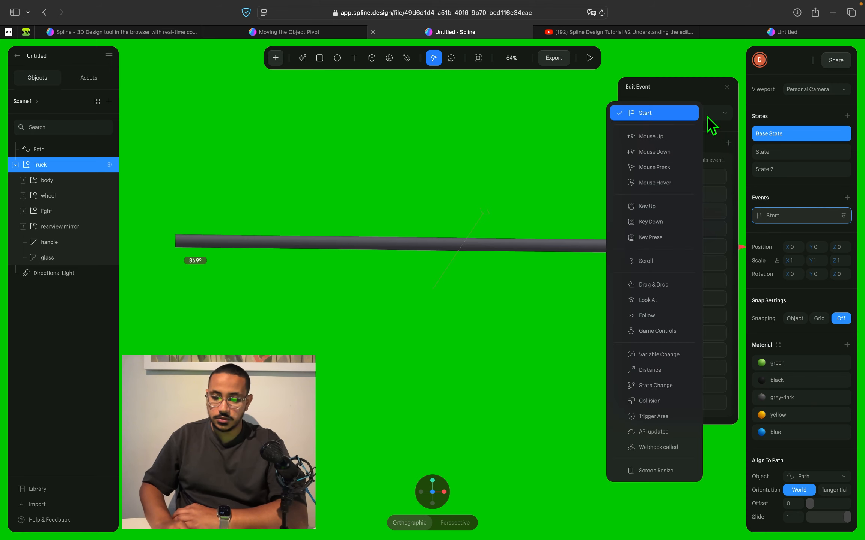
left_click(672, 240)
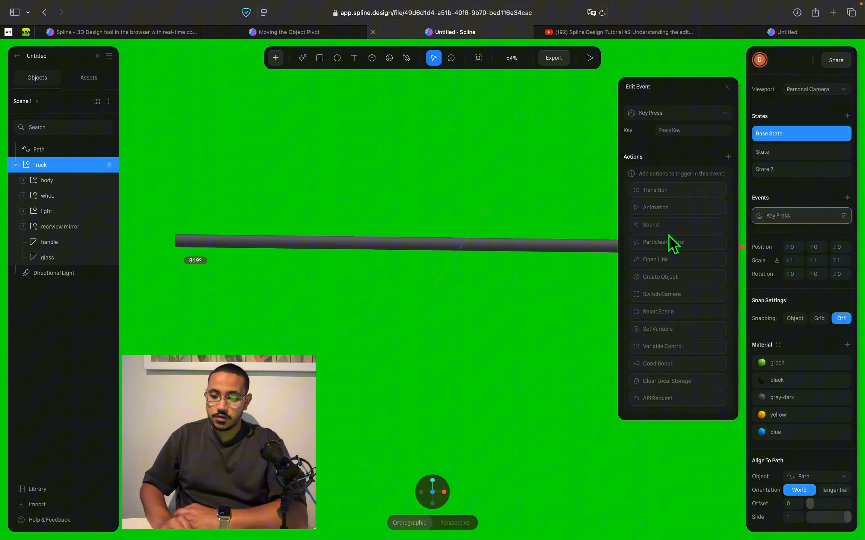
left_click(698, 133)
key("1")
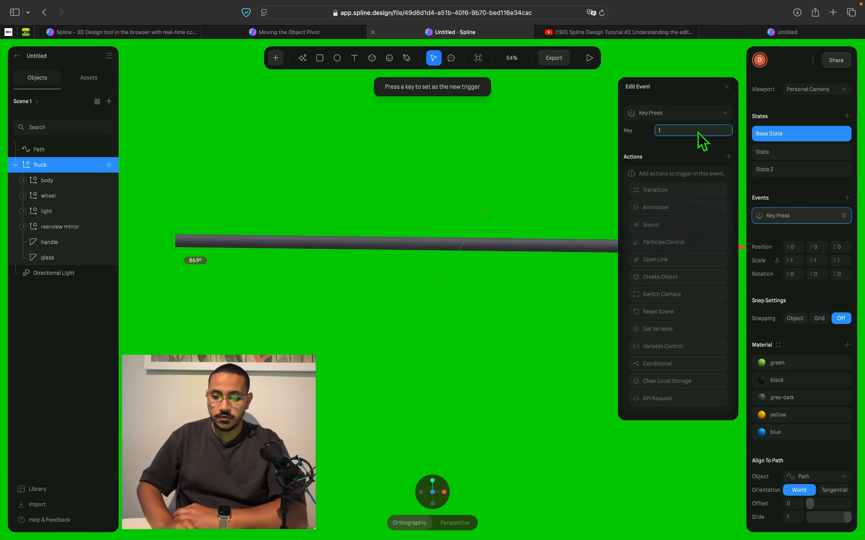
- Give the 1-key event a Truck transition from Base State to State, and close the event settings
left_click(665, 194)
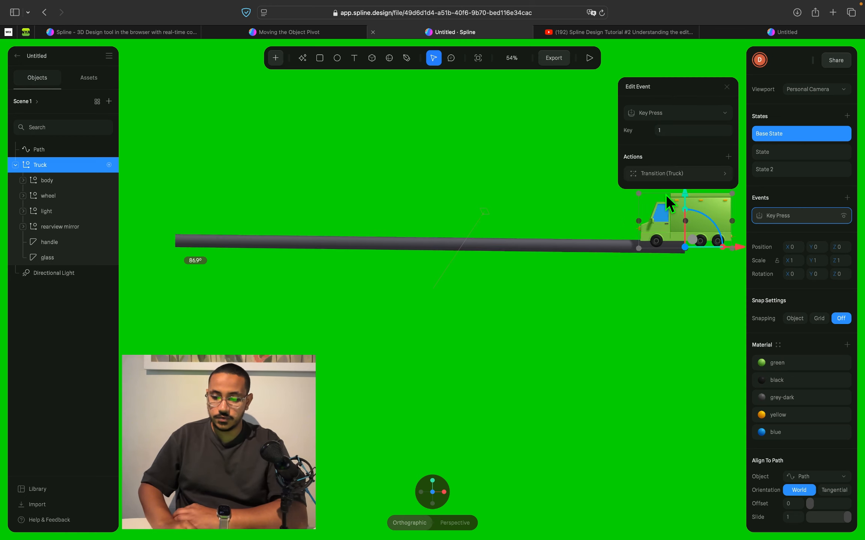
left_click(726, 174)
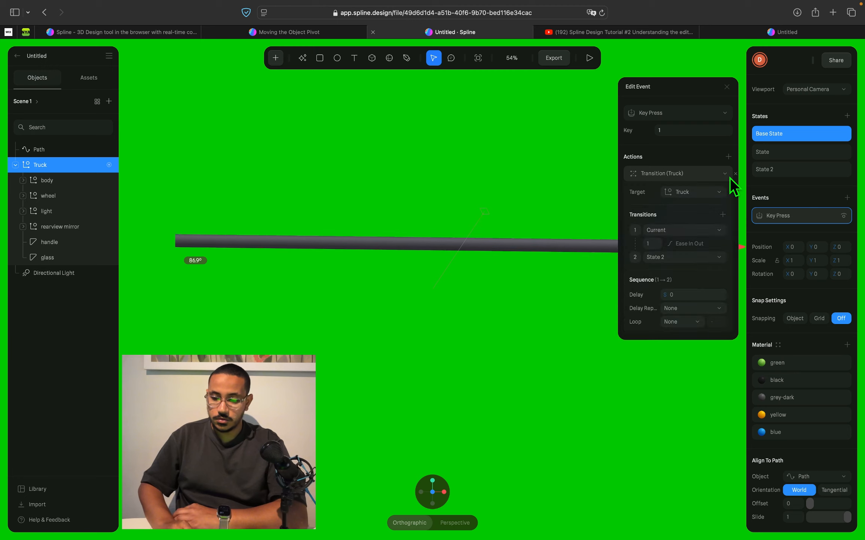
left_click(681, 233)
left_click(675, 252)
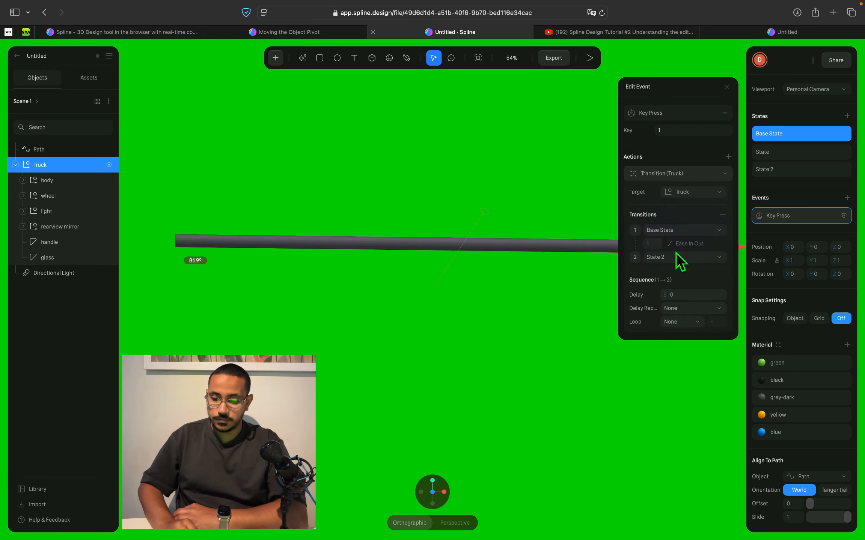
left_click(670, 259)
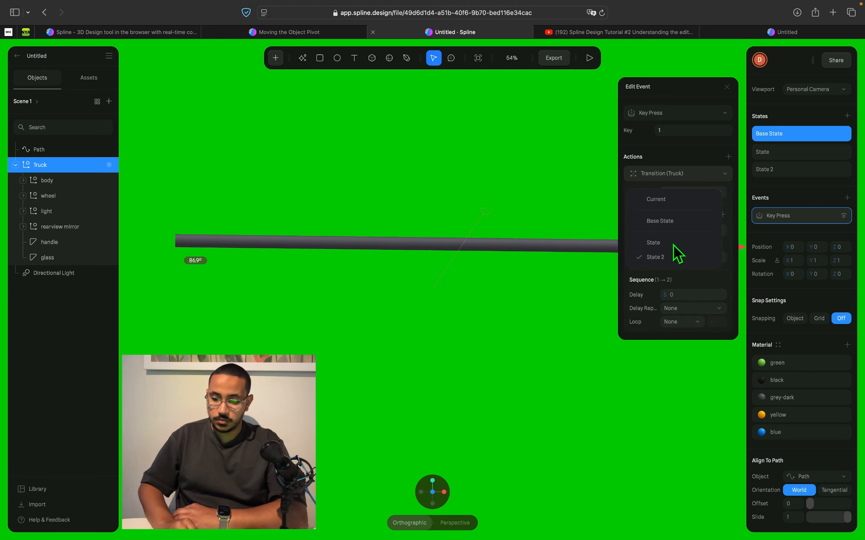
left_click(673, 244)
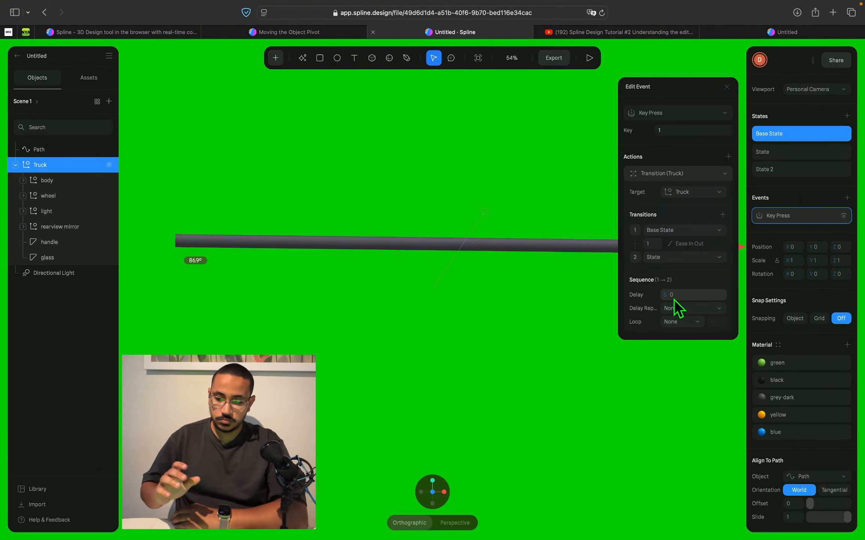
left_click(730, 95)
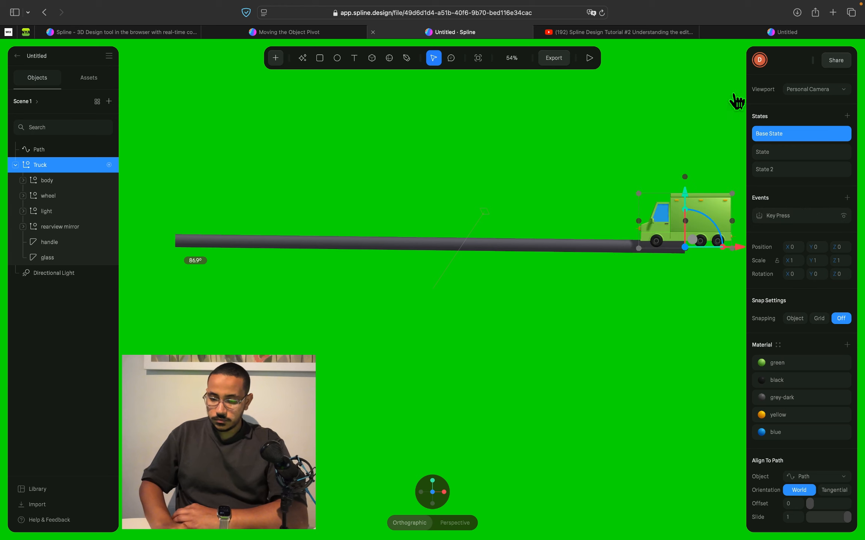
- Add a second Key Press event to the Truck, triggered by the 2 key
left_click(847, 198)
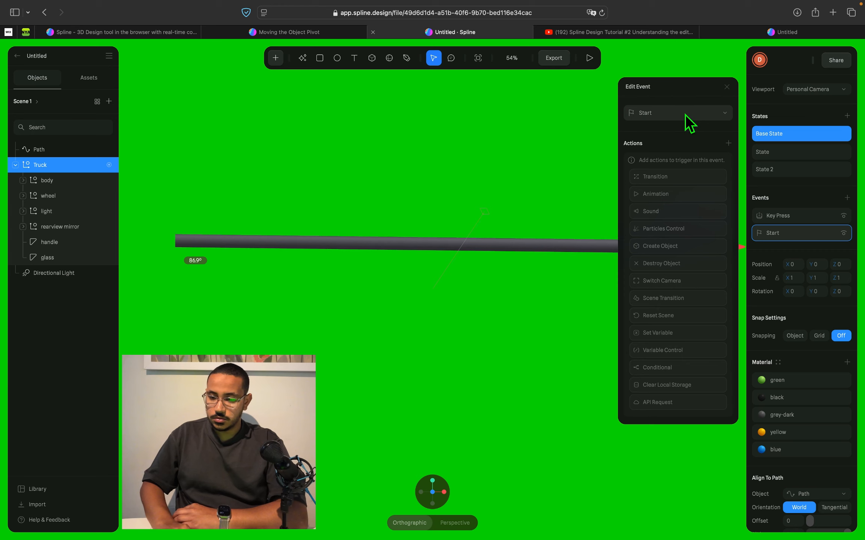
left_click(685, 114)
left_click(667, 240)
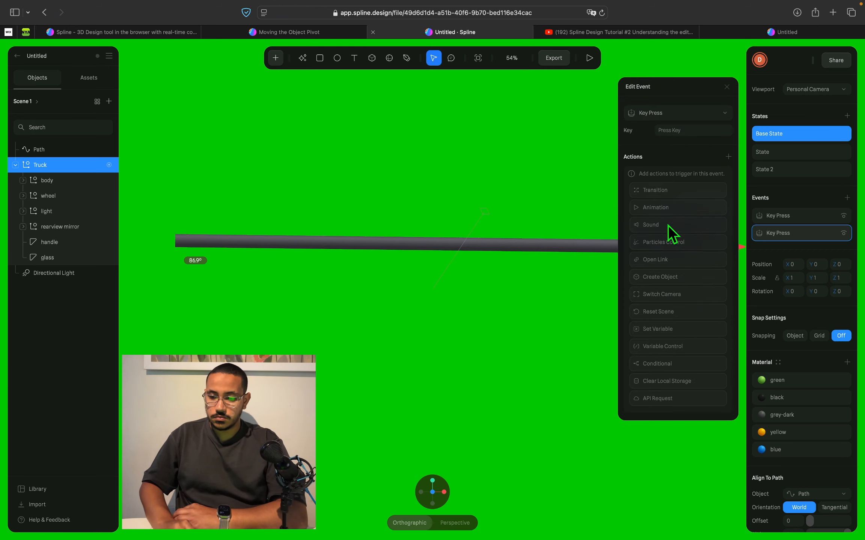
left_click(698, 133)
key("2")
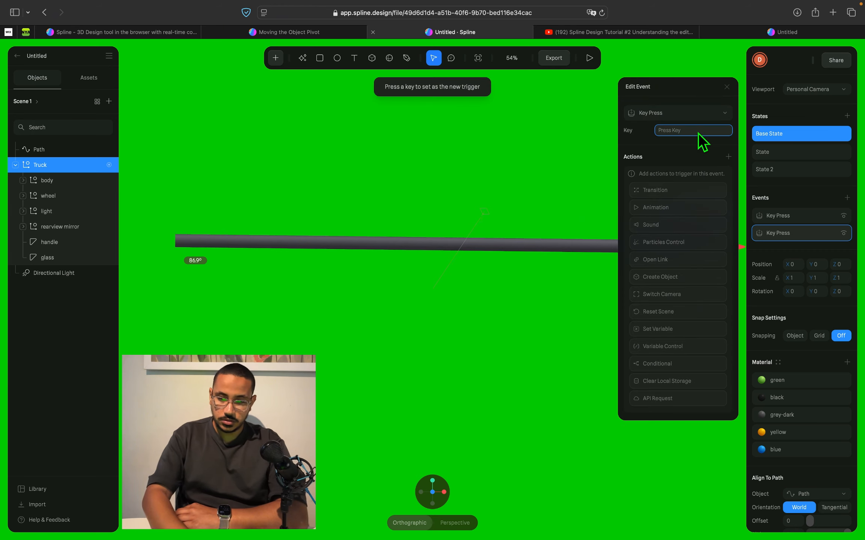
- Give the 2-key event a Truck transition from State to State 2, and preview the scene
left_click(699, 189)
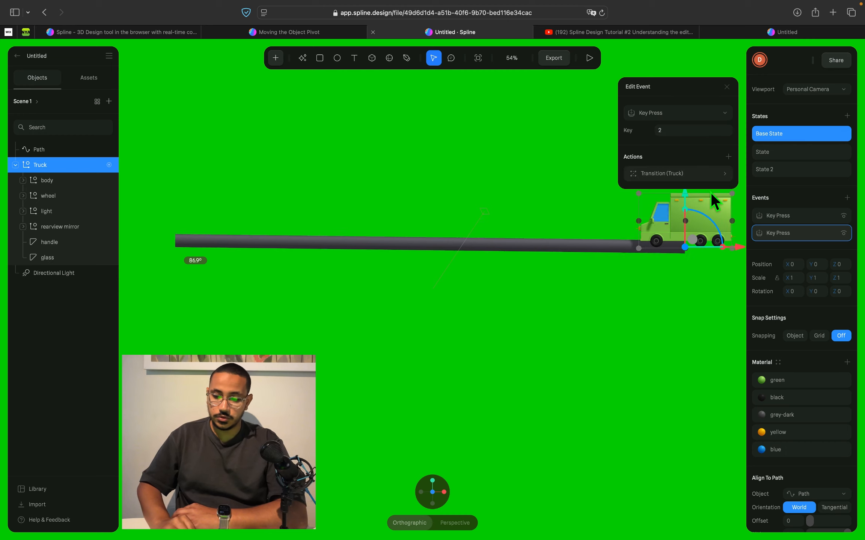
left_click(728, 176)
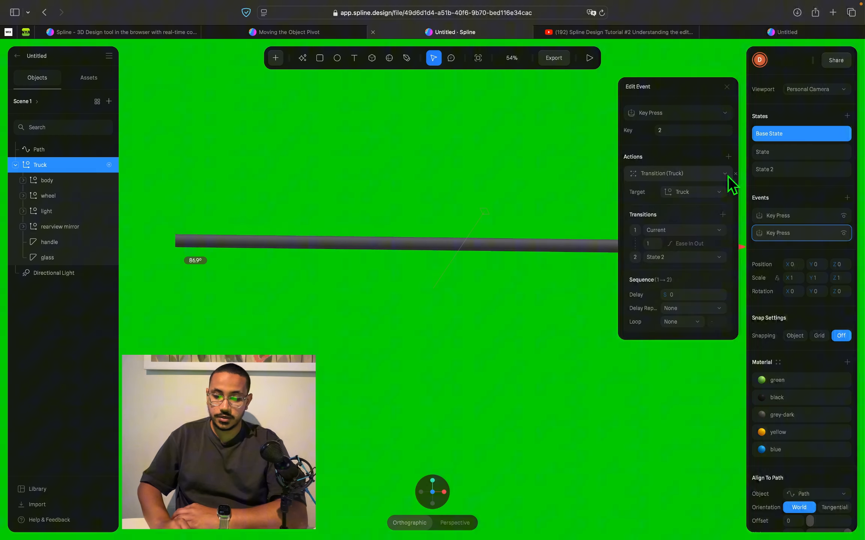
left_click(664, 231)
left_click(671, 277)
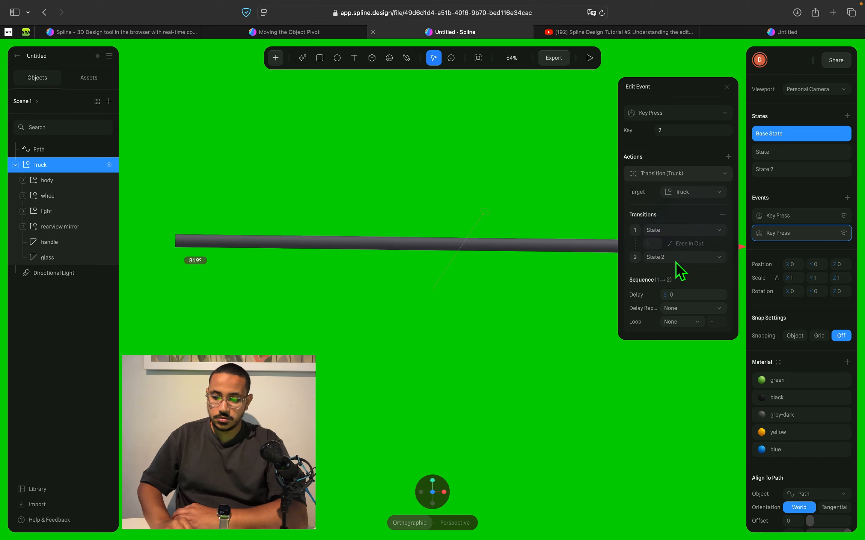
left_click(677, 257)
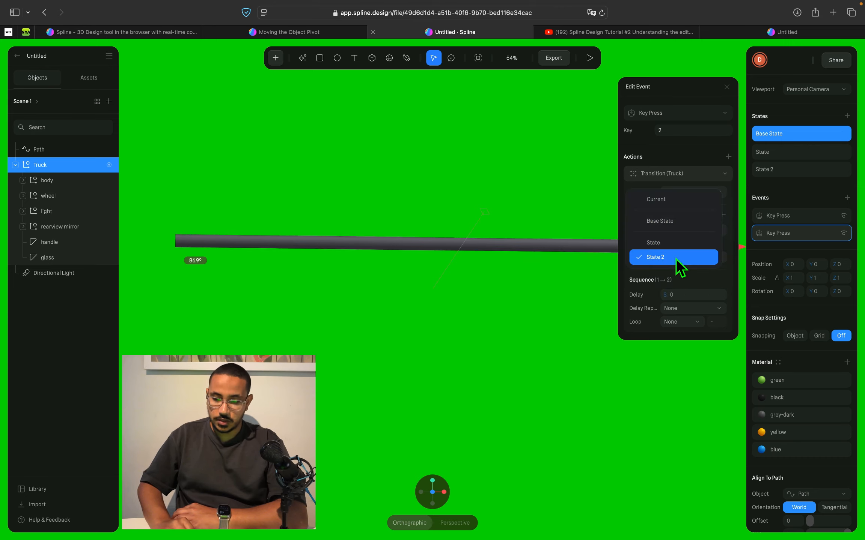
left_click(675, 259)
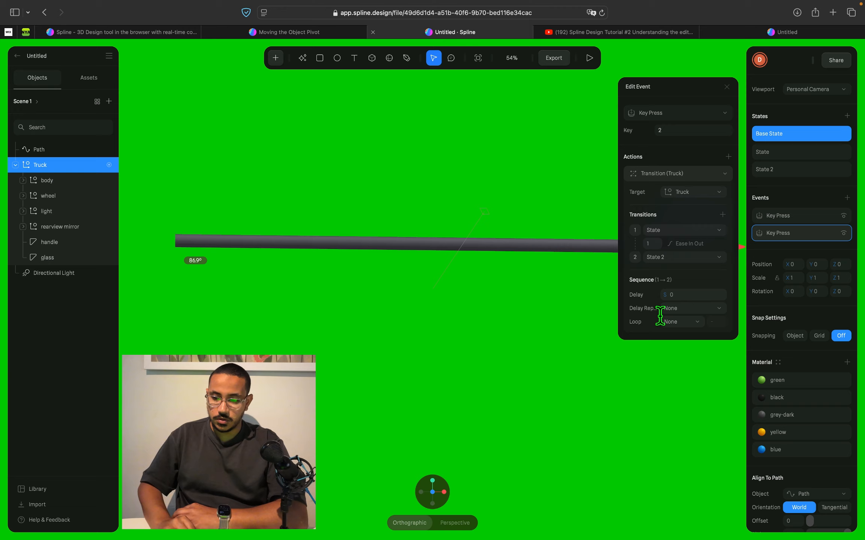
left_click(726, 87)
left_click(591, 58)
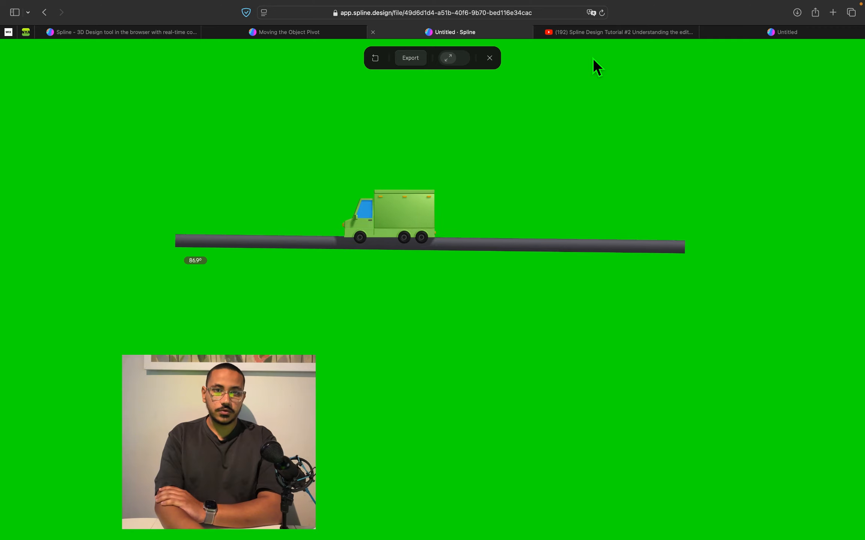
left_click(491, 60)
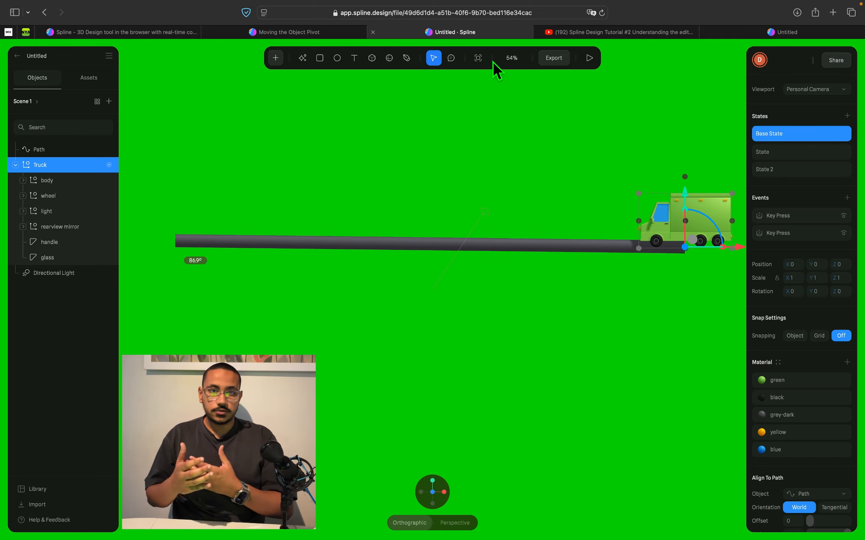